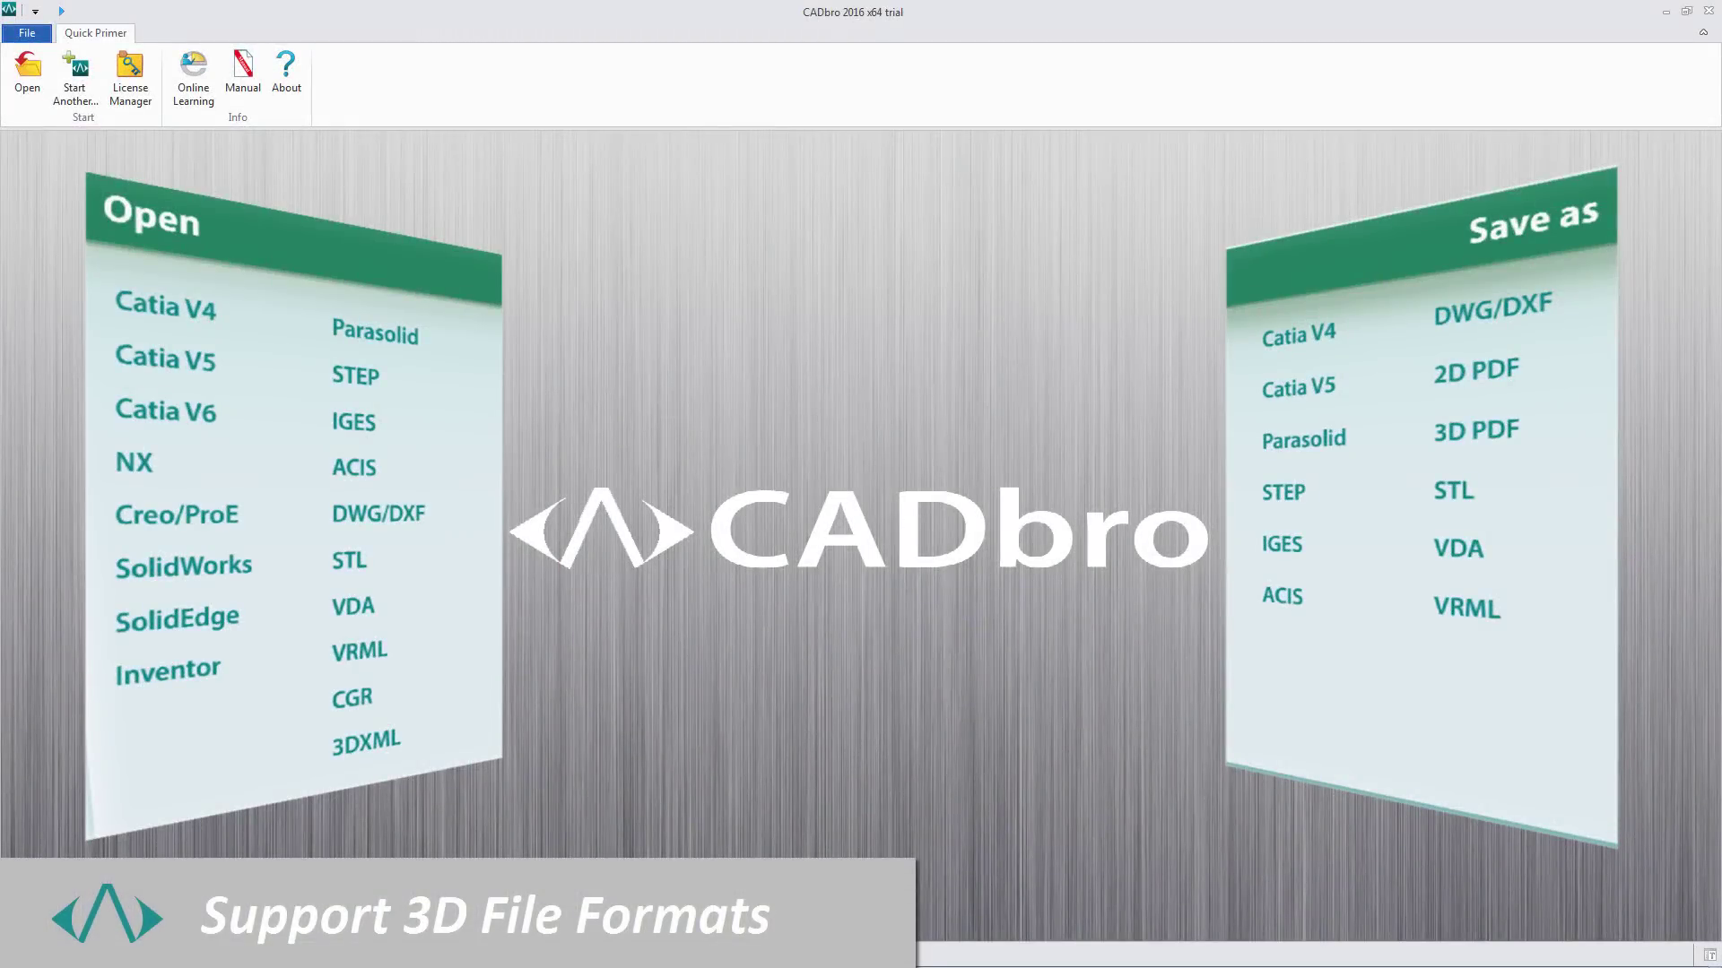
Open the SolidWorks assembly Large.SLDASM from the Large_Assembly folder
left_click(33, 94)
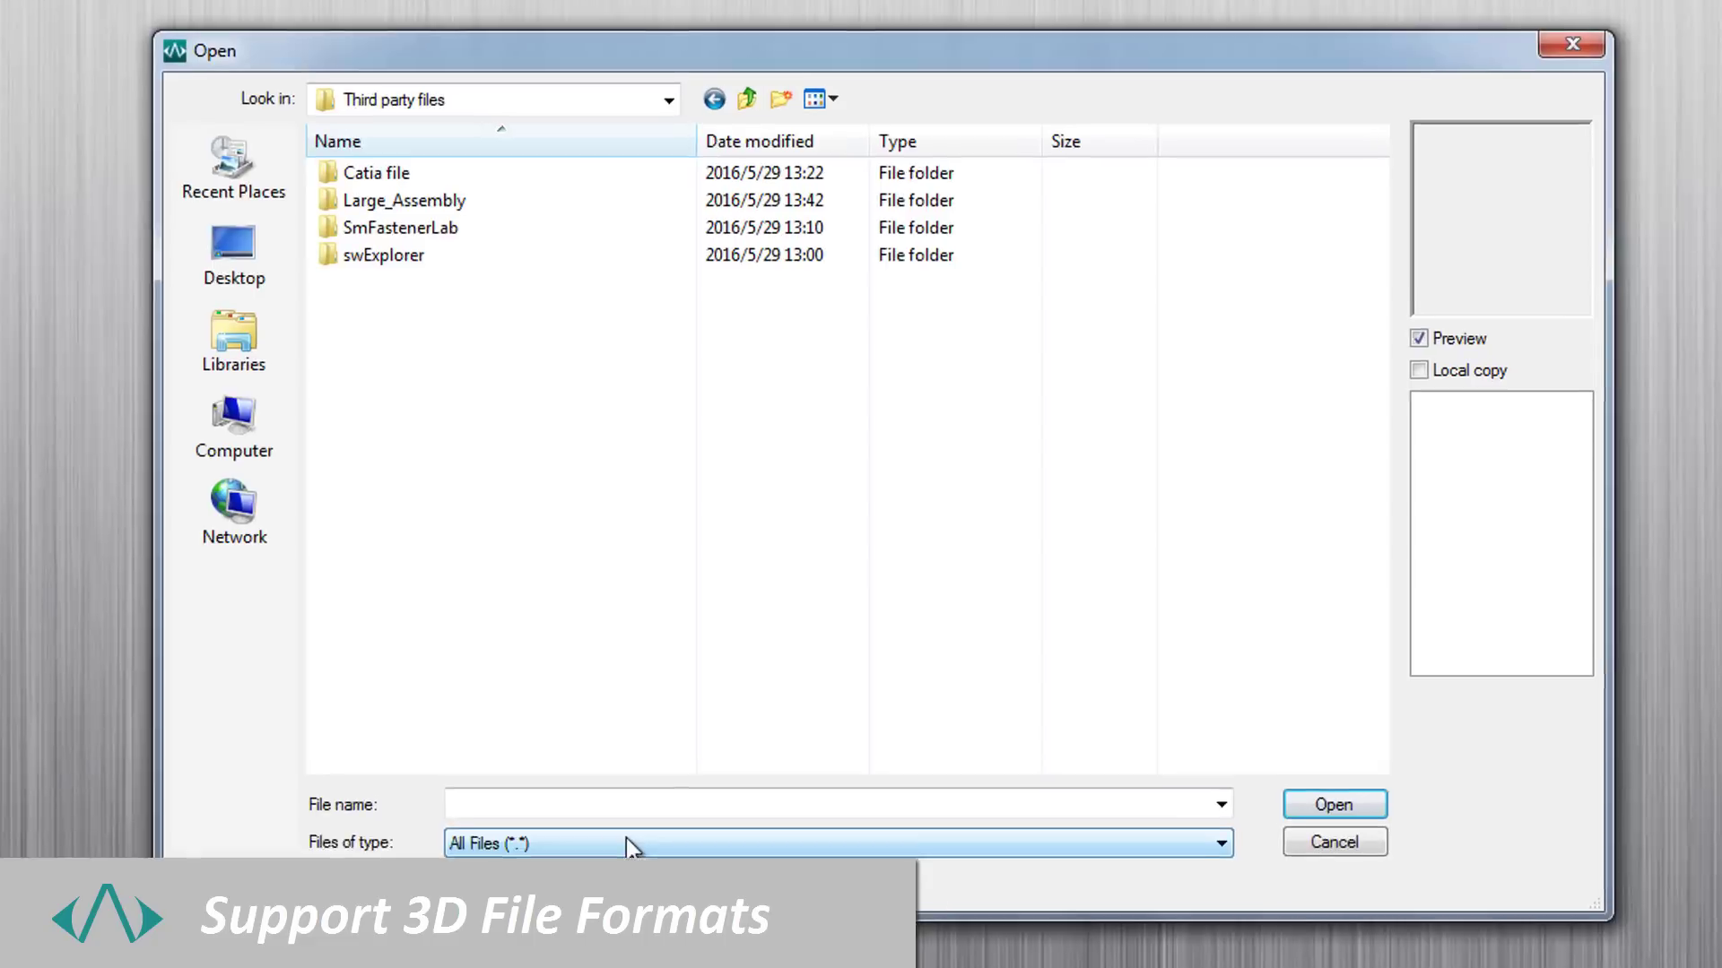
left_click(626, 843)
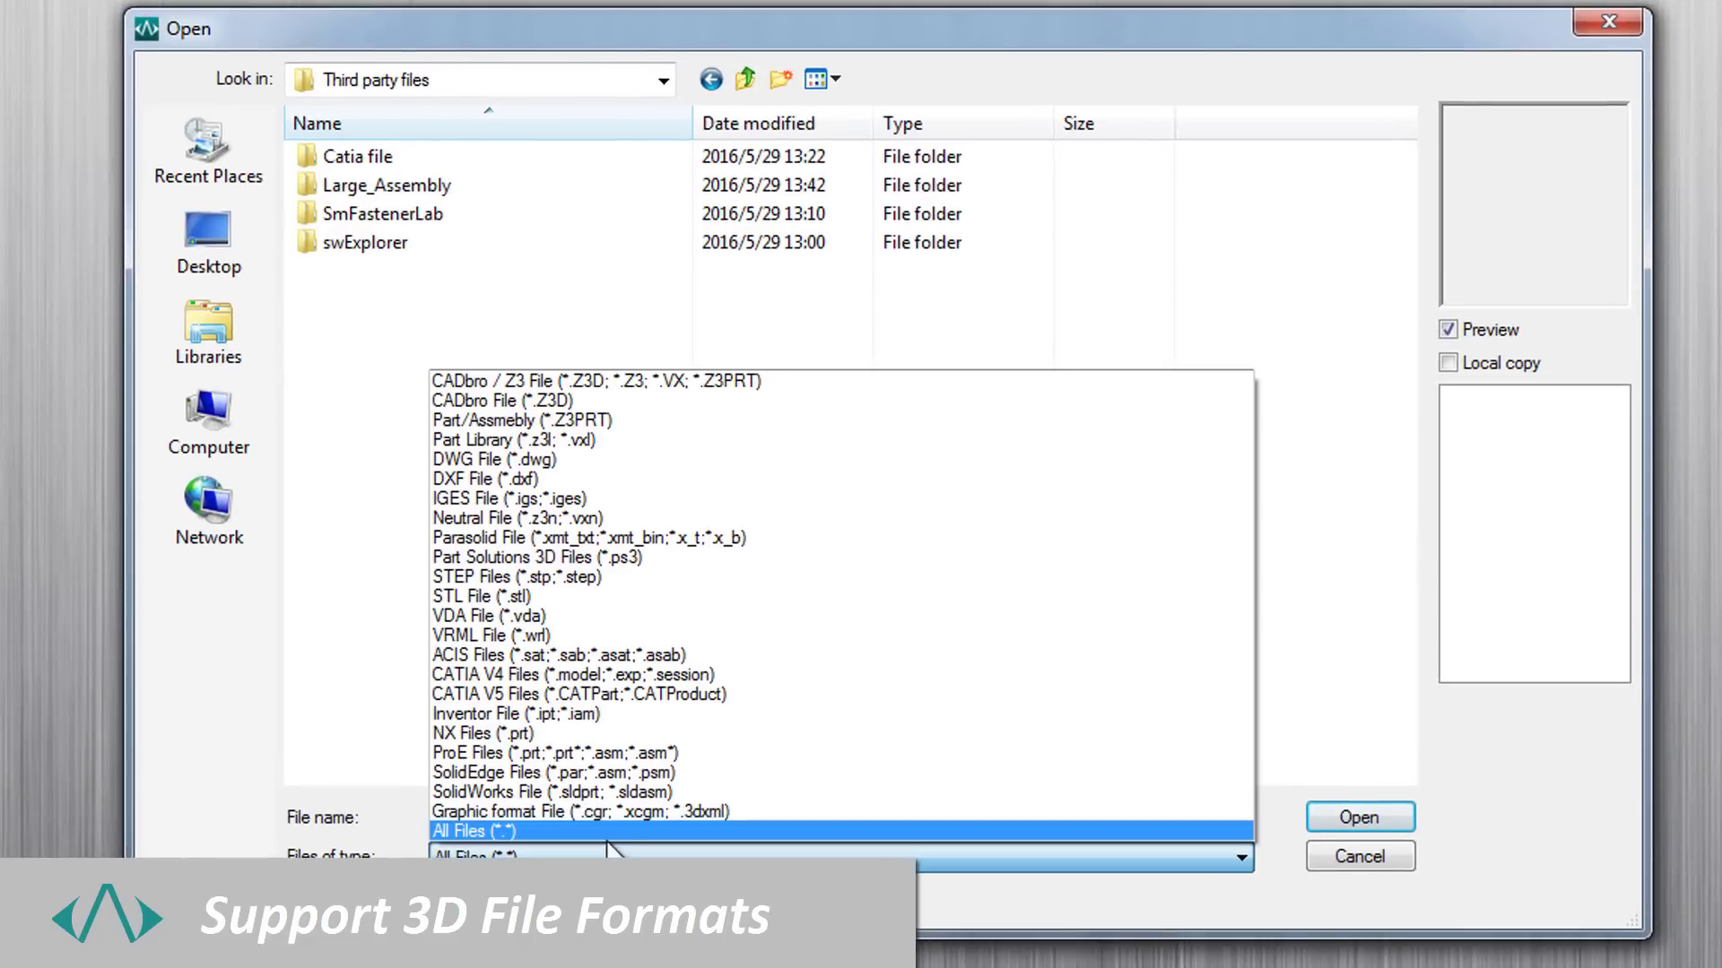
left_click(600, 792)
double_click(386, 184)
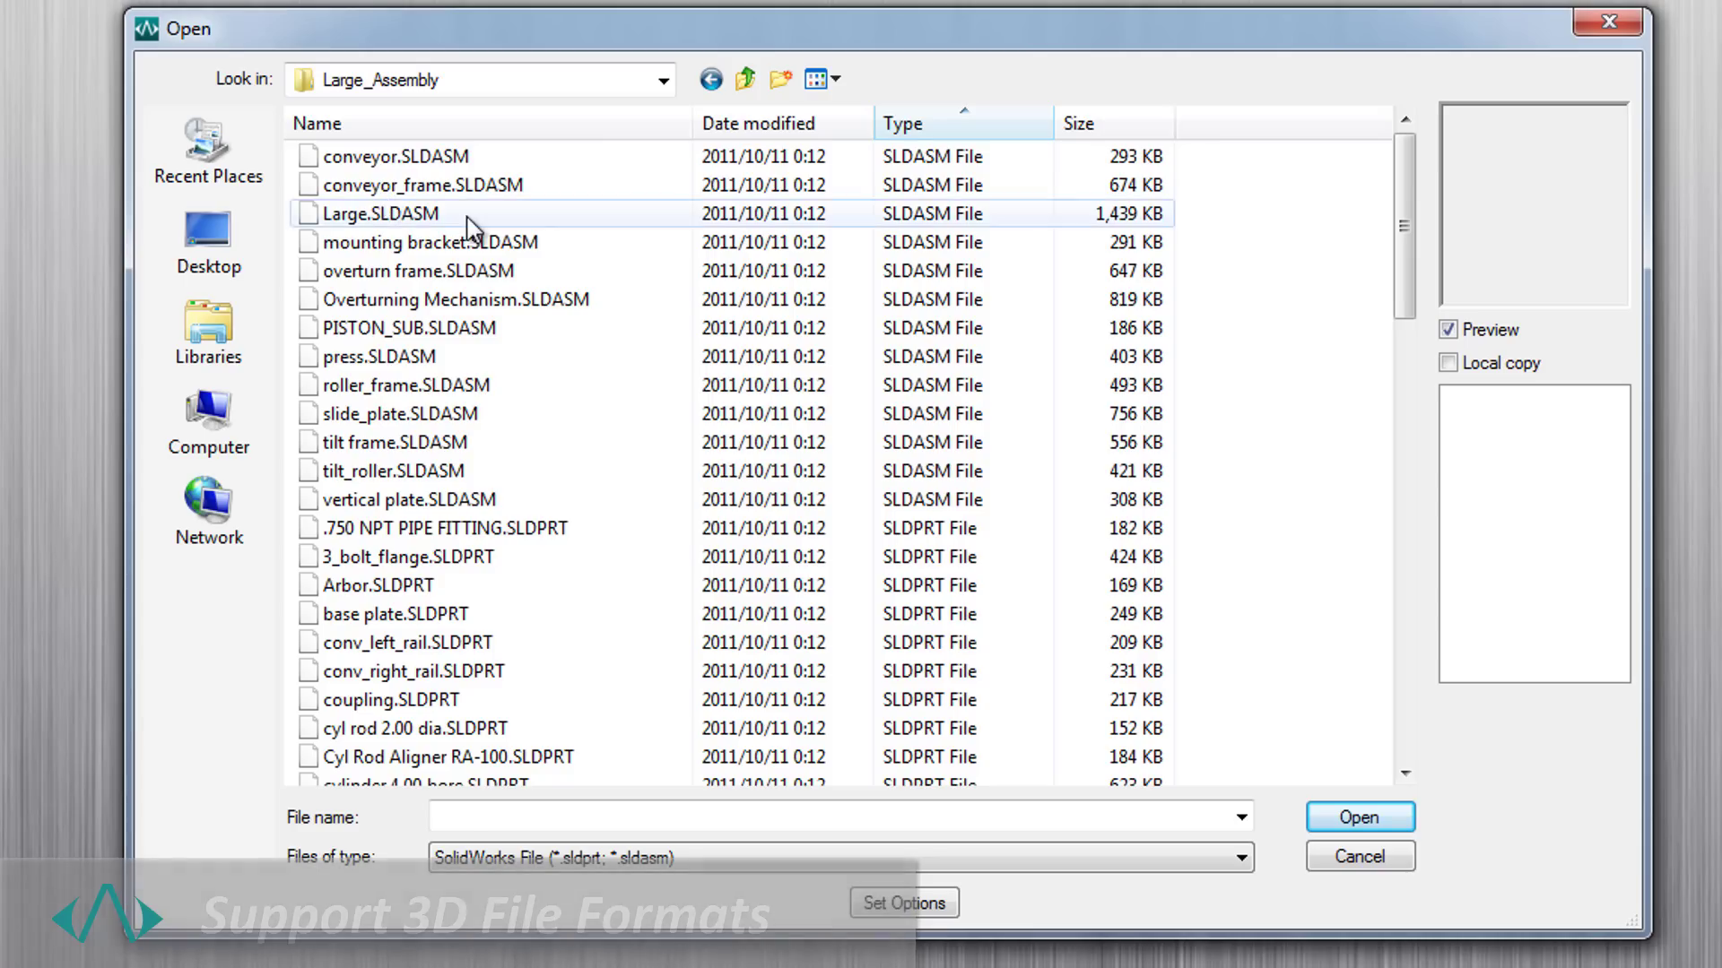
left_click(385, 215)
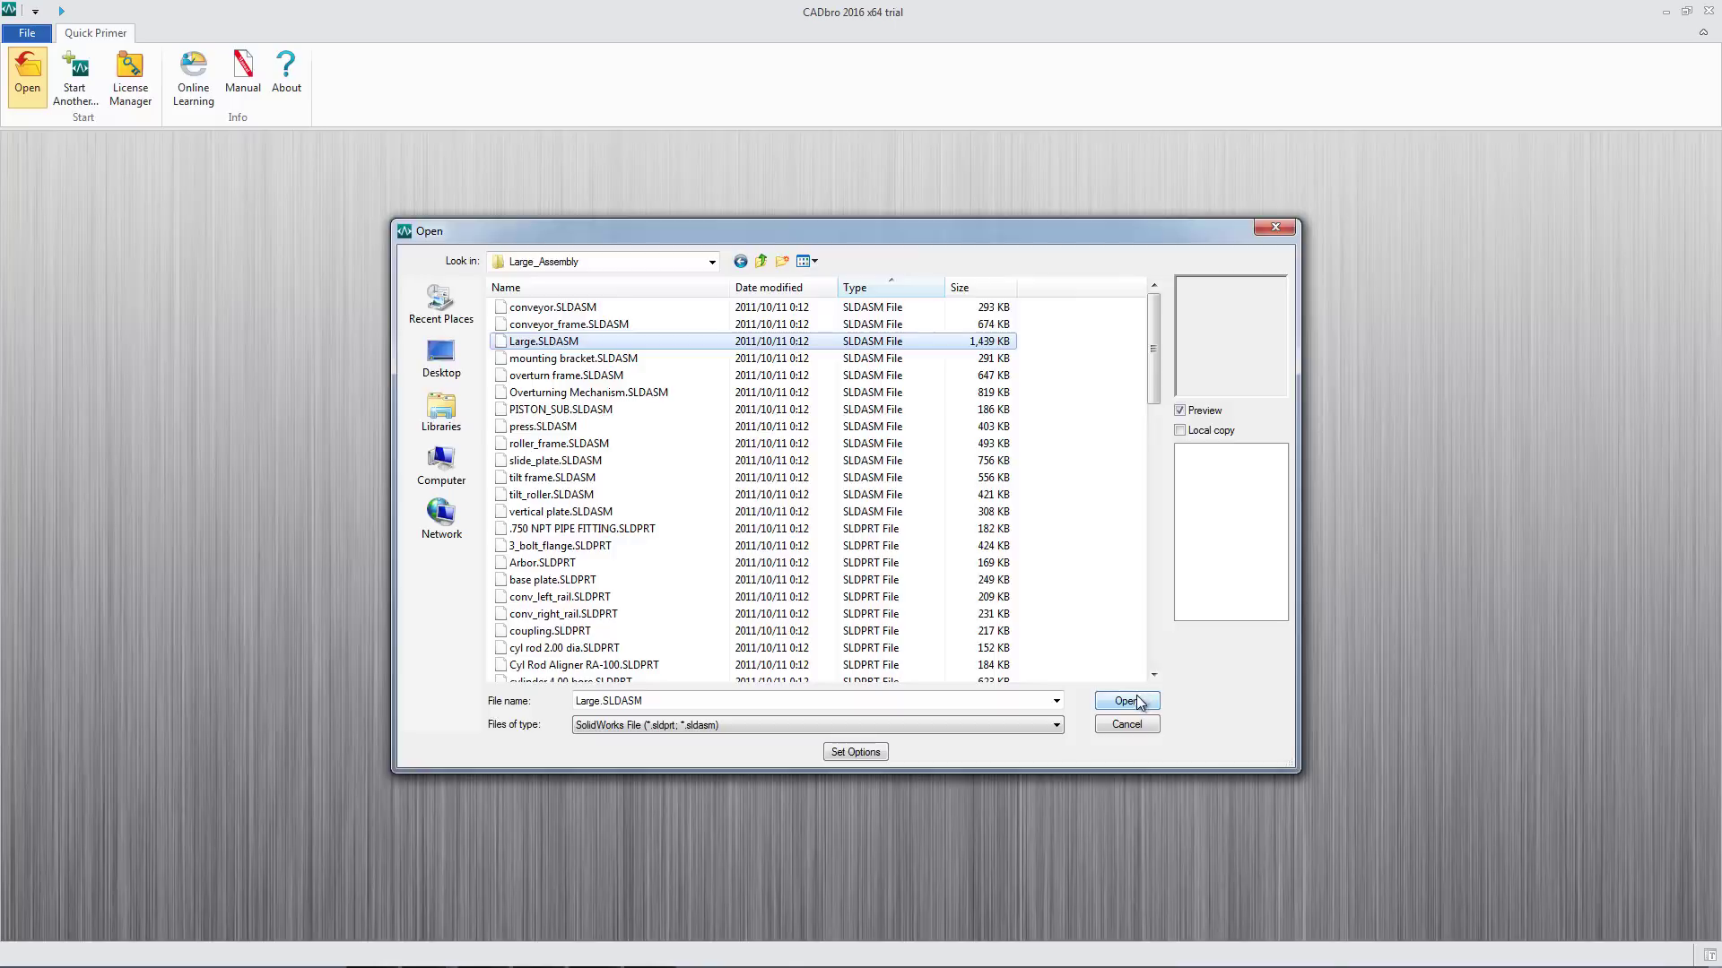
left_click(1195, 726)
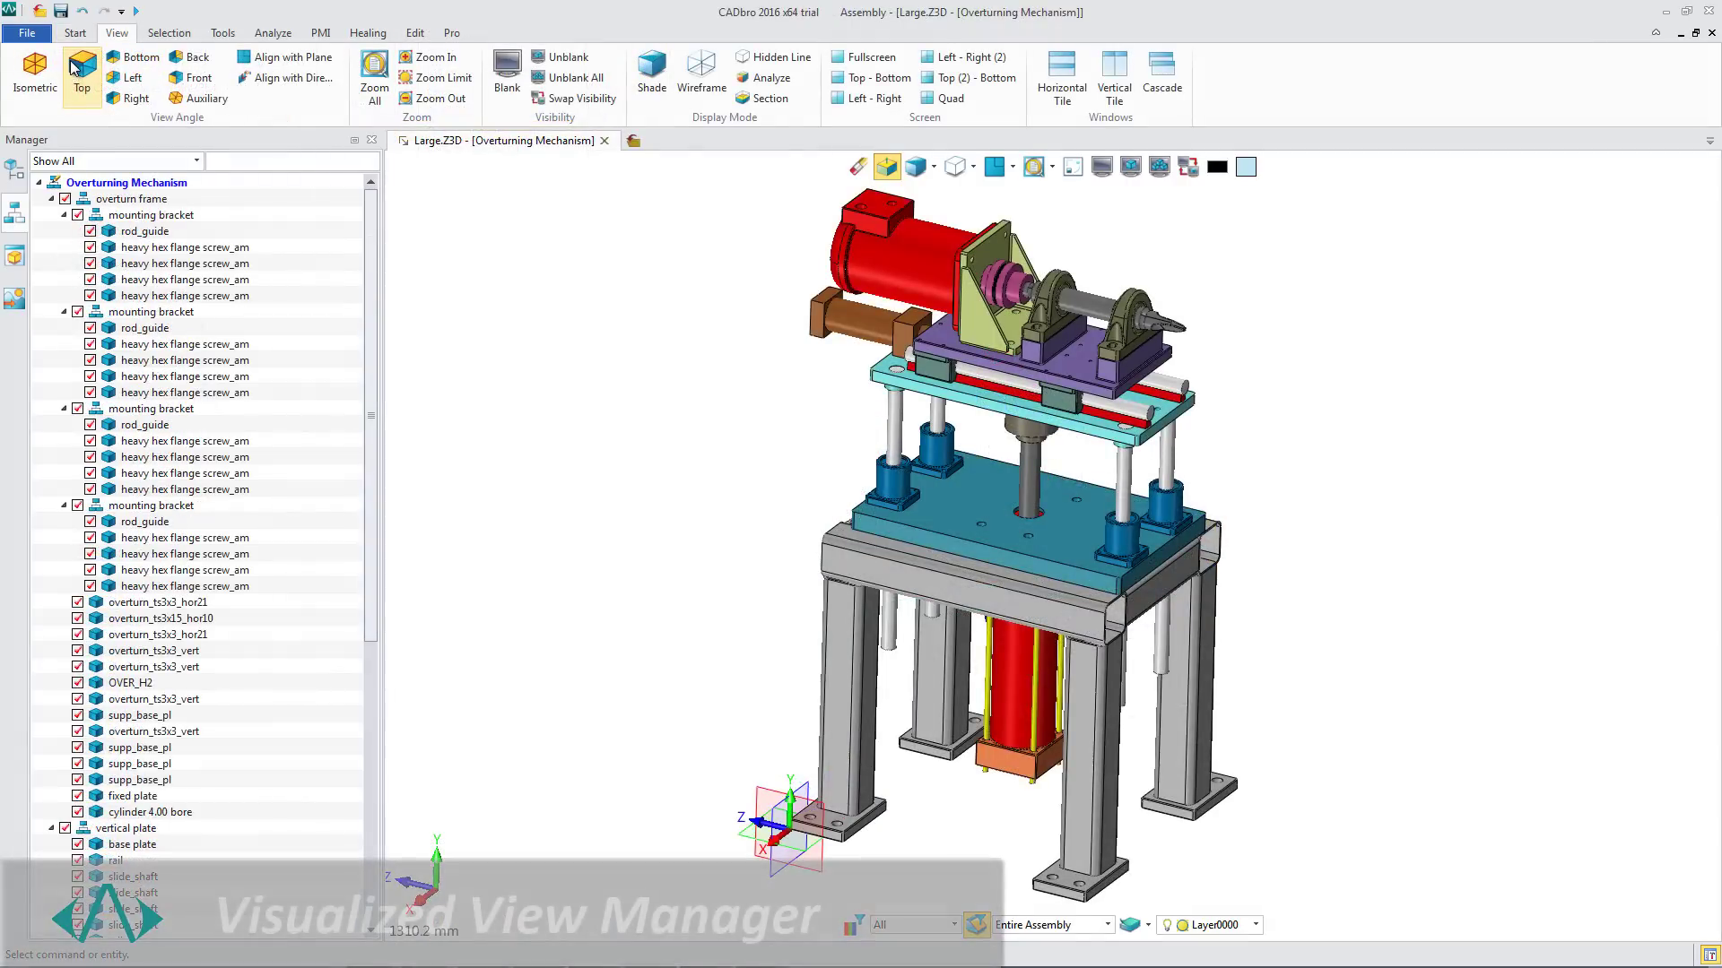
View the assembly from Top, Left and Front, then in two- and four-way split viewports
left_click(76, 67)
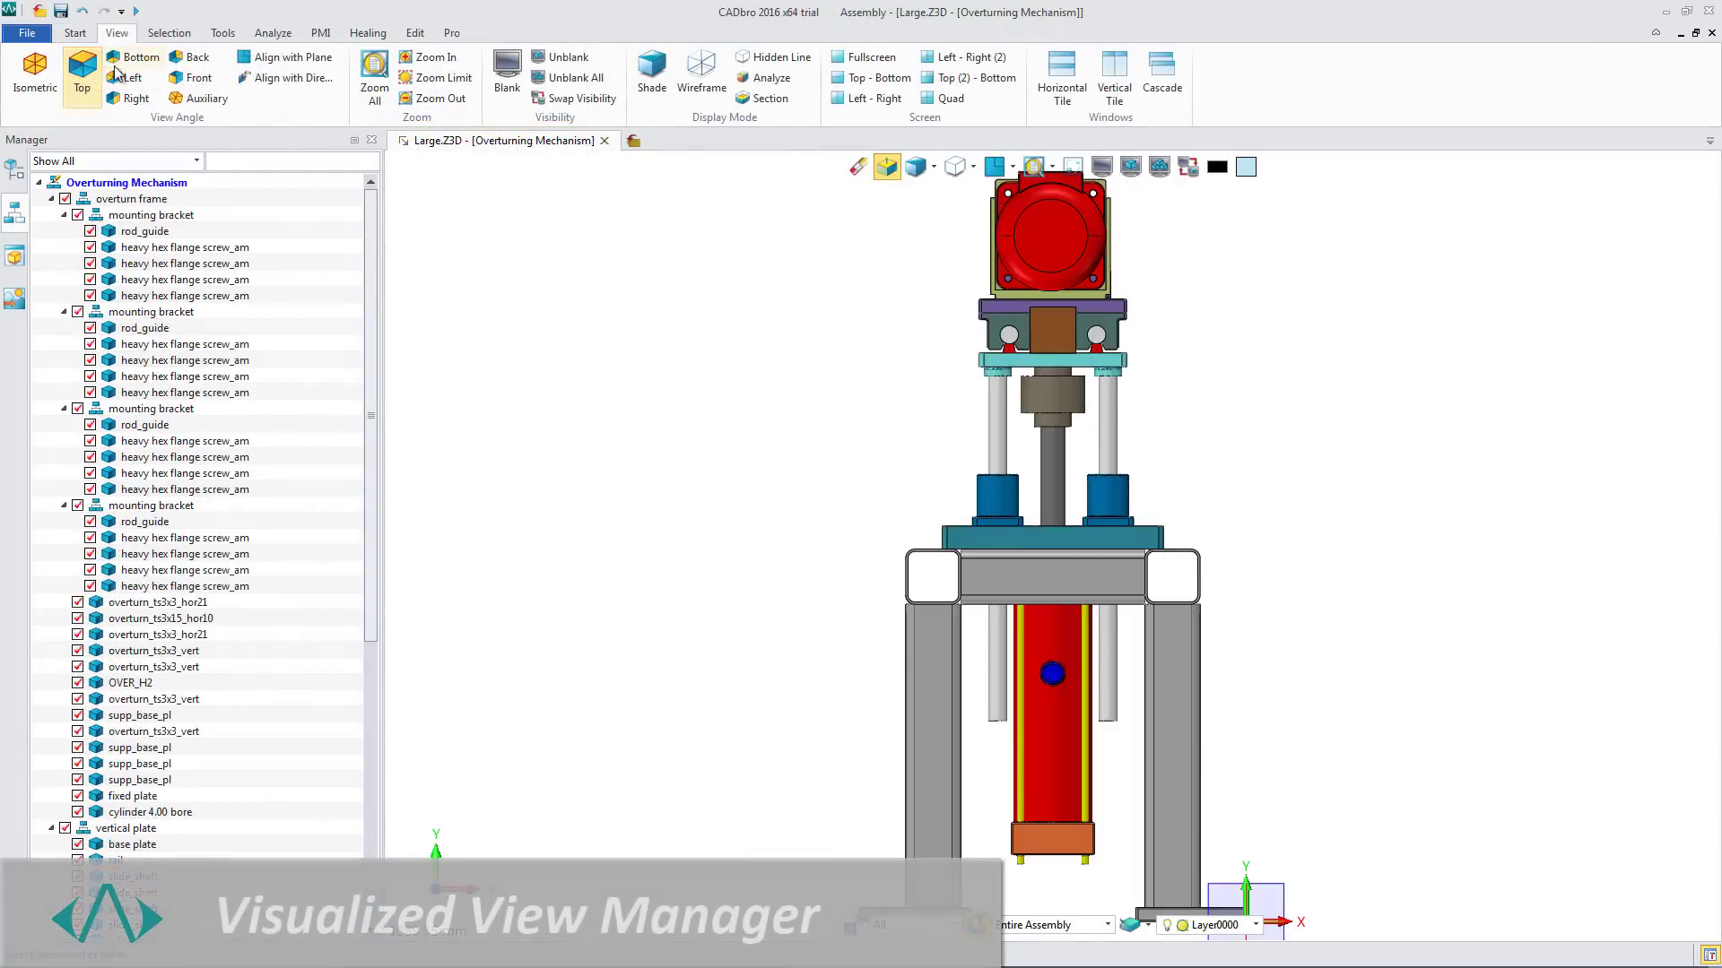
left_click(134, 80)
left_click(199, 79)
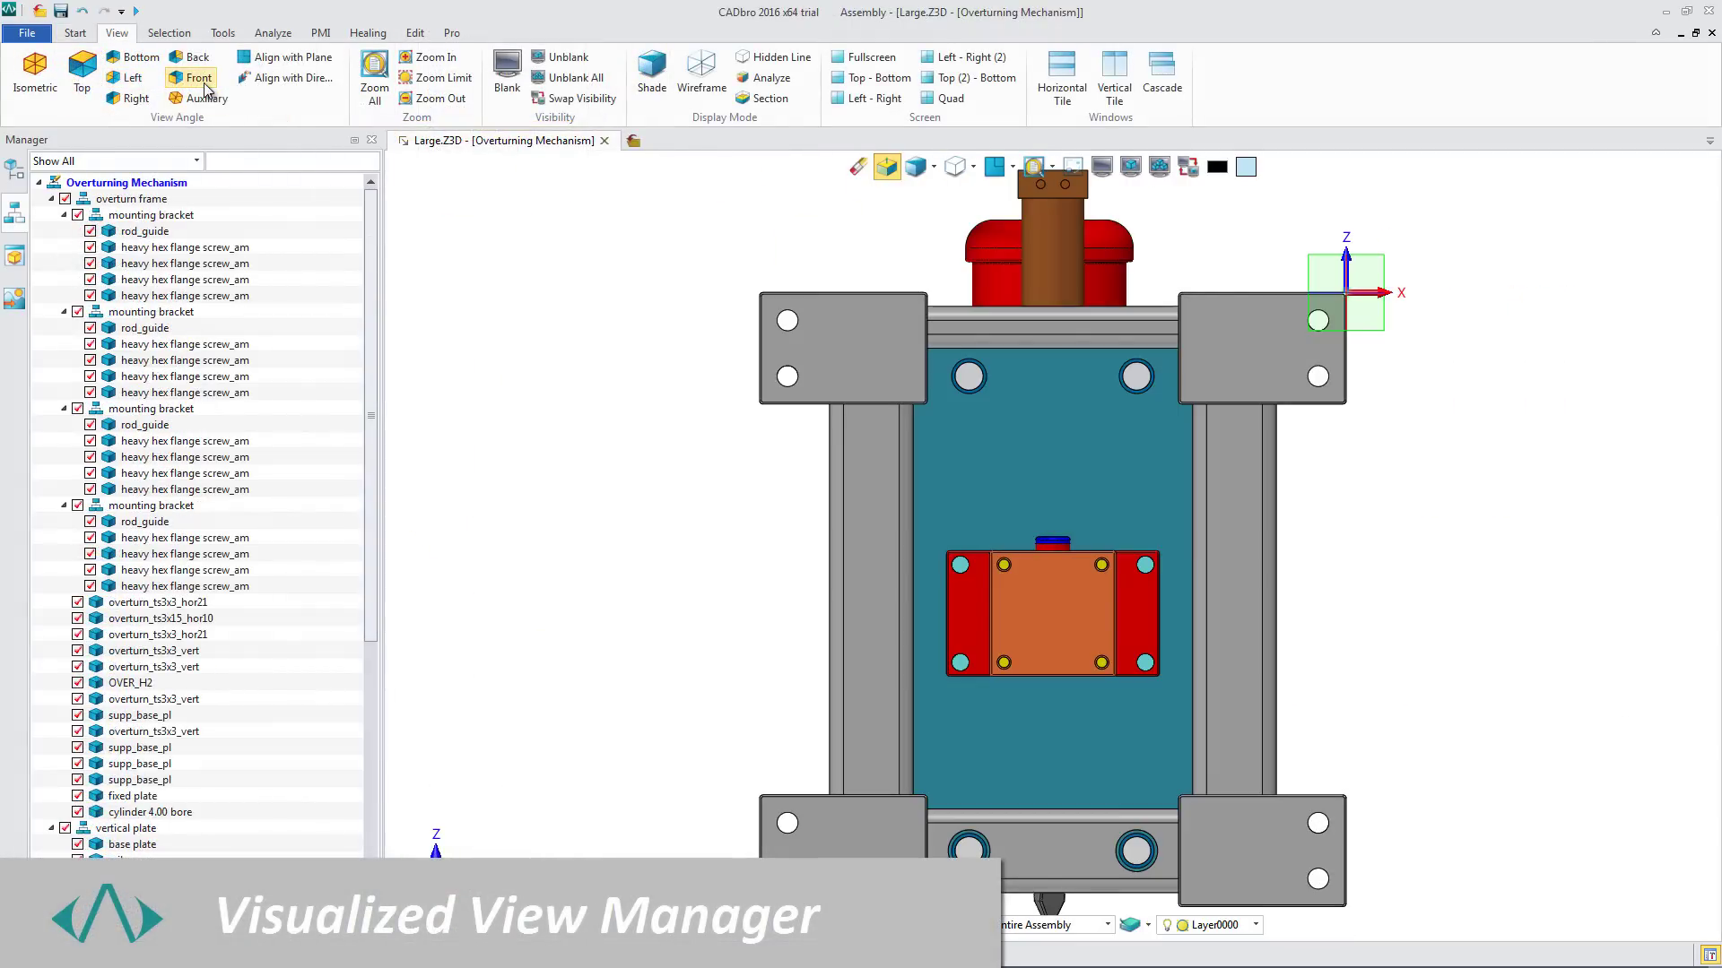
left_click(859, 79)
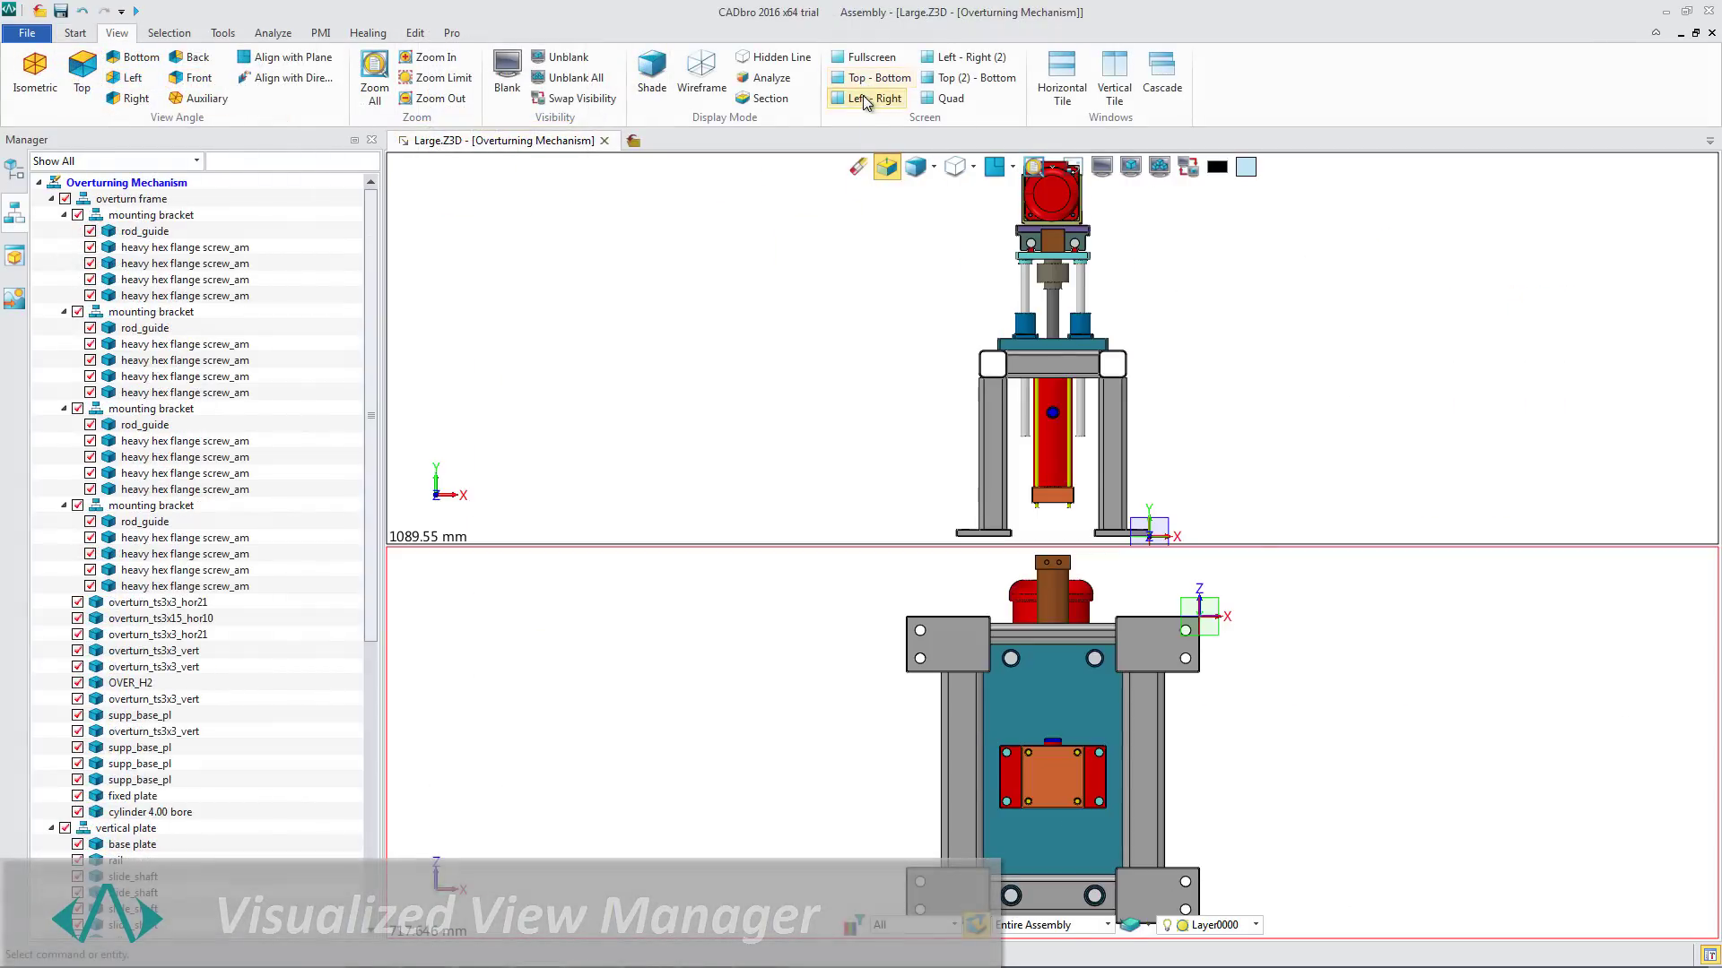
left_click(864, 99)
left_click(946, 98)
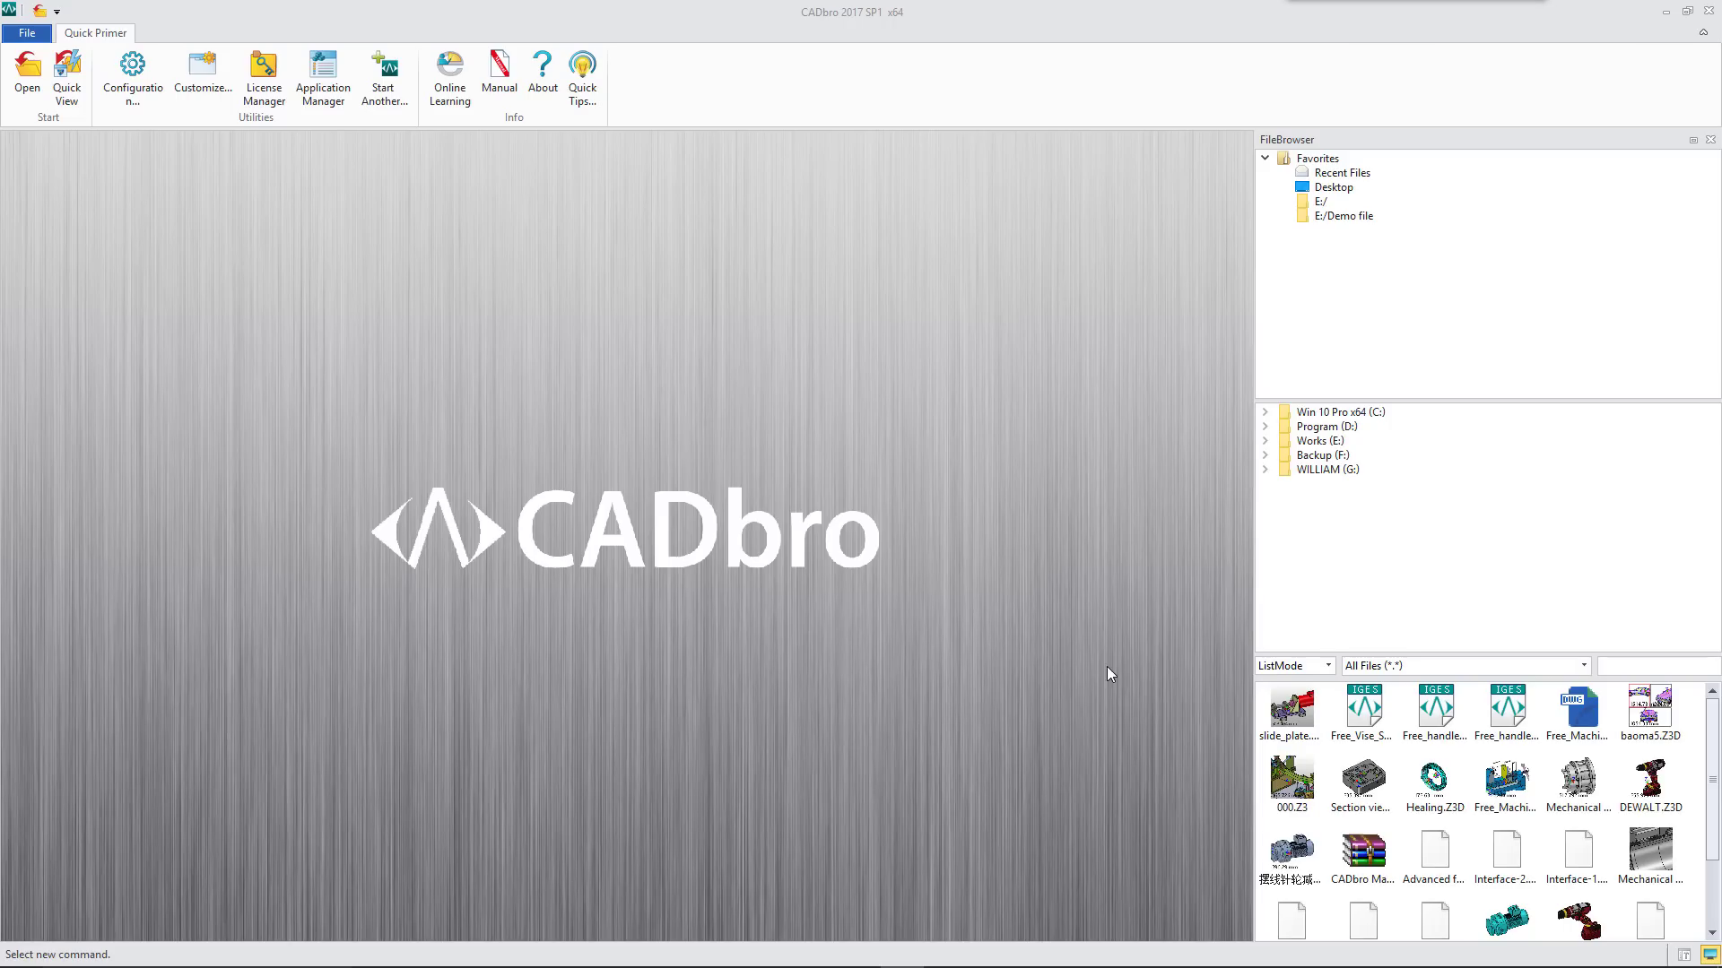
In the file browser, filter to Z3D files and open slide_plate.Z3D from Recent Files
left_click(1314, 665)
left_click(1311, 696)
left_click(1462, 666)
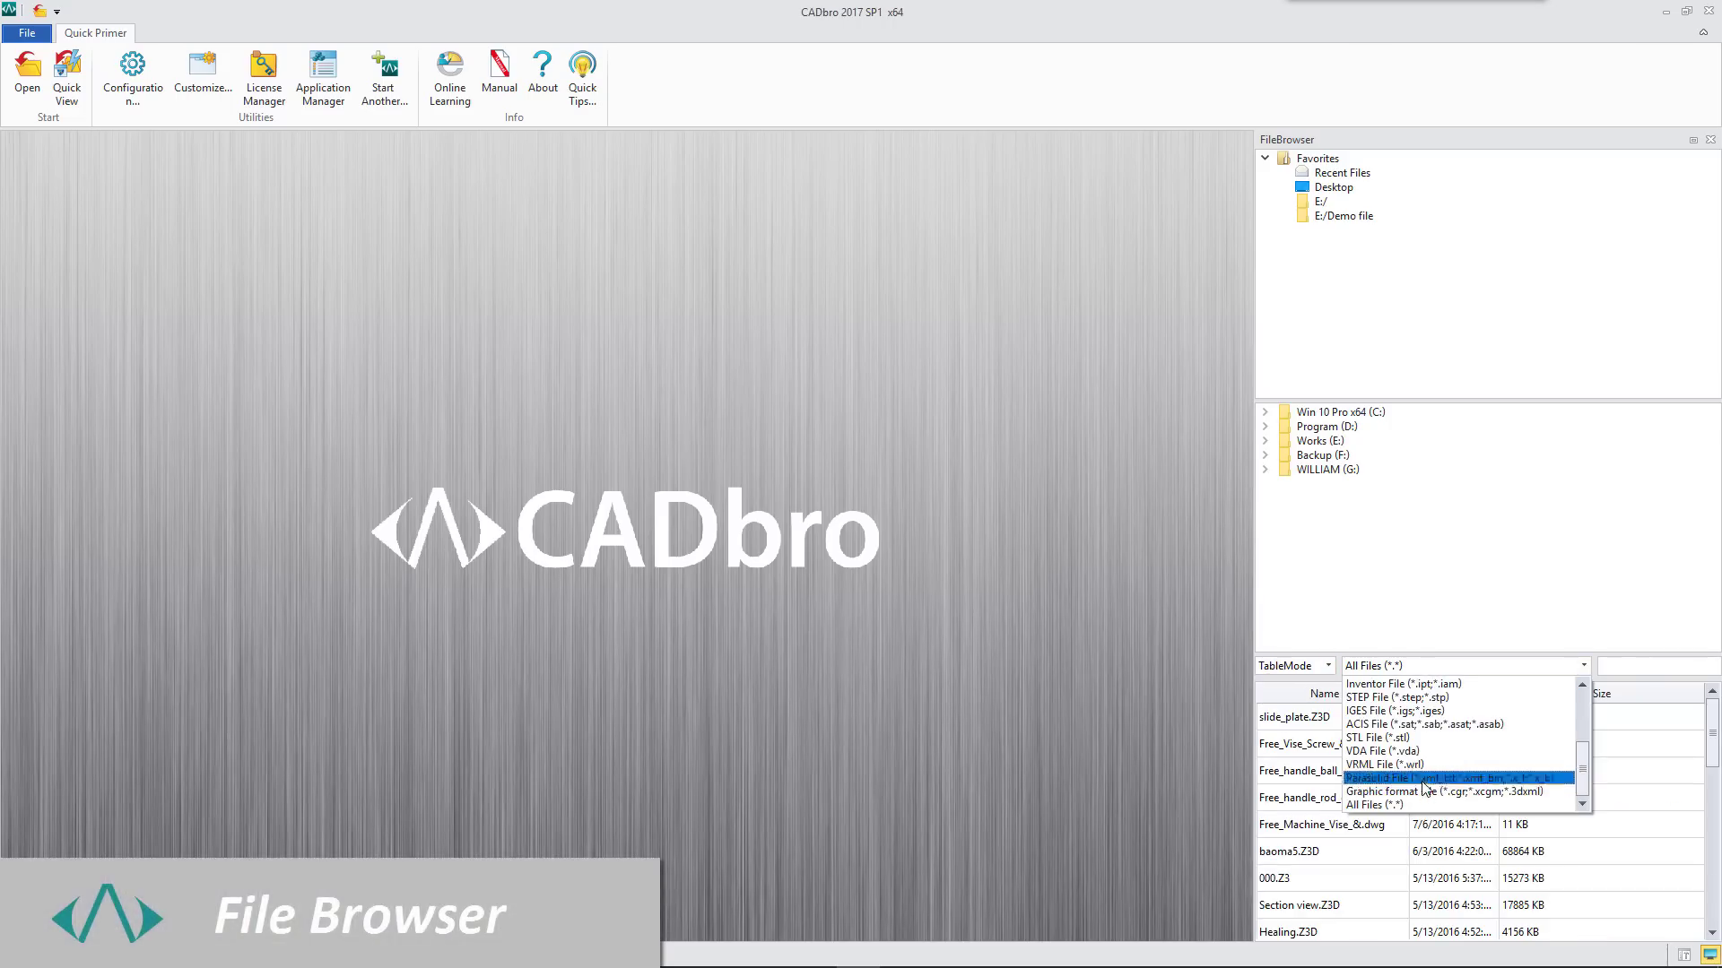
left_click(1417, 685)
left_click(1343, 172)
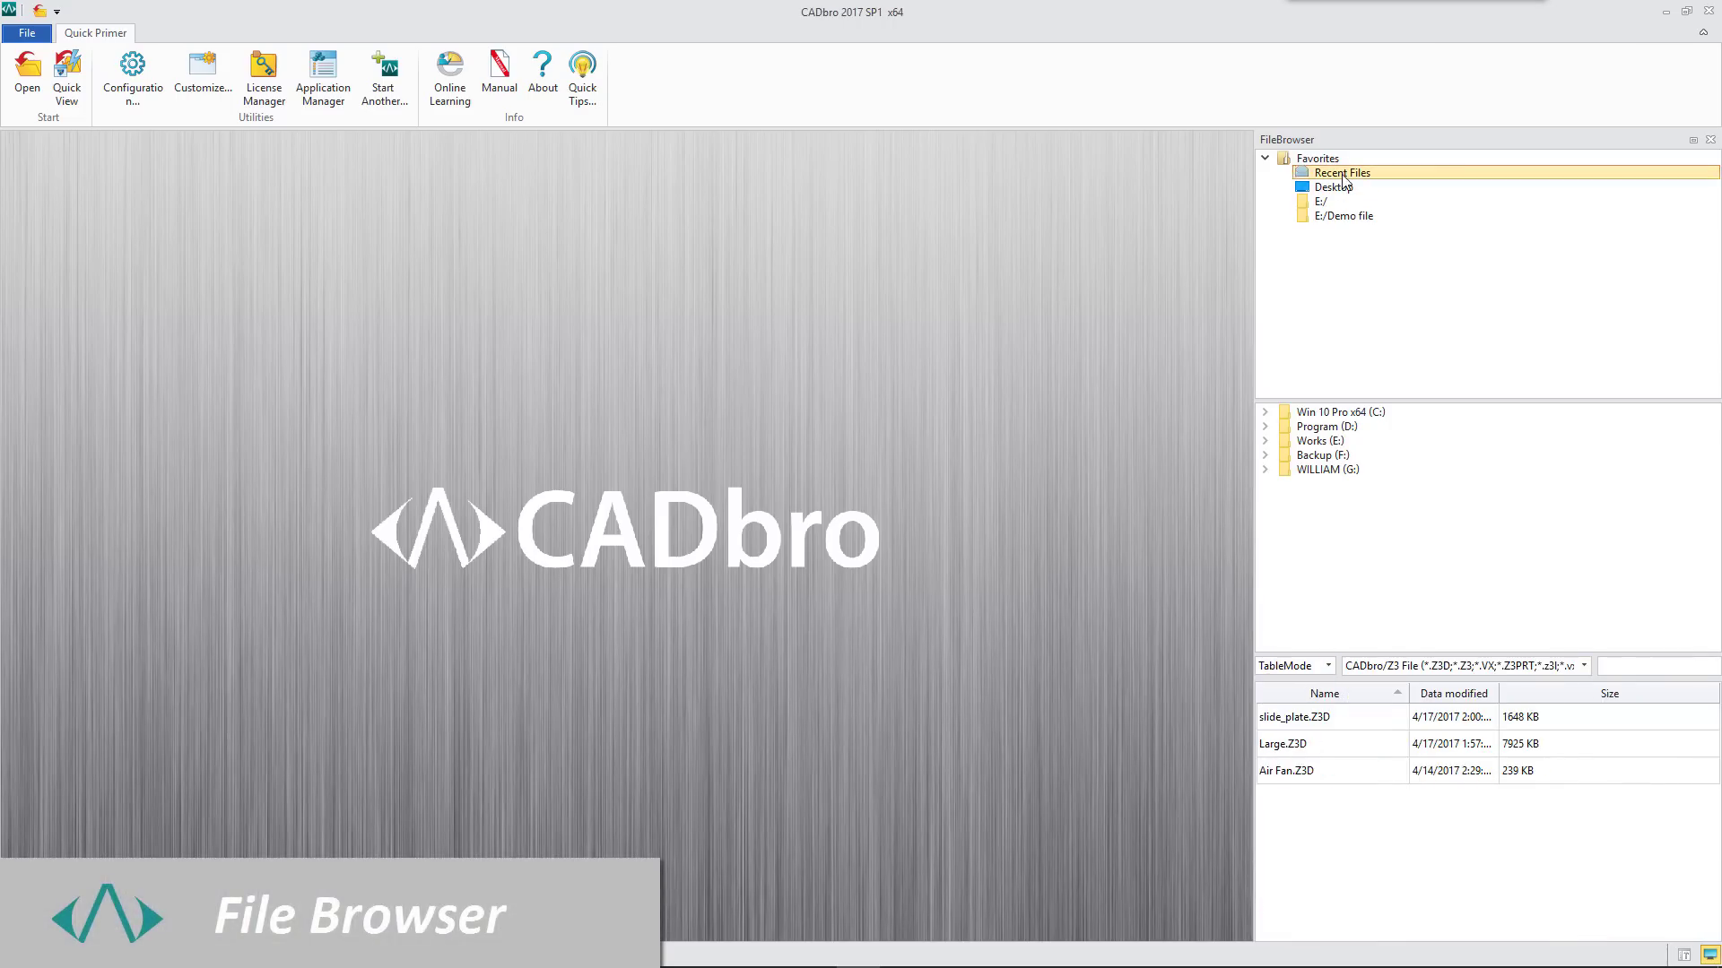
left_click(1314, 666)
left_click(1300, 682)
double_click(1312, 714)
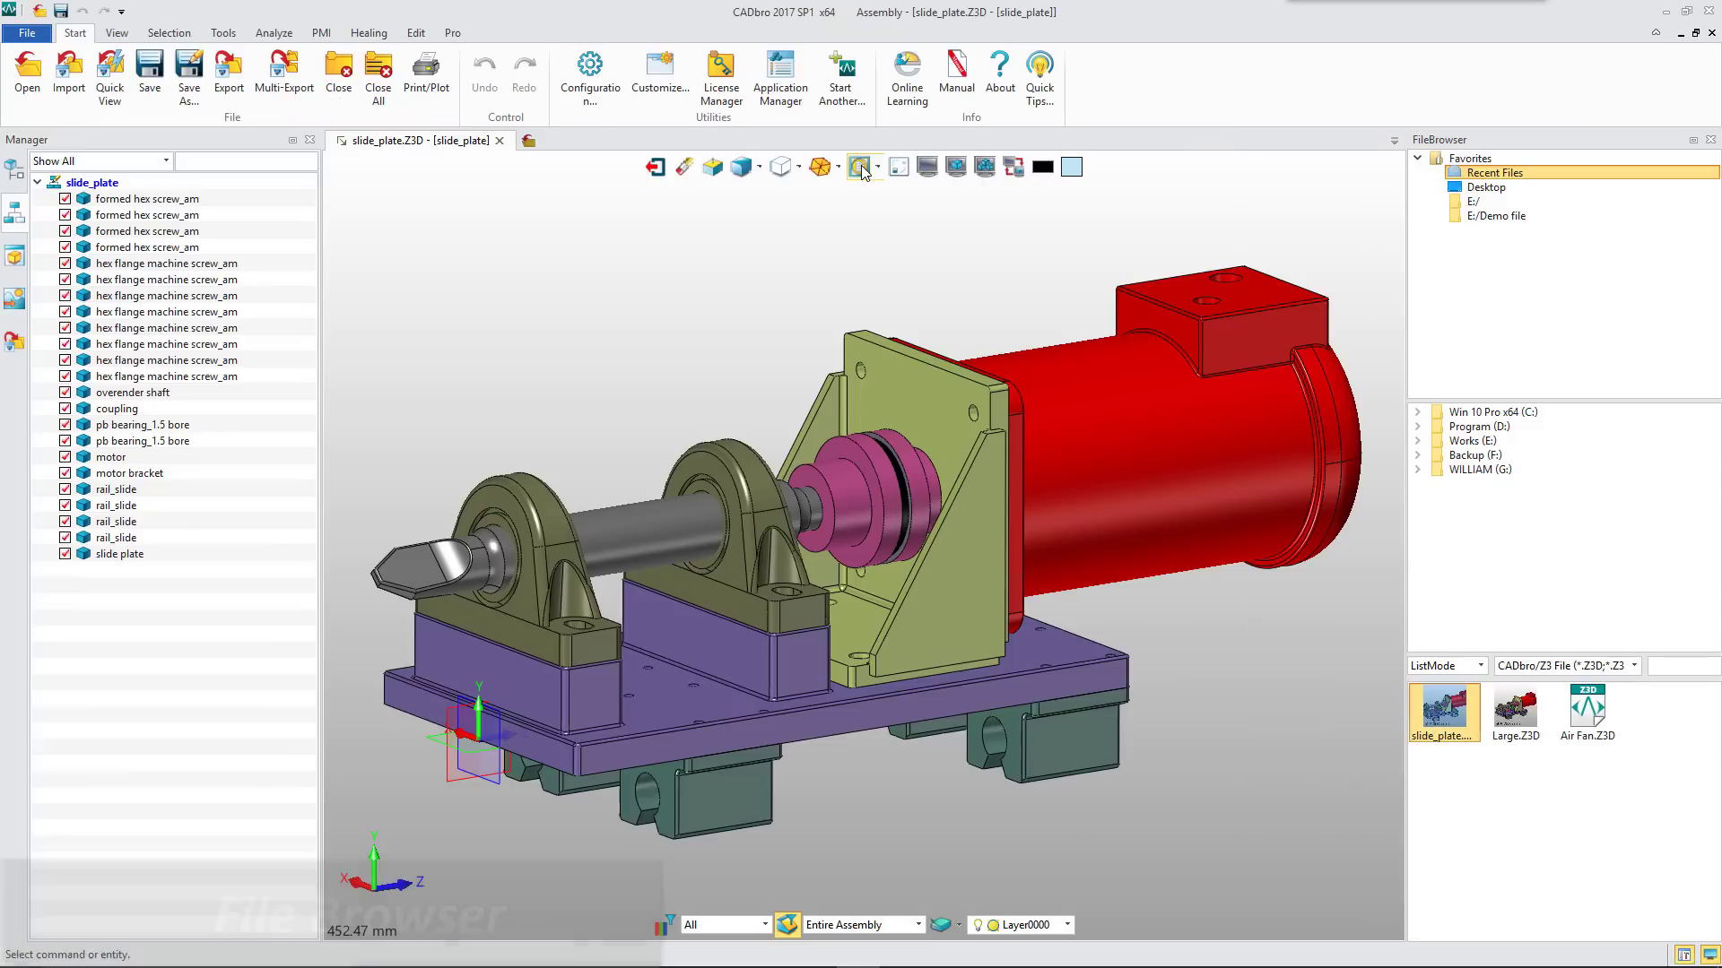
Create a vertical section plane cutting the slide_plate assembly through the shaft
left_click(1710, 954)
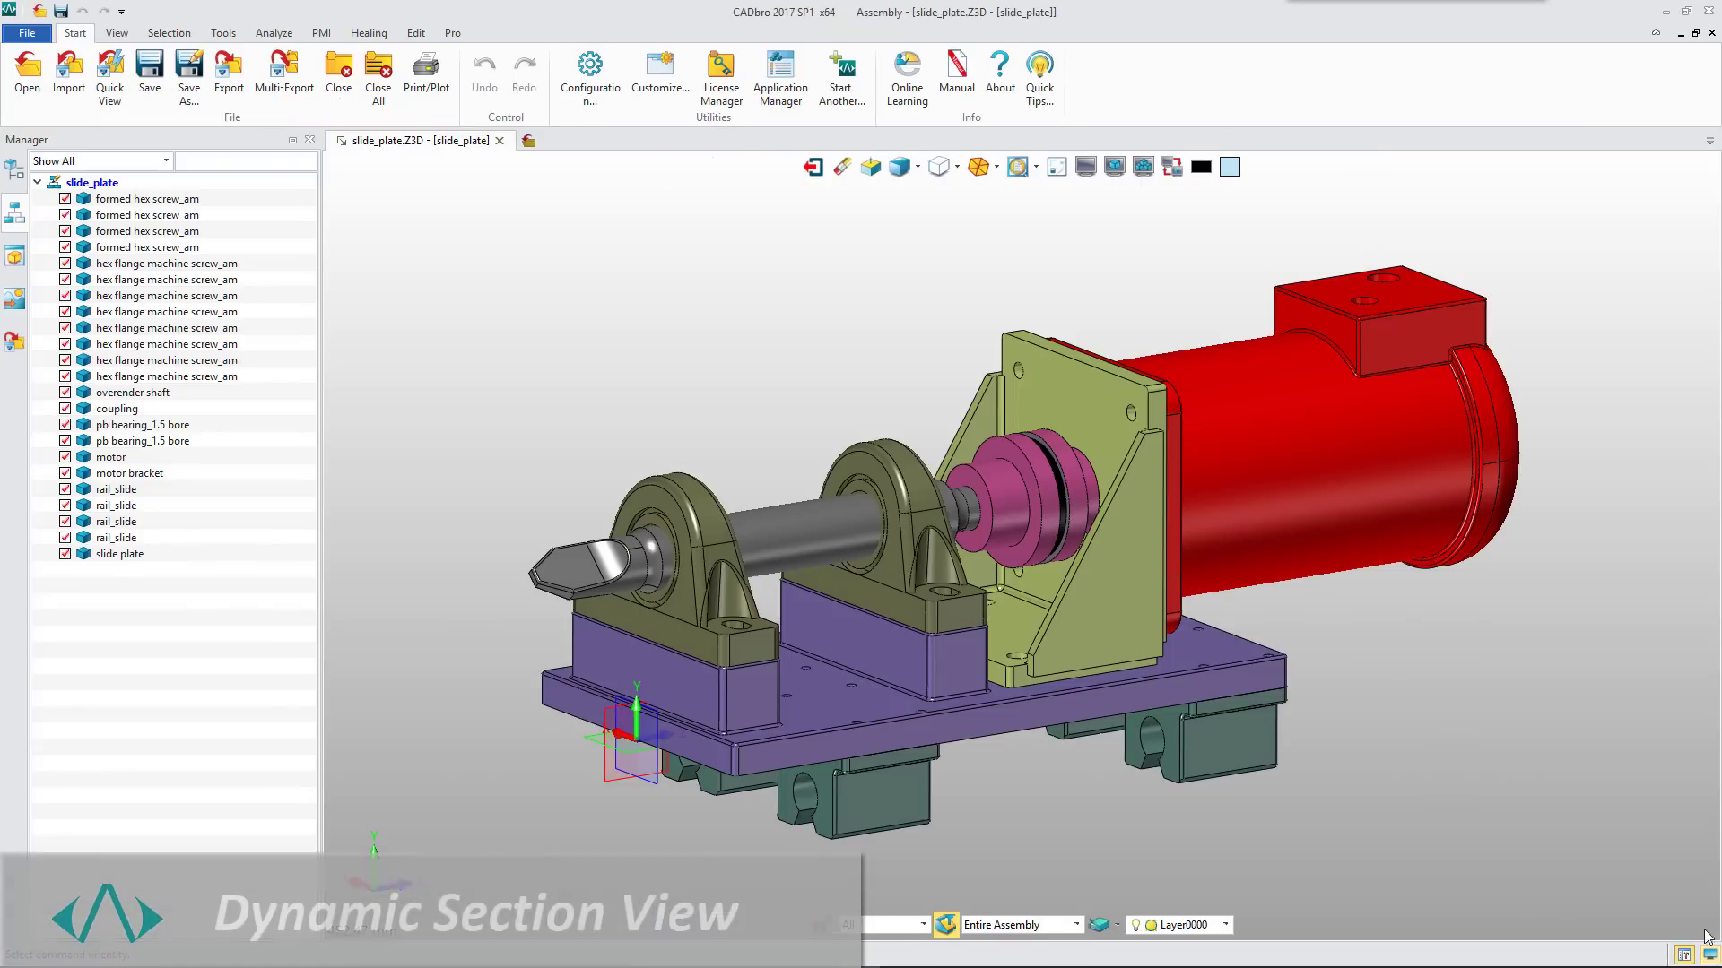
left_click(223, 32)
left_click(743, 81)
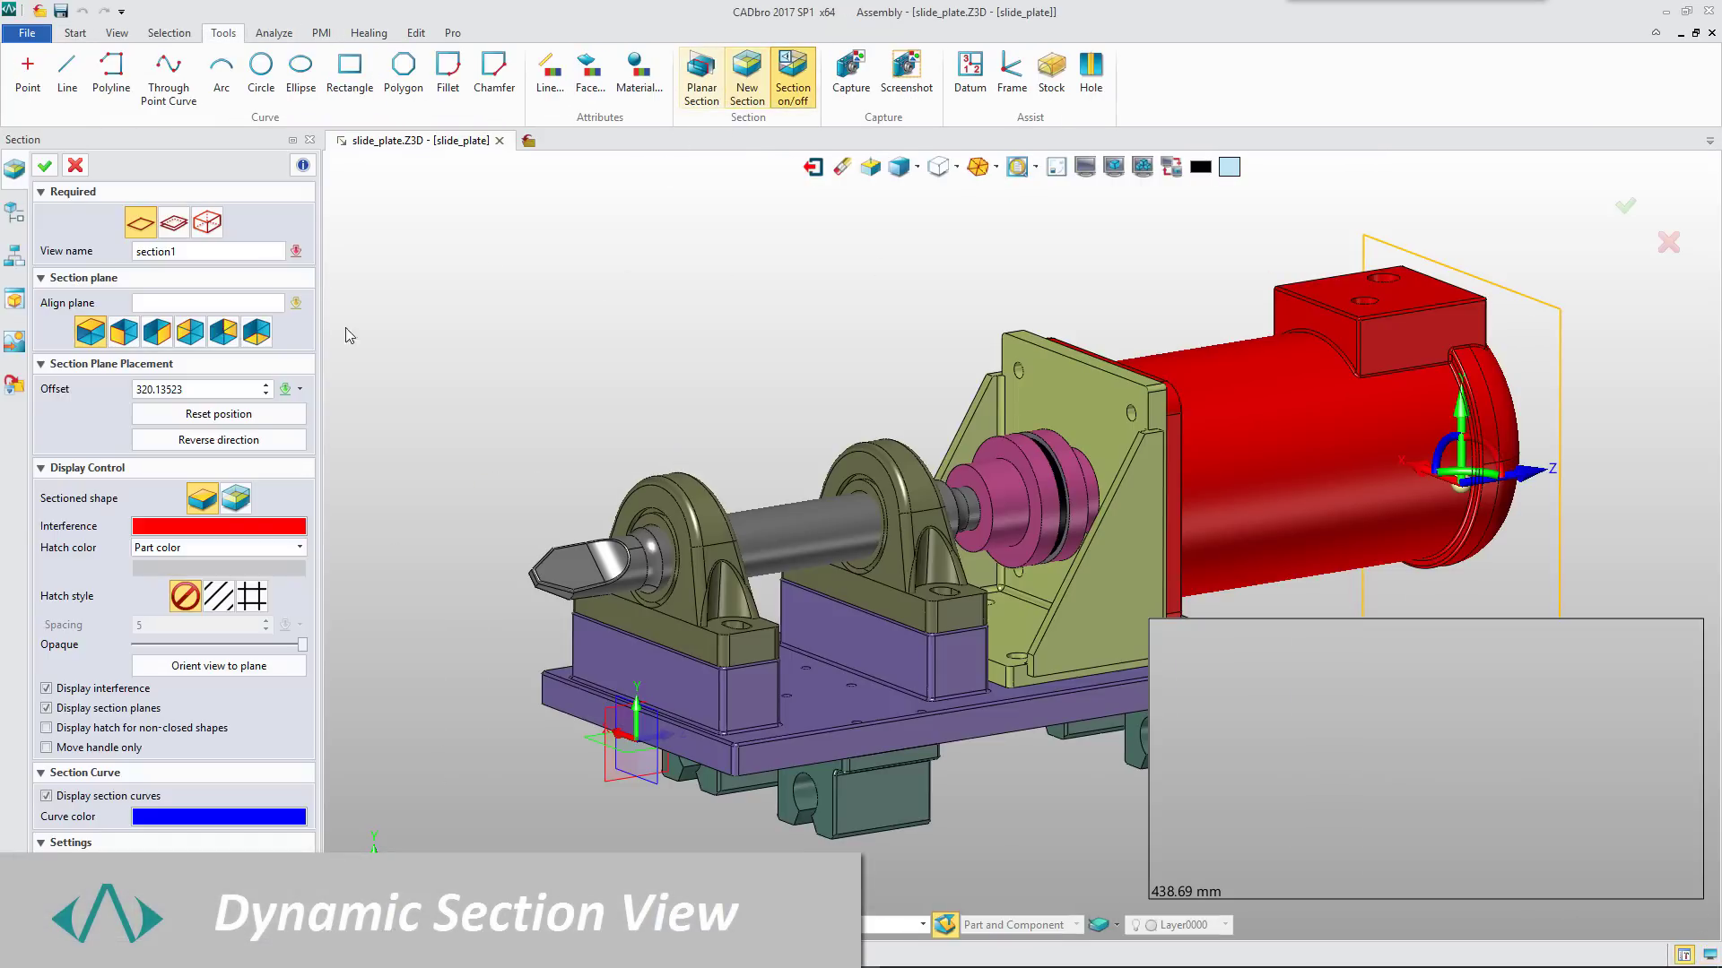
left_click(189, 332)
mouse_move(1142, 622)
left_mouse_down()
mouse_move(1094, 595)
mouse_move(1228, 567)
left_mouse_up()
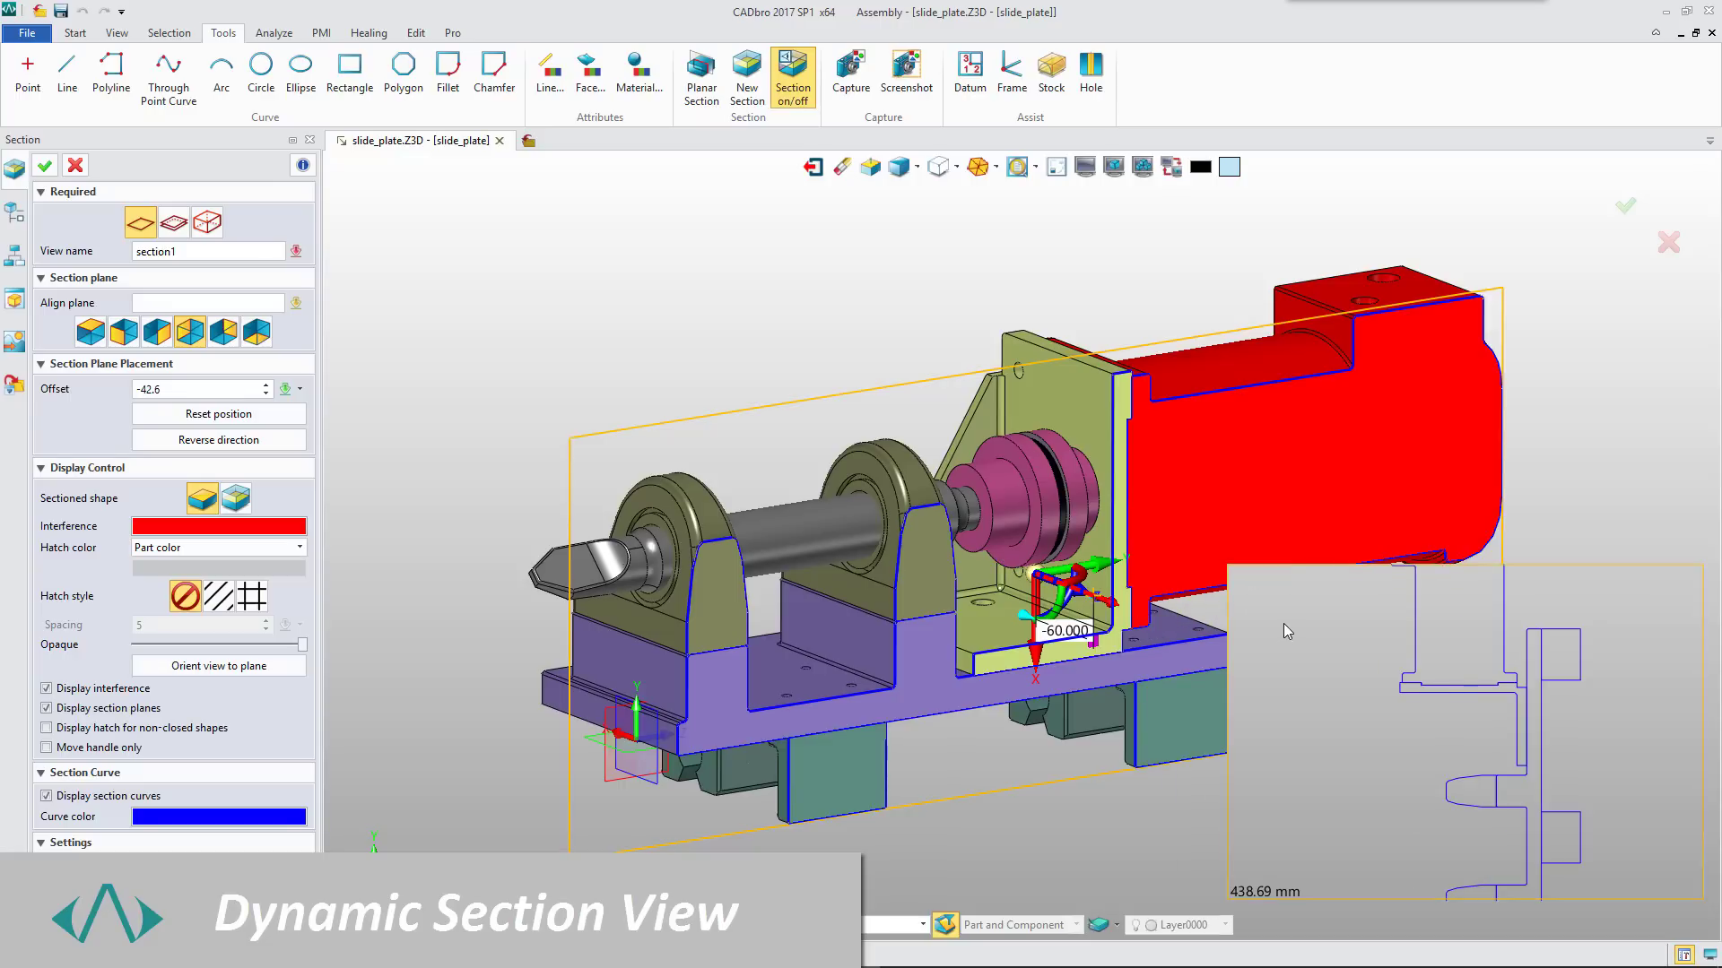
left_click_drag(1085, 598, 1052, 584)
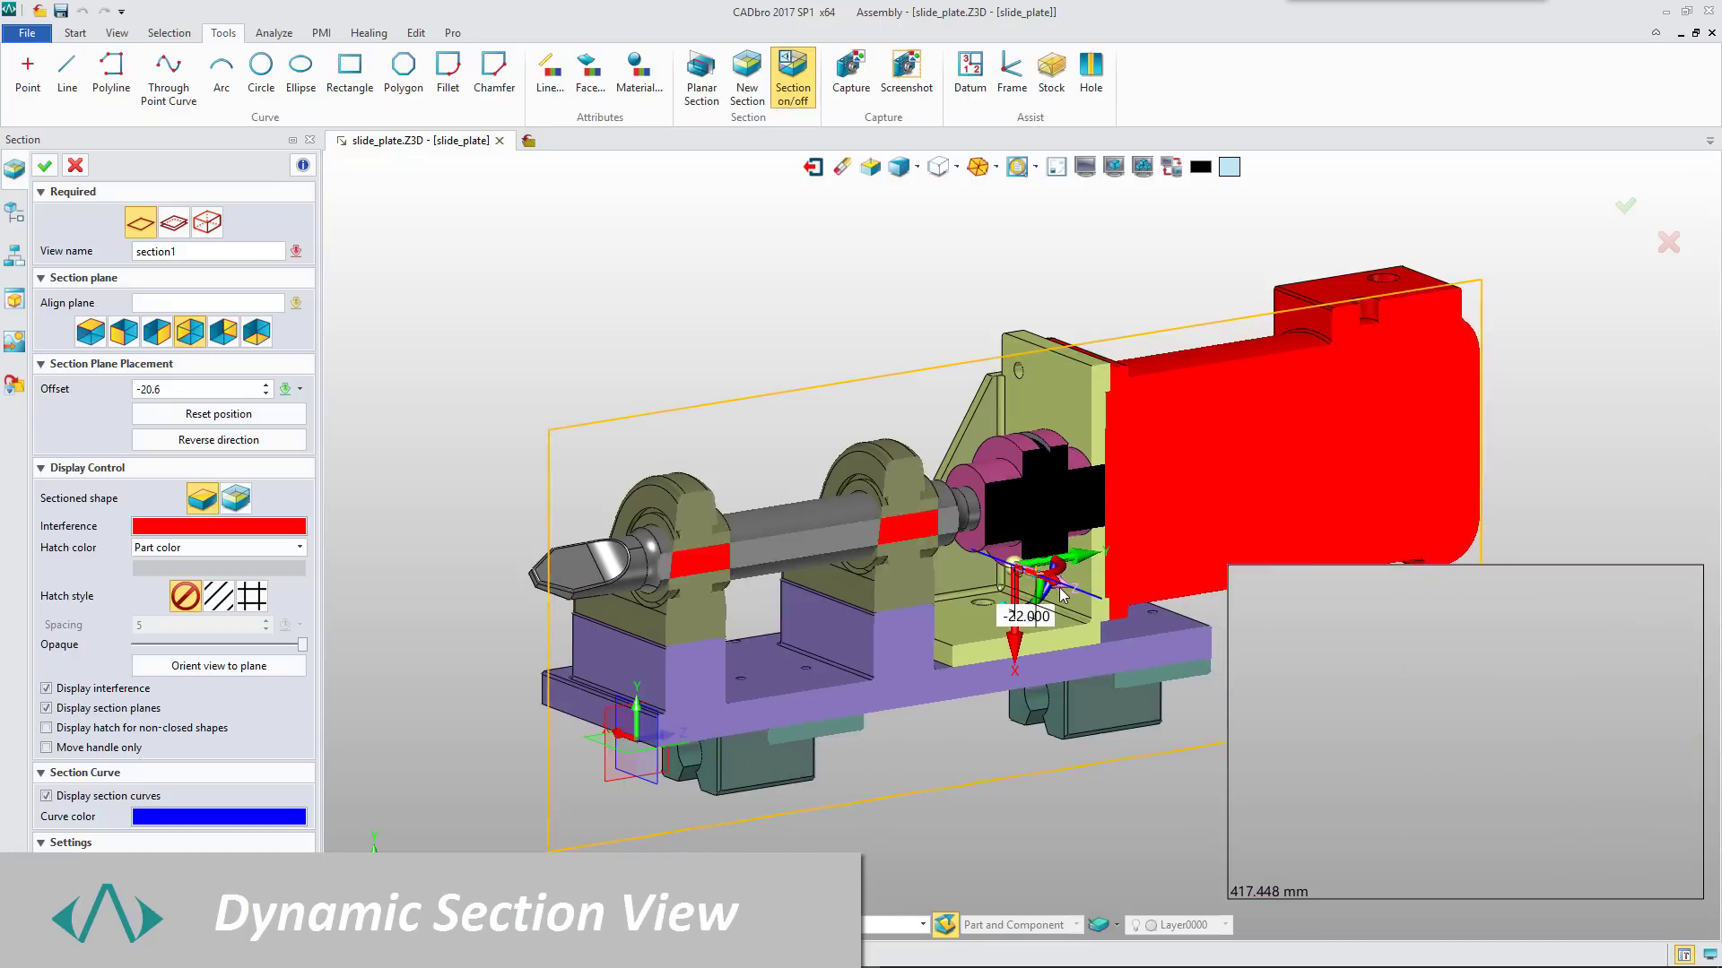
Export the section profile curves as a DWG named '_section profile'
right_click(1392, 653)
left_click(1404, 668)
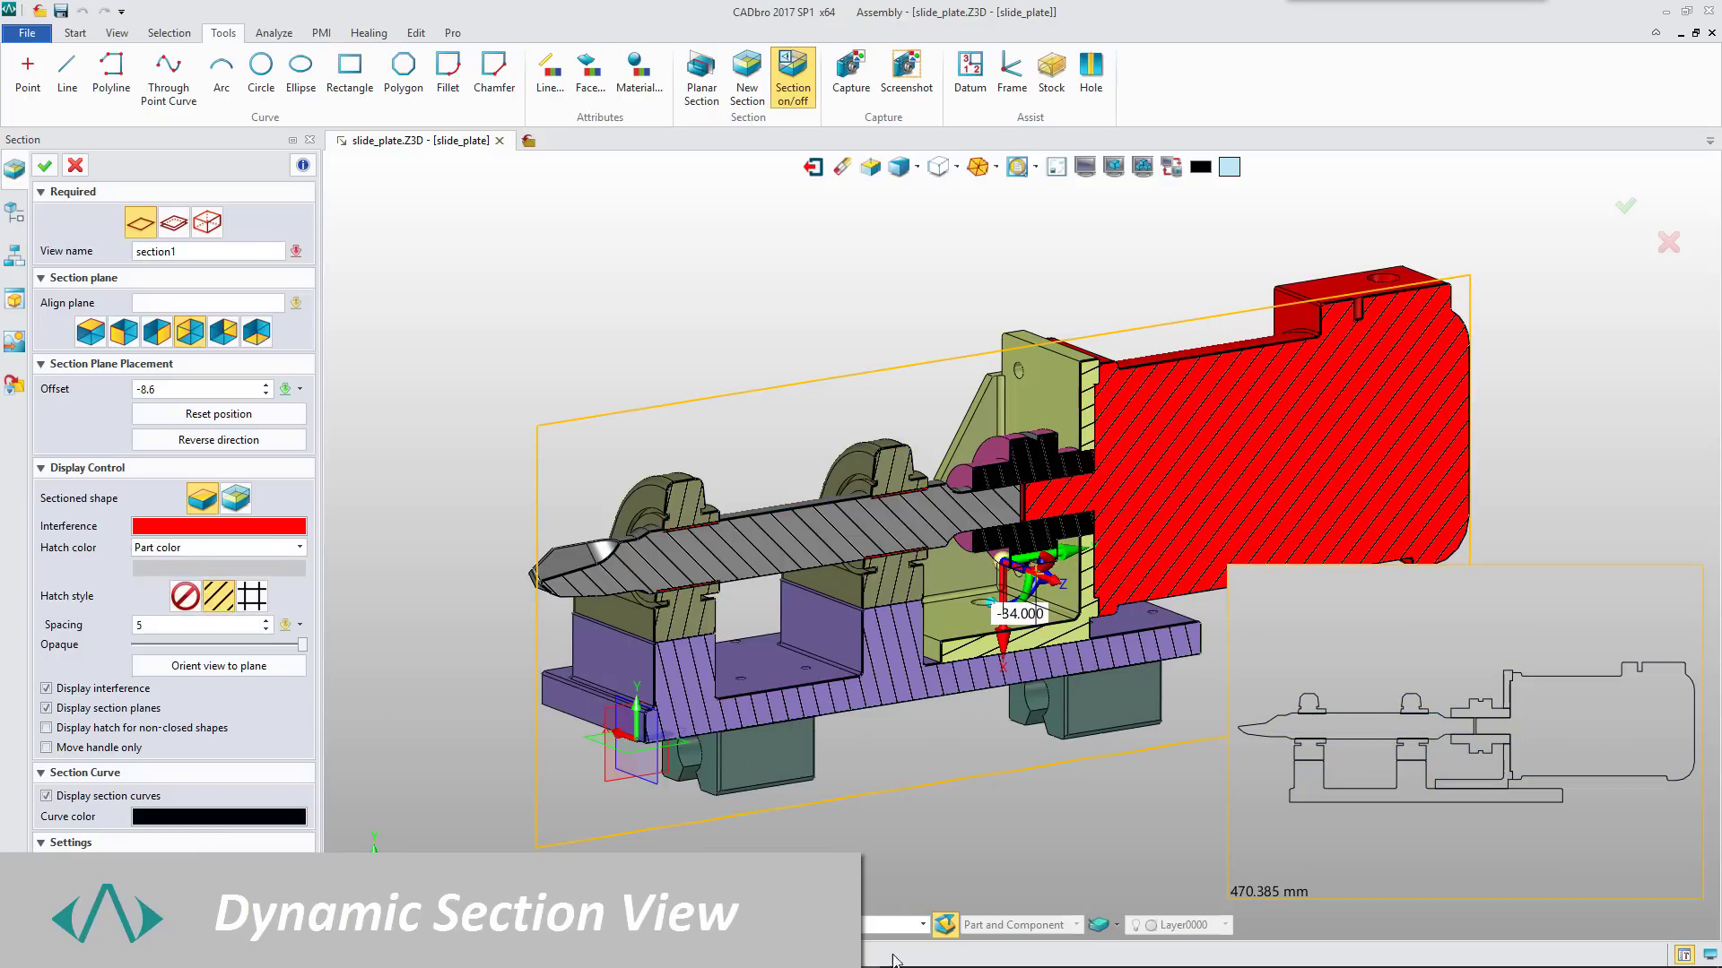
right_click(1350, 613)
left_click(1381, 625)
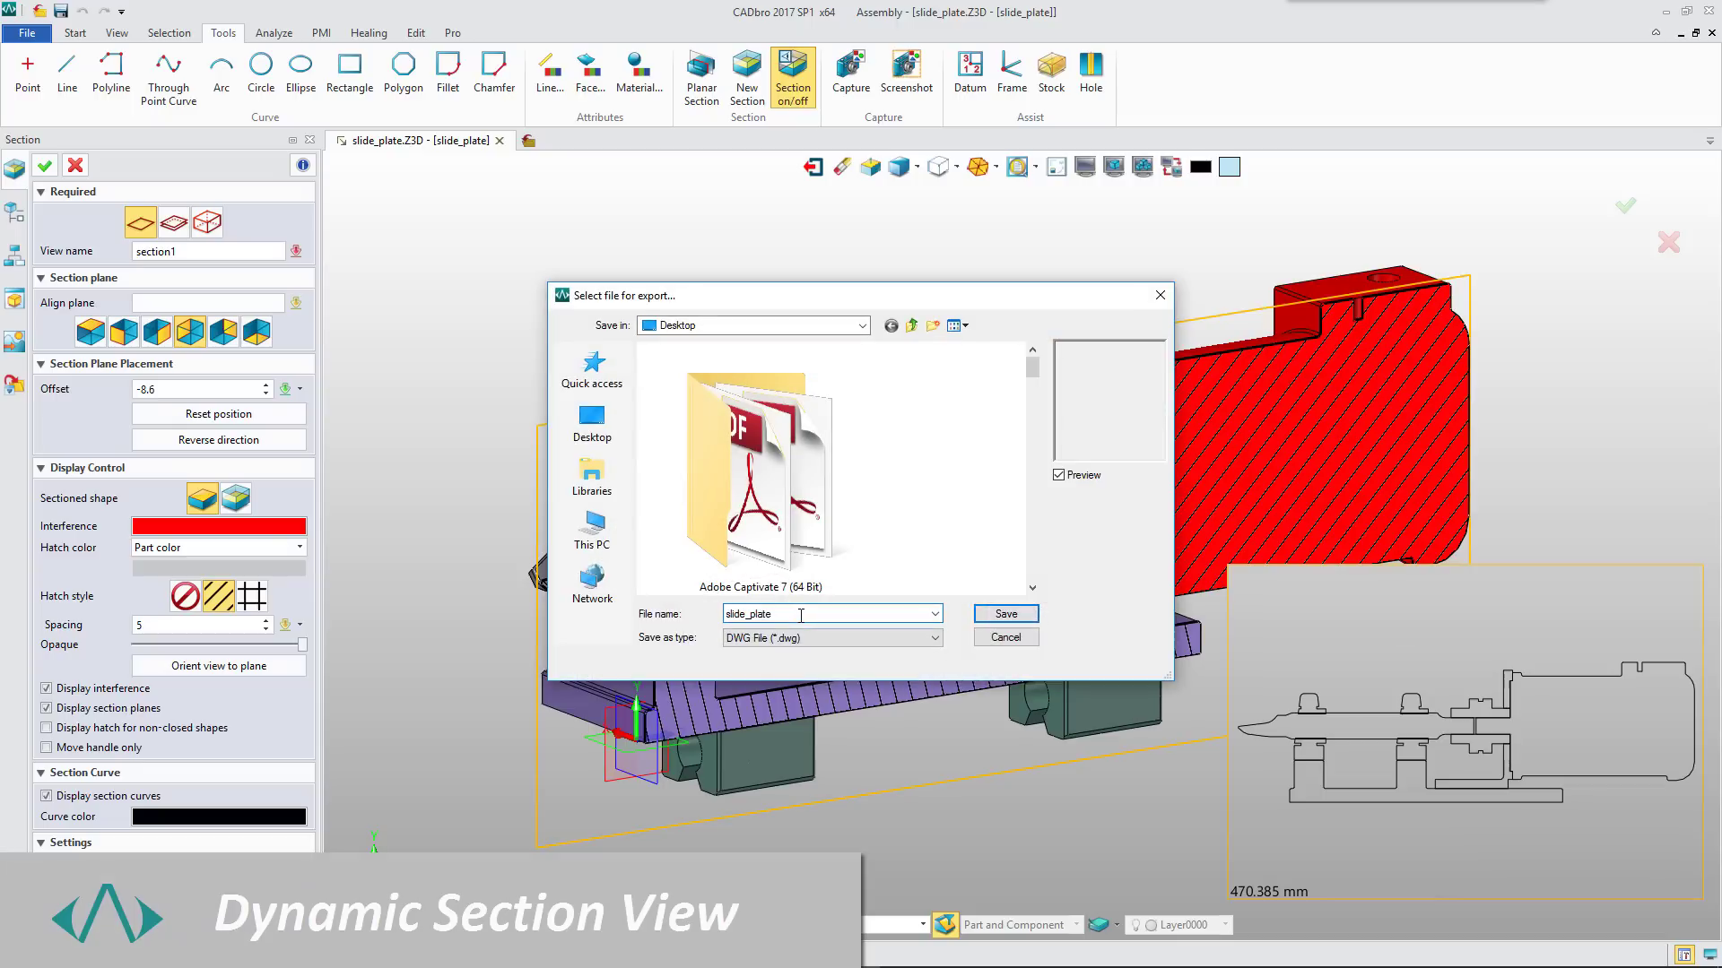
type("_section profile")
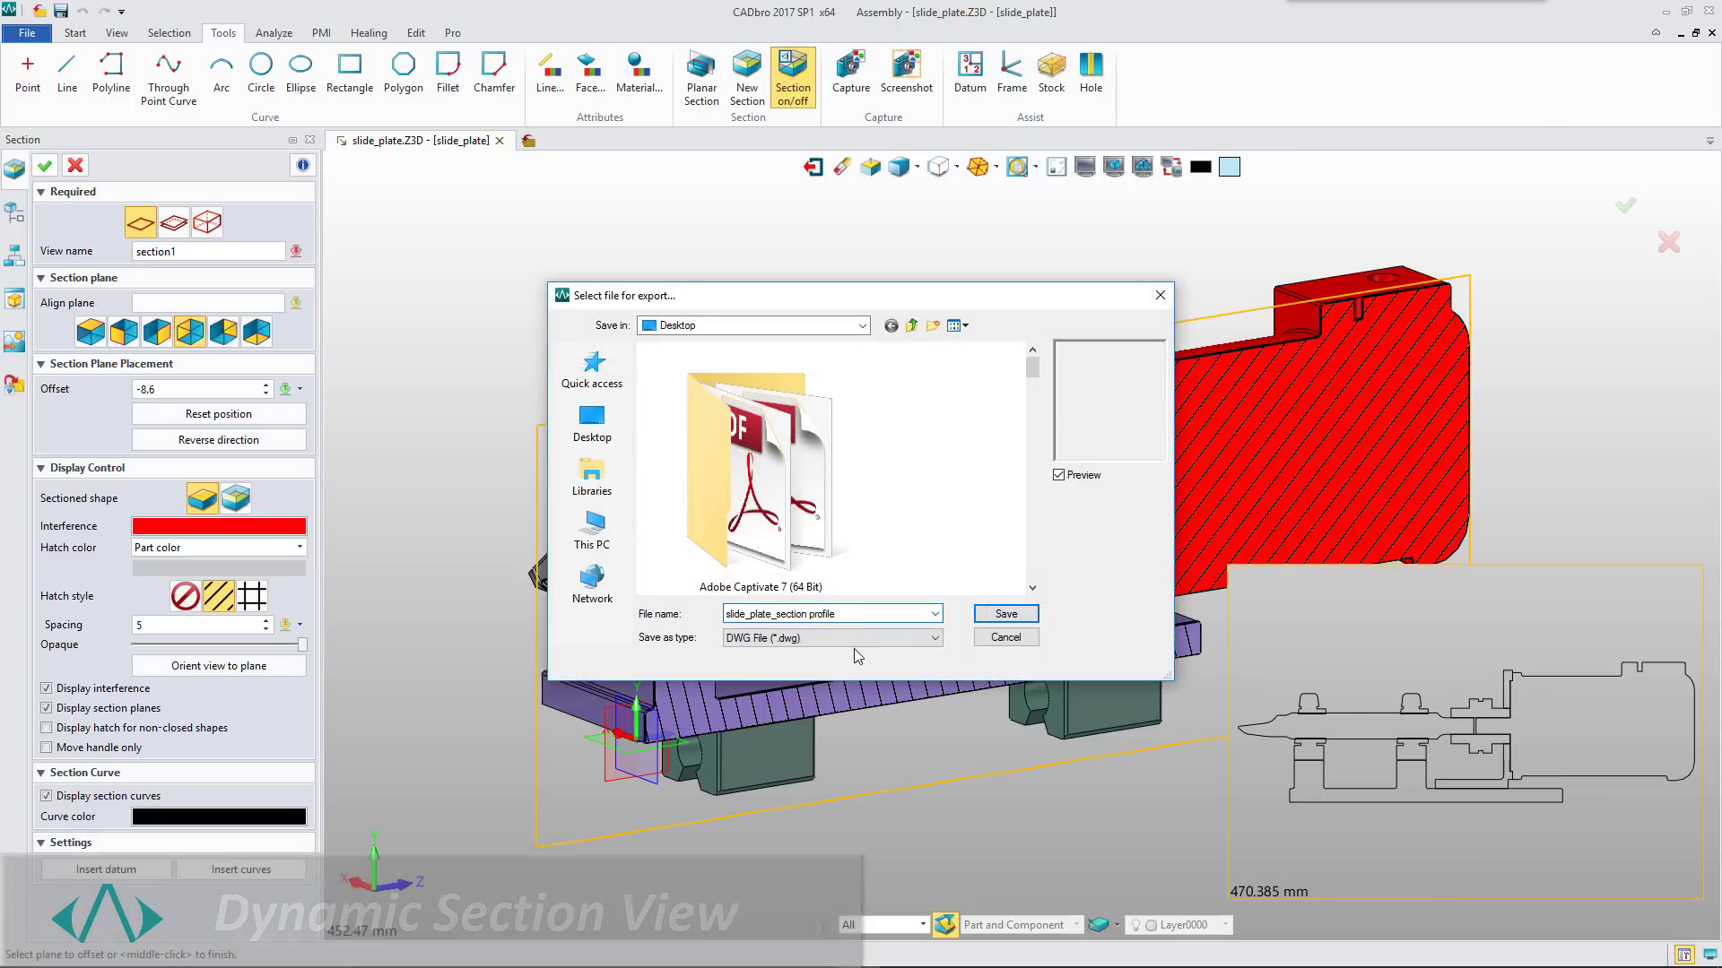
left_click(1005, 614)
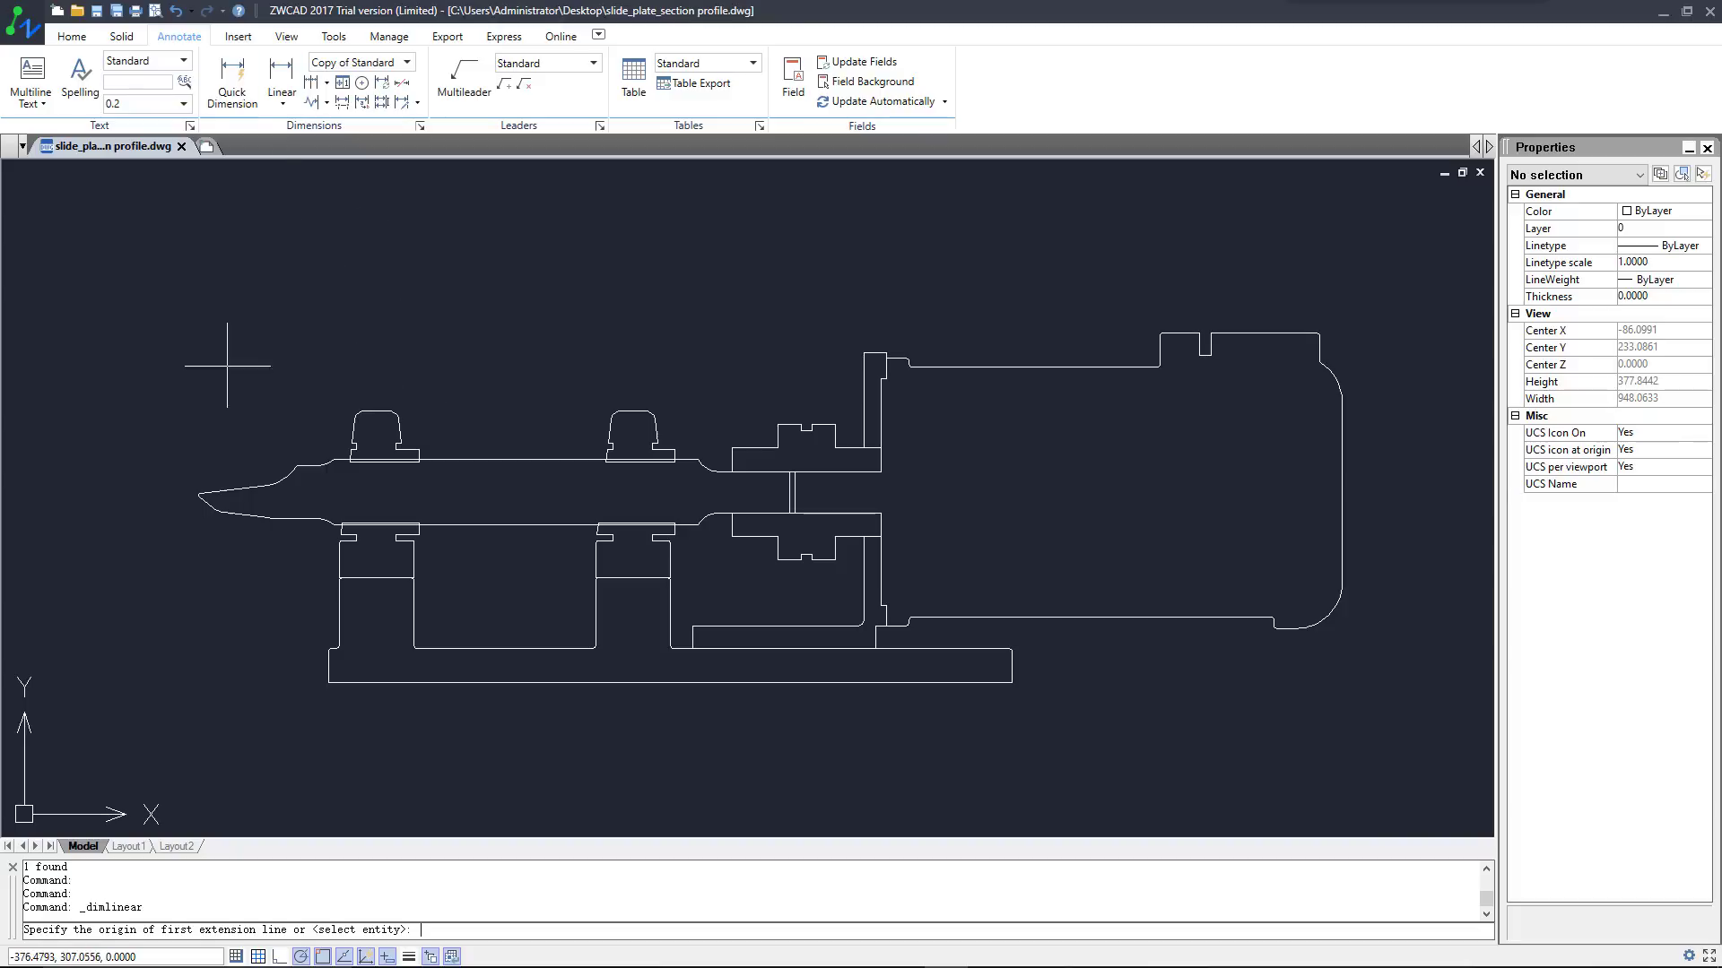
In ZWCAD, add linear dimensions for the profile's length 636.24 and height 195.26
left_click(199, 494)
left_click(1342, 503)
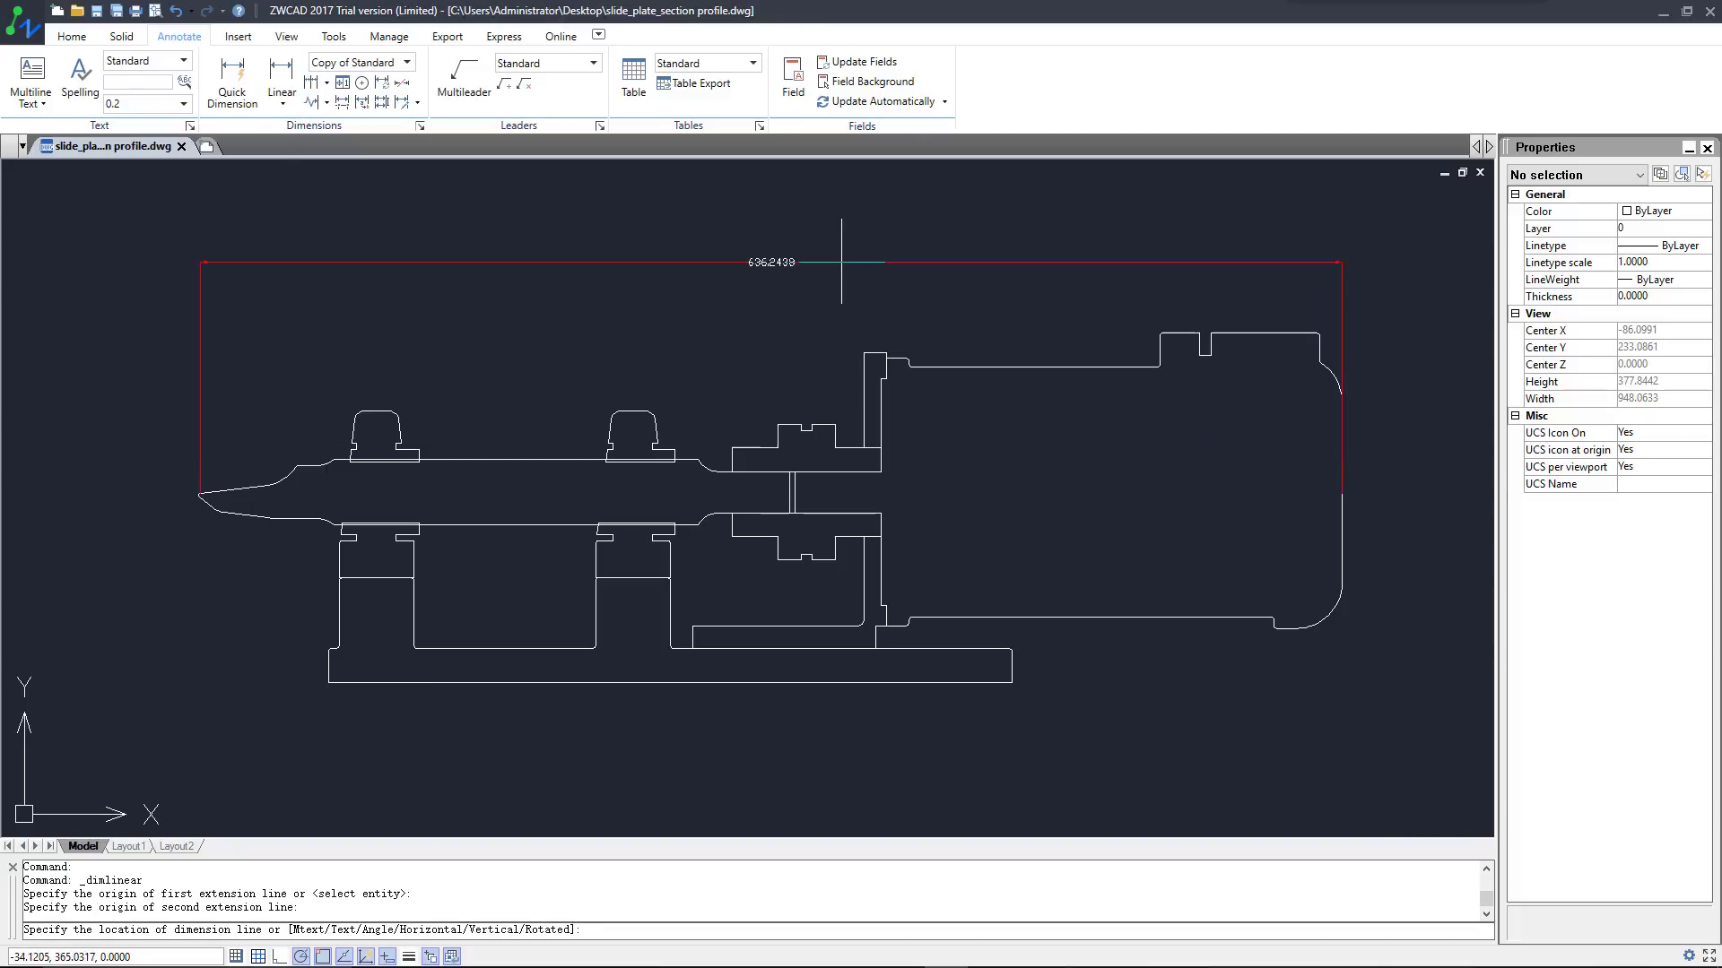
left_click(892, 259)
key("Return")
left_click(1012, 682)
left_click(1253, 332)
left_click(1409, 508)
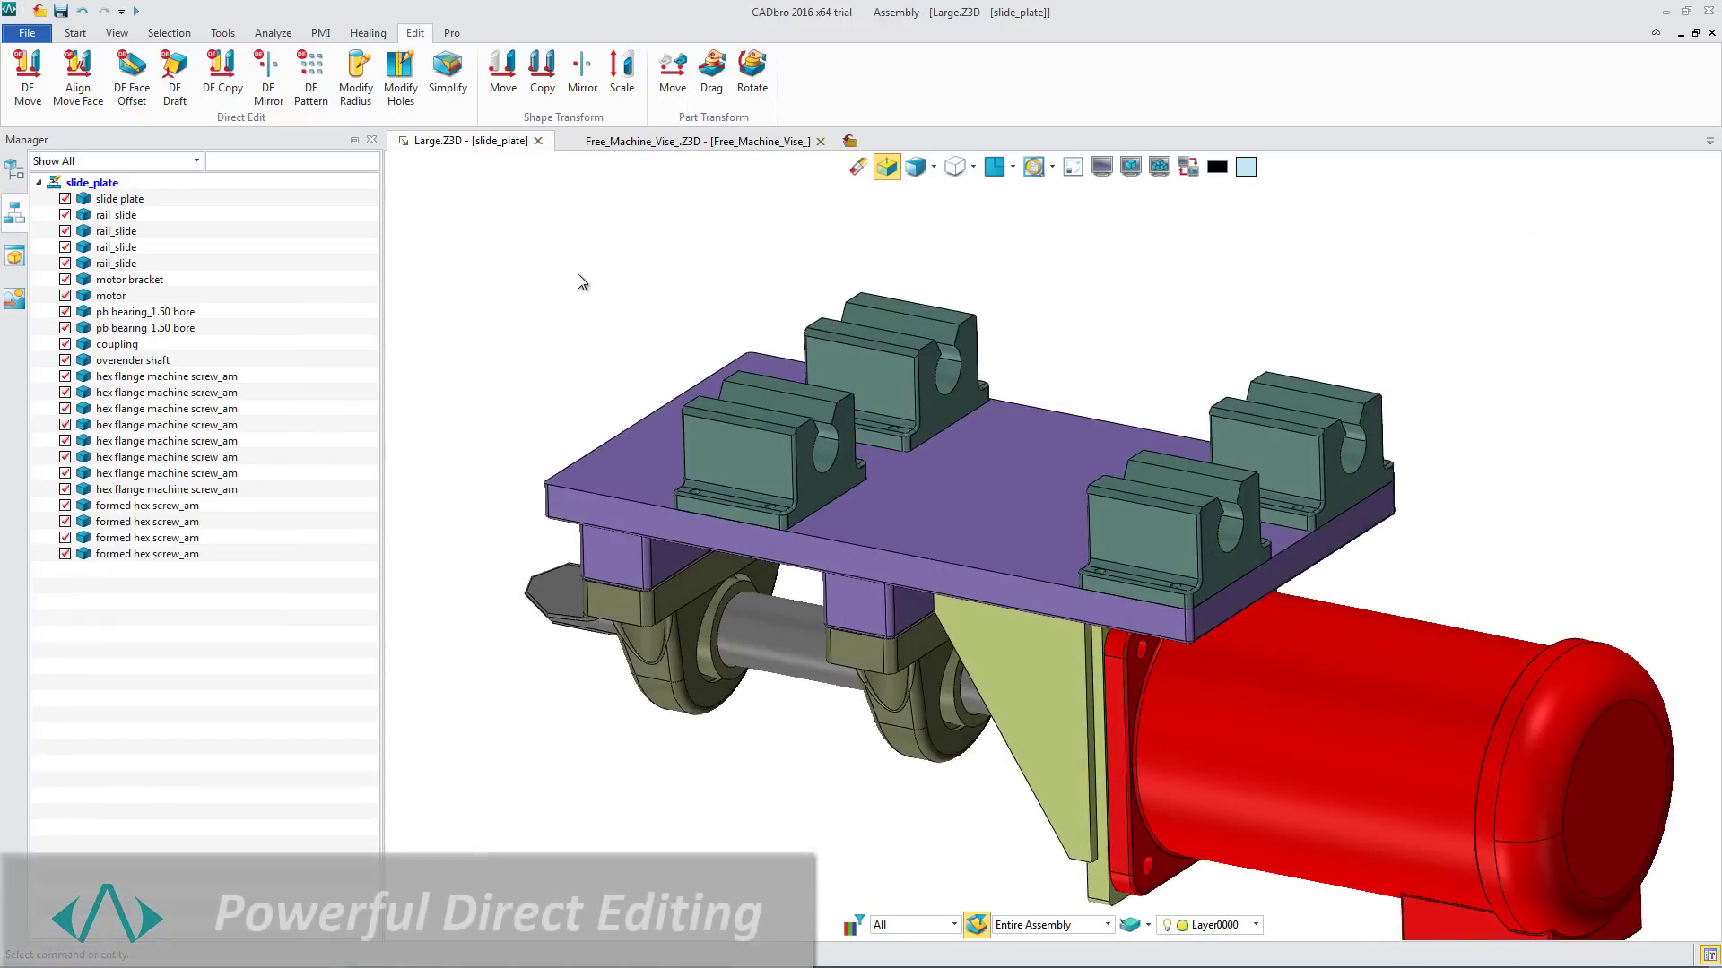
Open the rail_slide alone, remove its top chamfer, and level both block tops
scroll(577, 273, "up", 3)
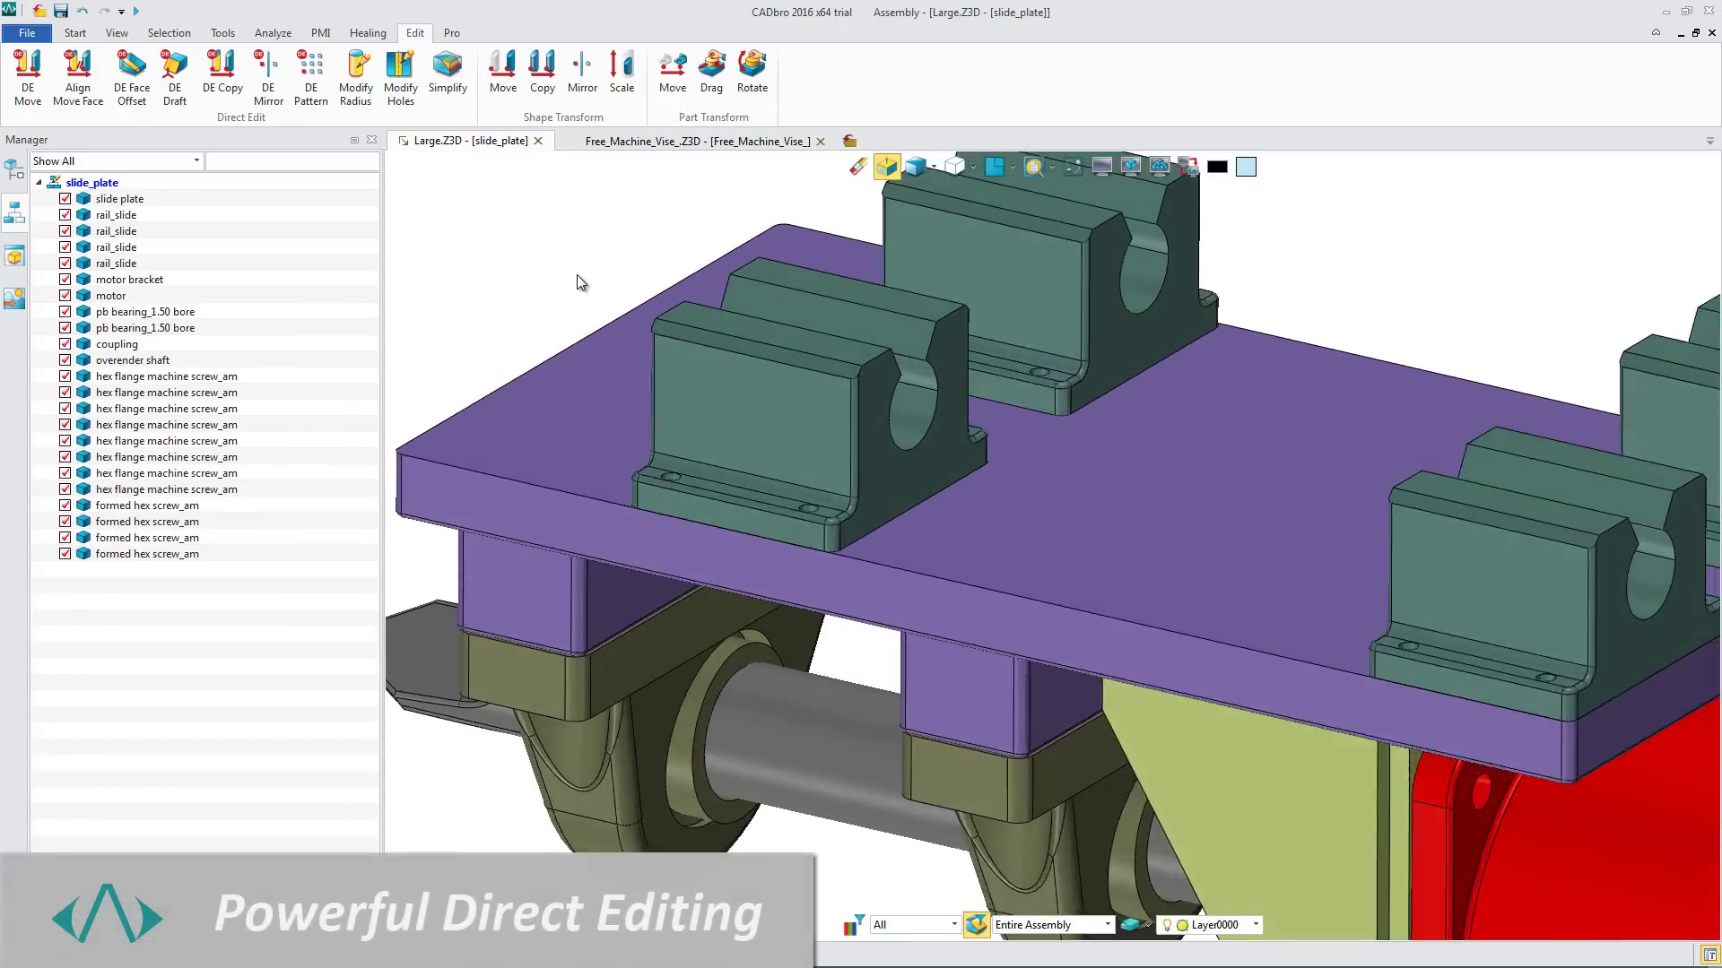
scroll(576, 274, "up", 3)
double_click(676, 432)
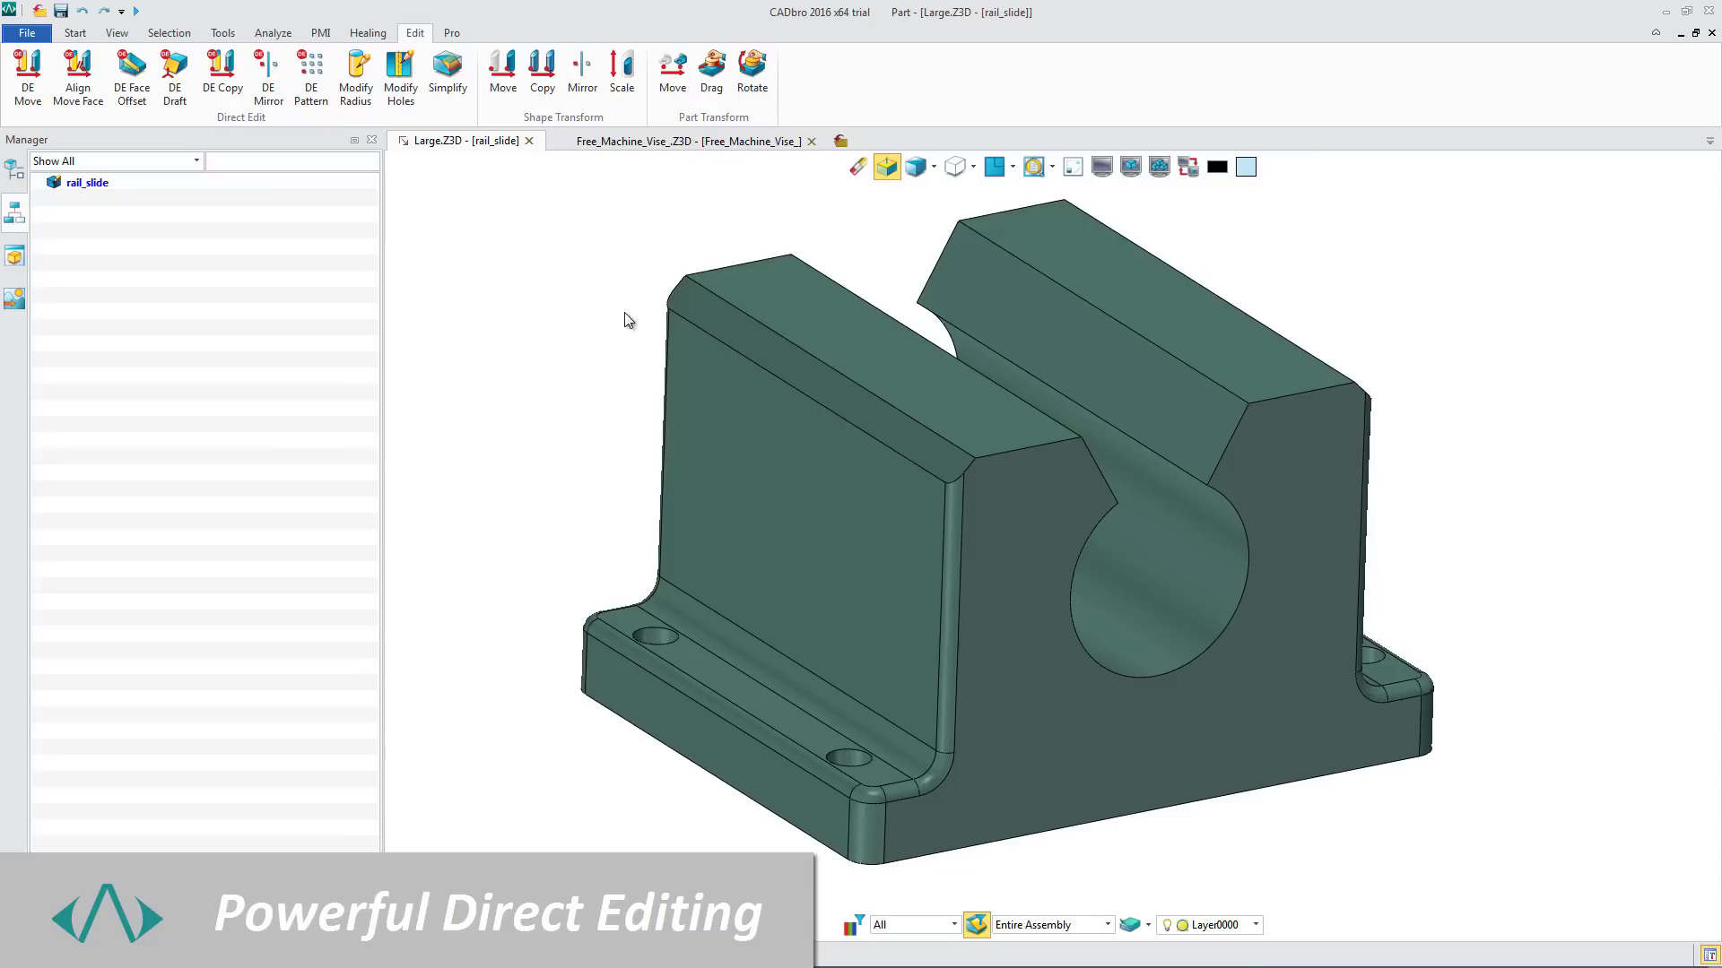
right_click(733, 330)
left_click(771, 314)
middle_click(686, 298)
left_click(868, 318)
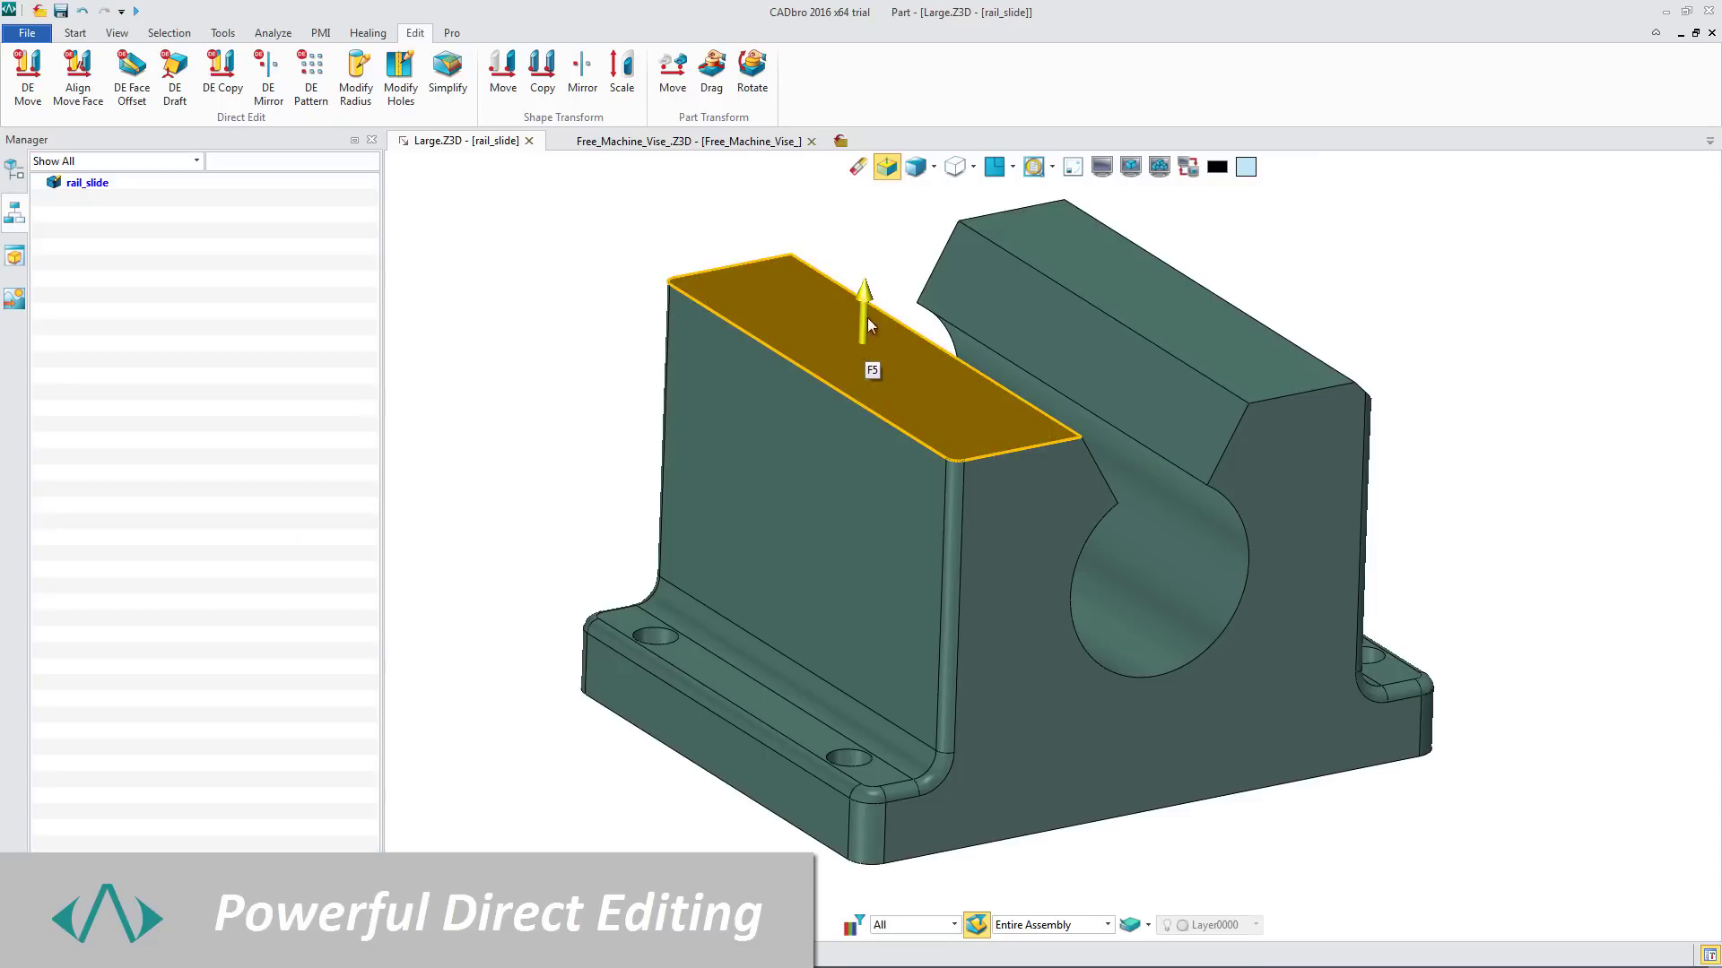
left_click_drag(868, 317, 870, 325)
left_click(540, 273)
left_click(78, 86)
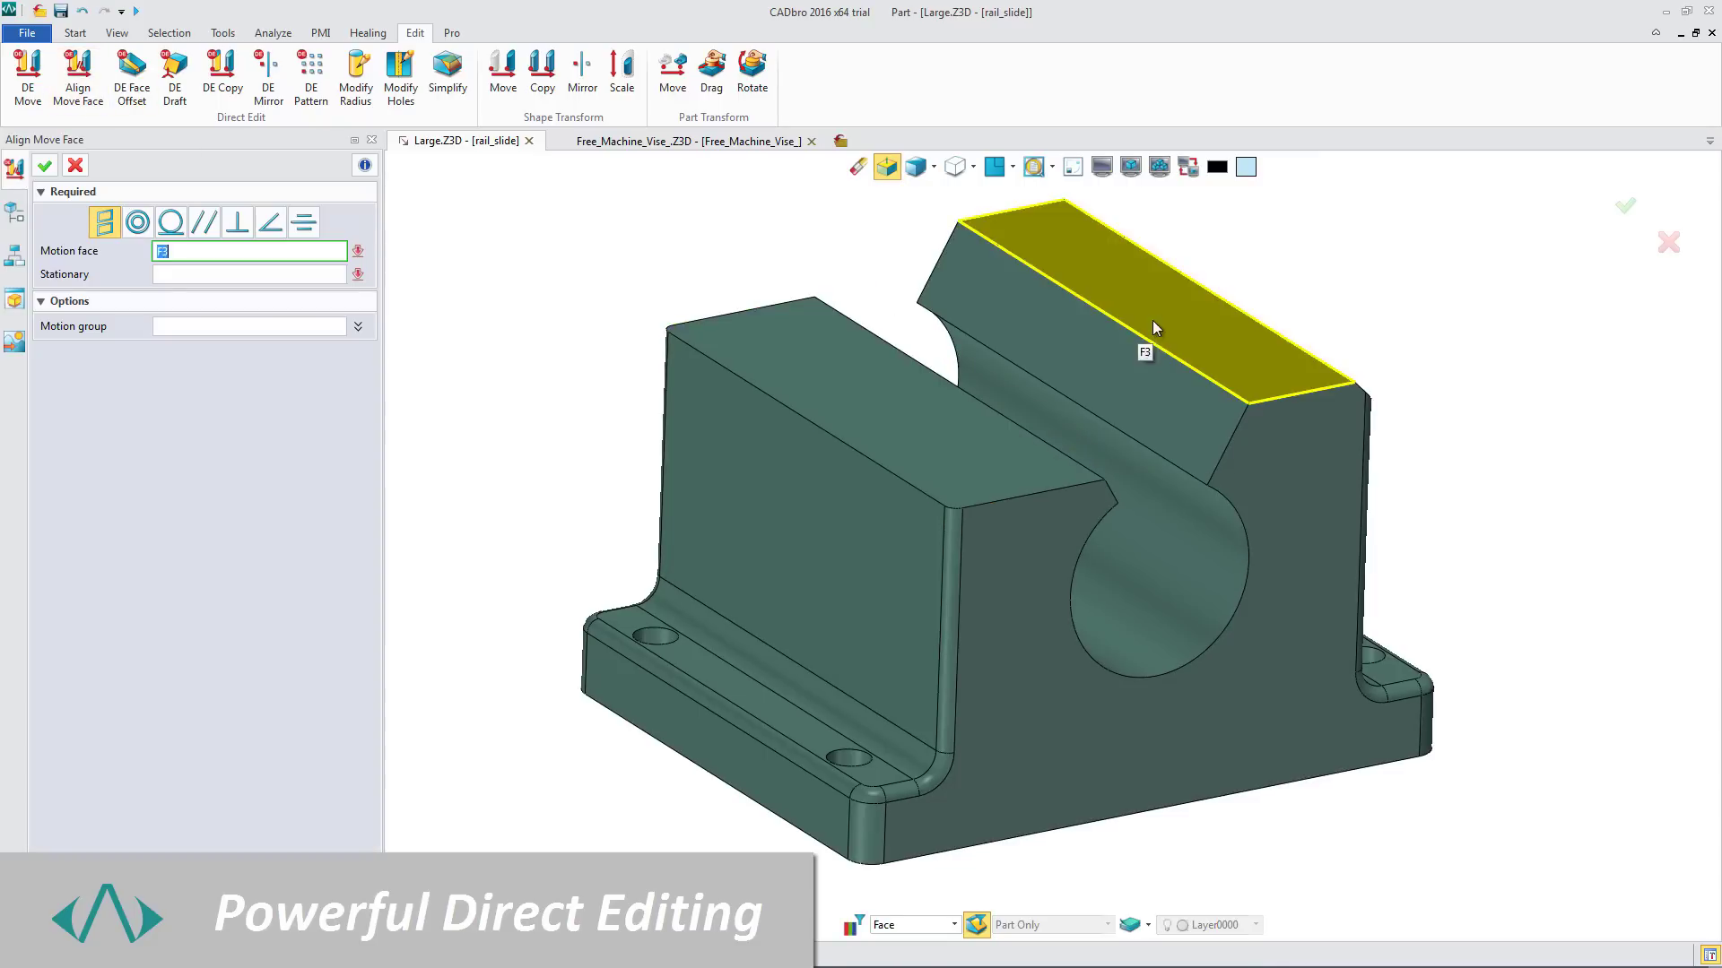
left_click(1145, 338)
left_click(767, 359)
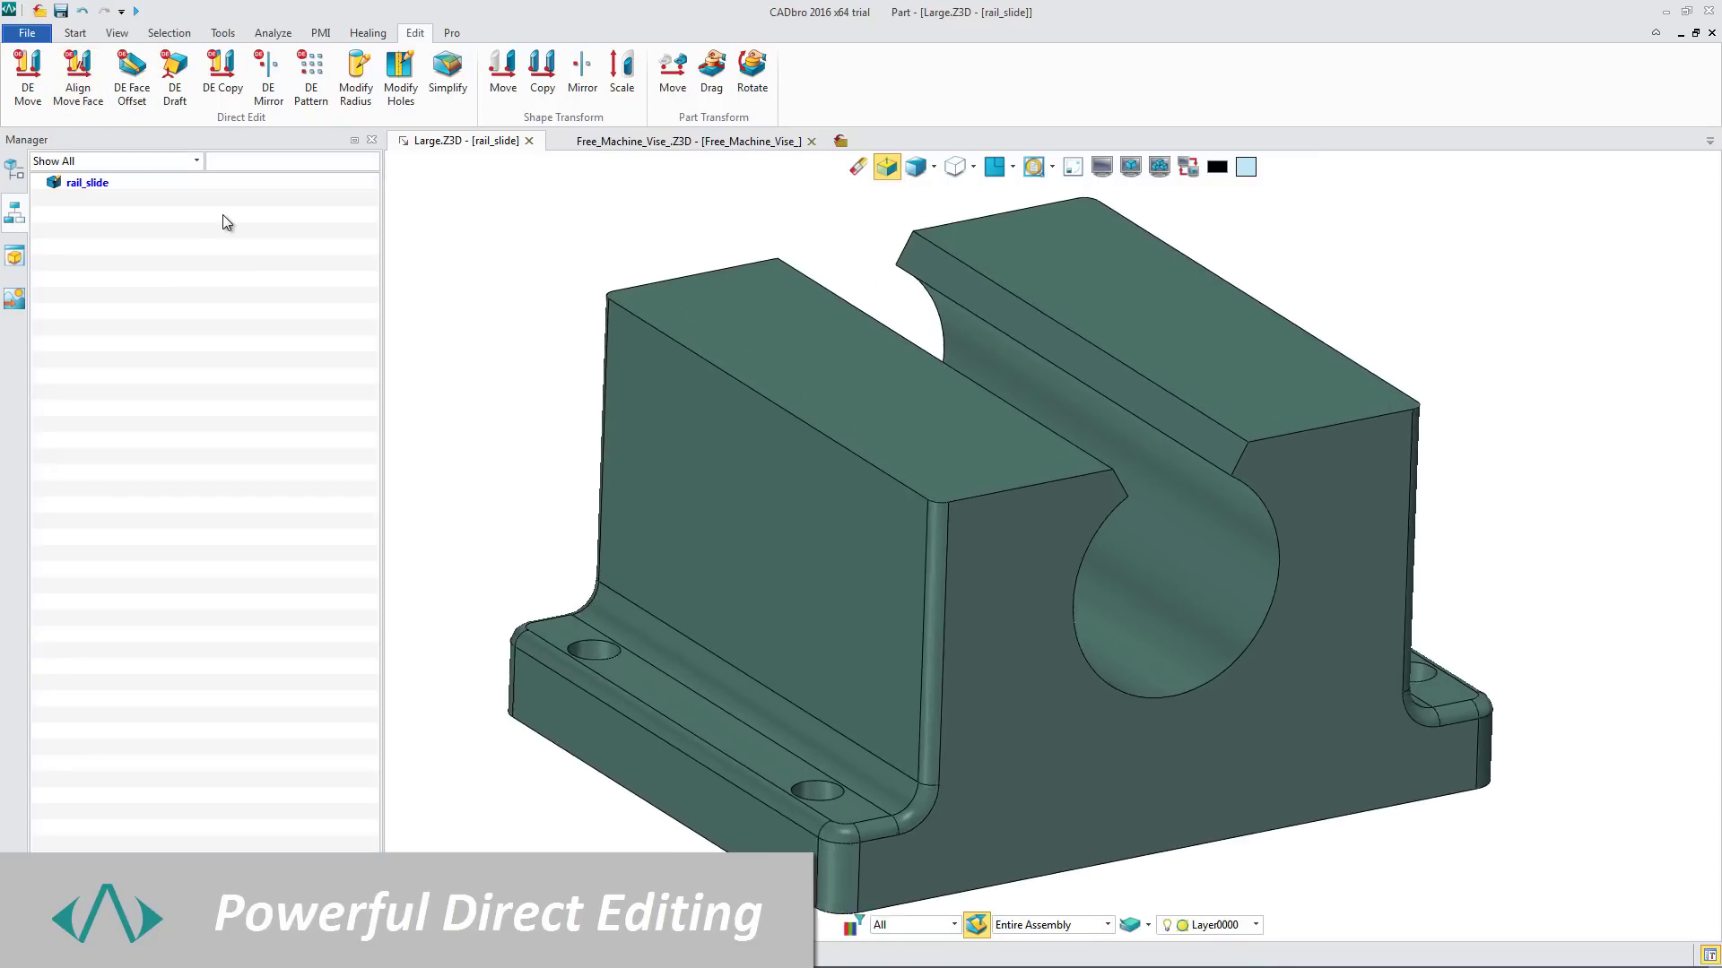
Move the flange's front face outward by 12.3
left_click(37, 83)
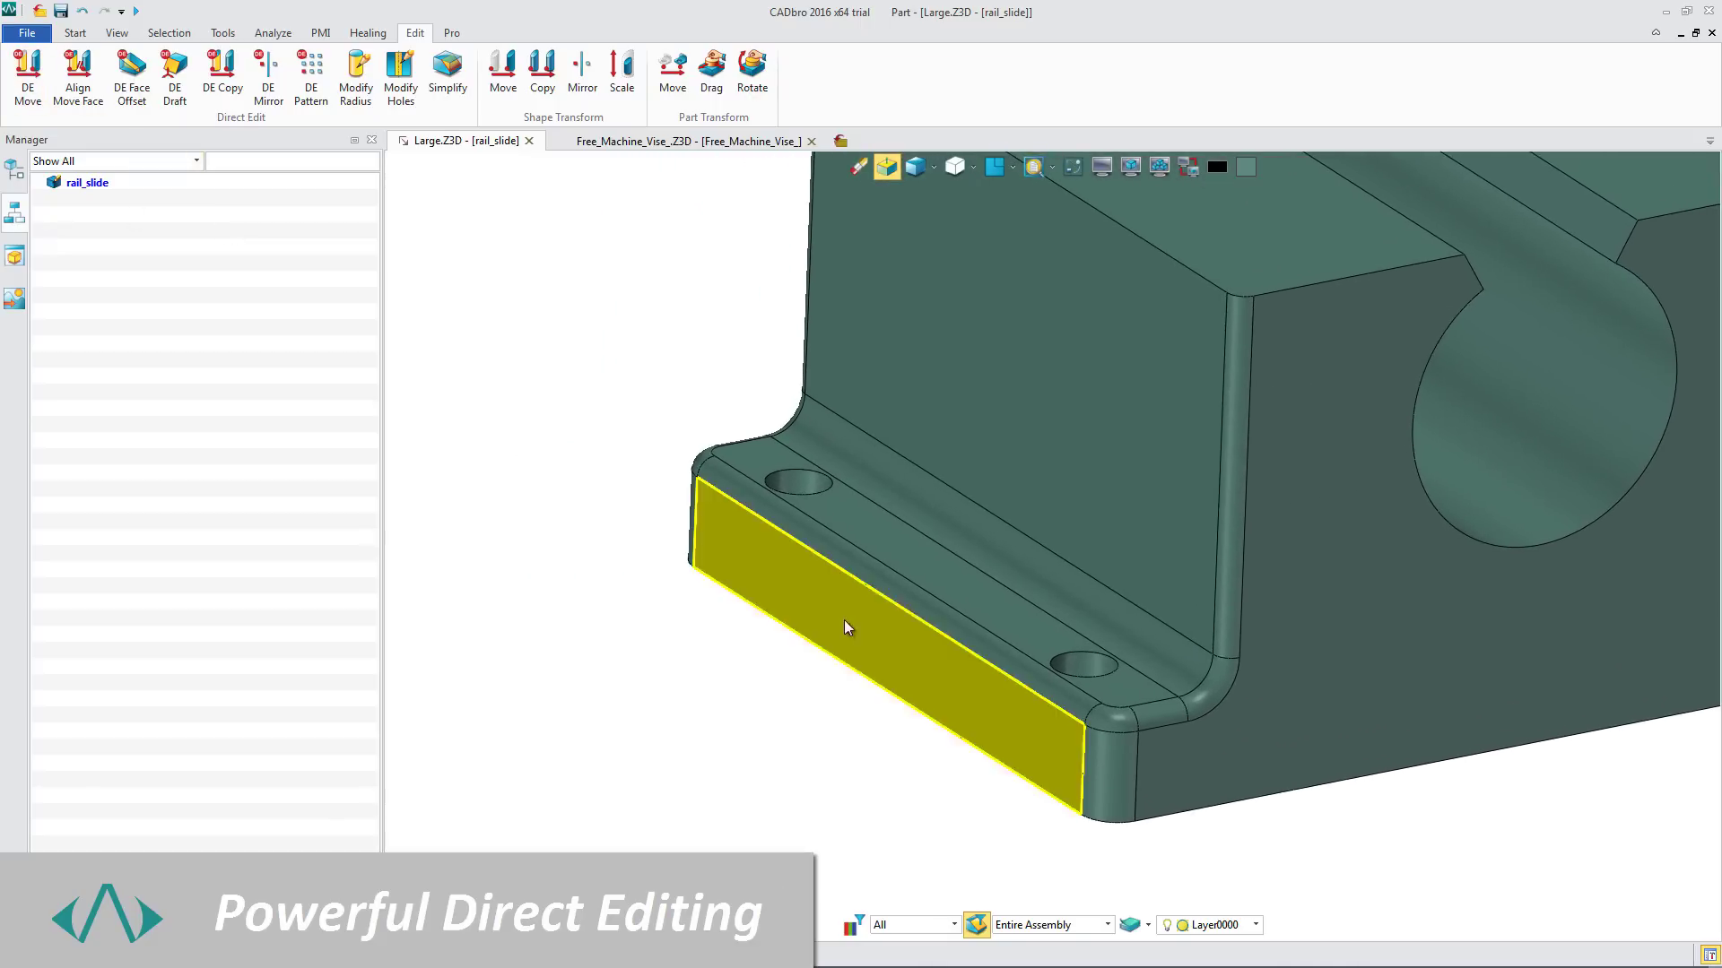
left_click_drag(825, 655, 556, 660)
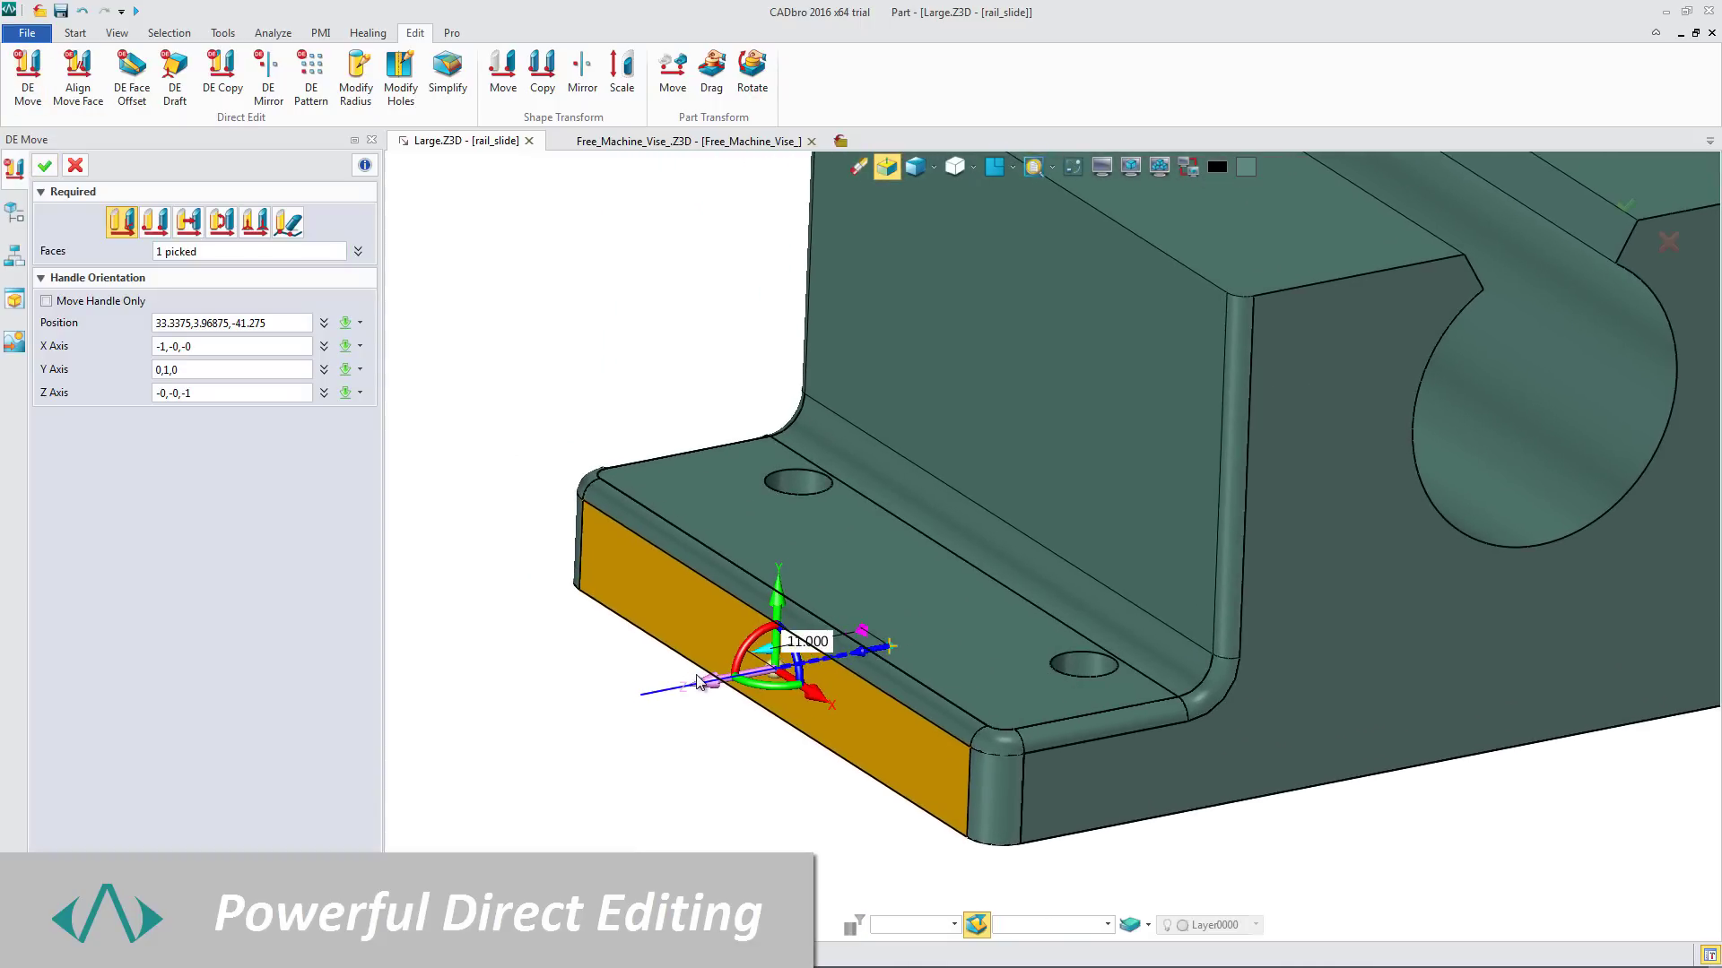
middle_click(534, 660)
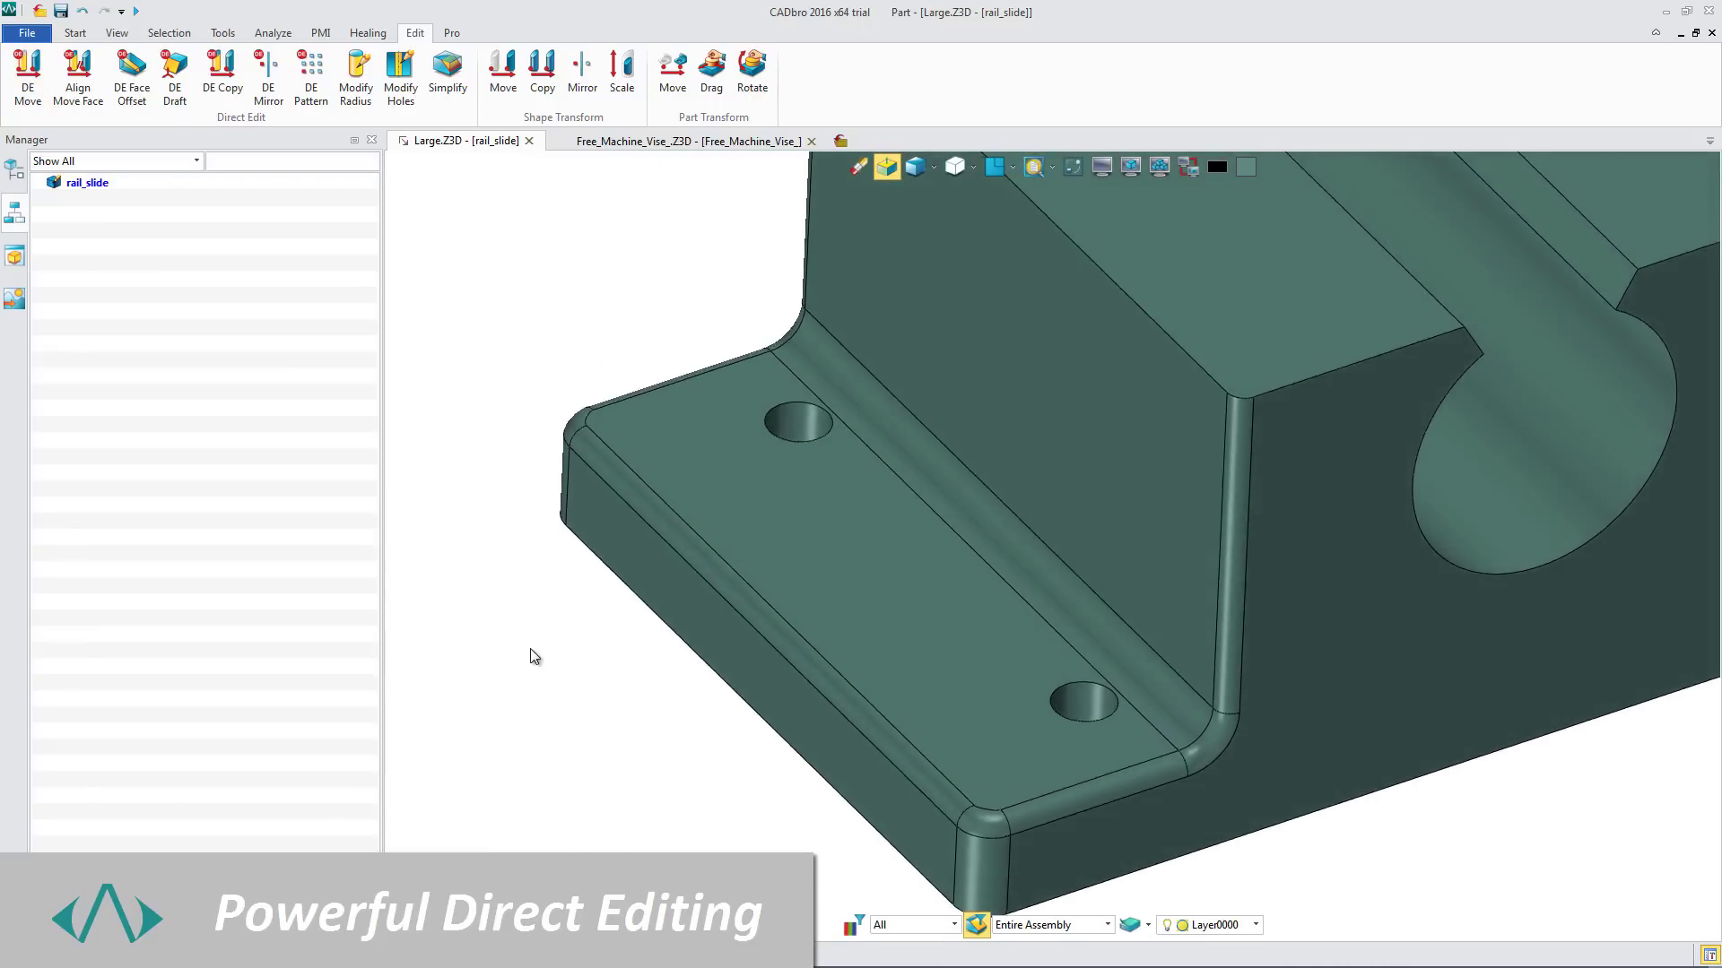
Make both mounting holes counterbored with diameter 4 and depth 2
left_click(401, 76)
left_click(813, 361)
left_click(1083, 737)
left_click(361, 343)
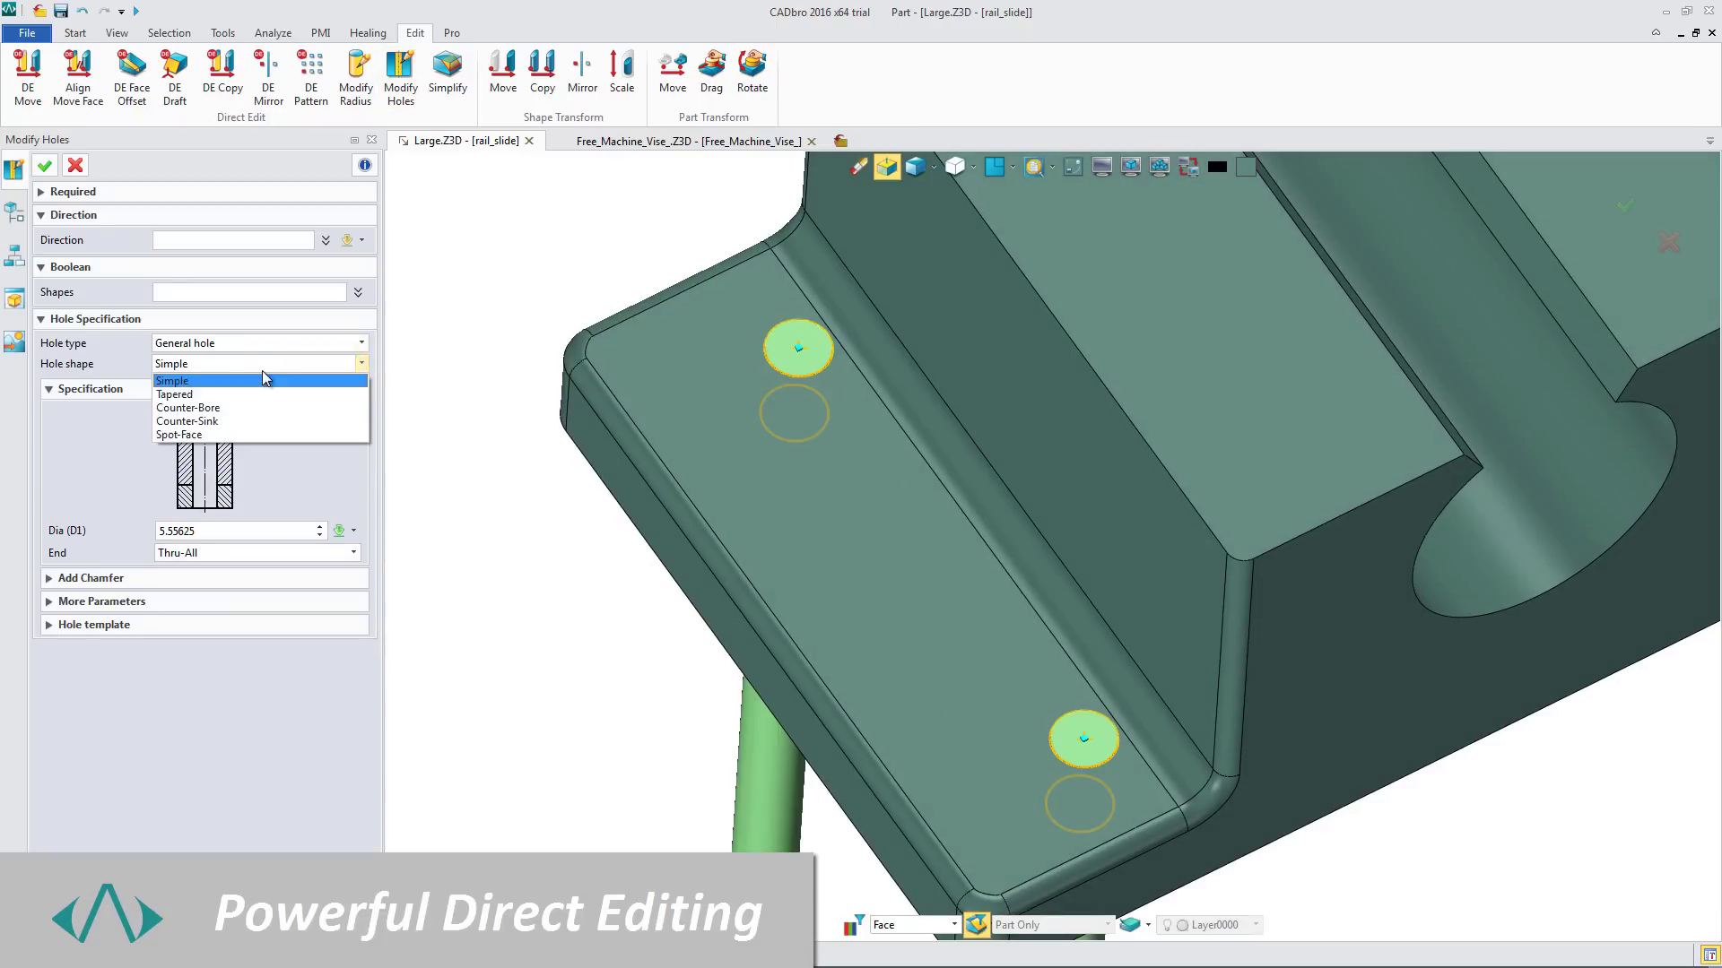
left_click(232, 545)
type("4")
key("Tab")
type("2")
key("Tab")
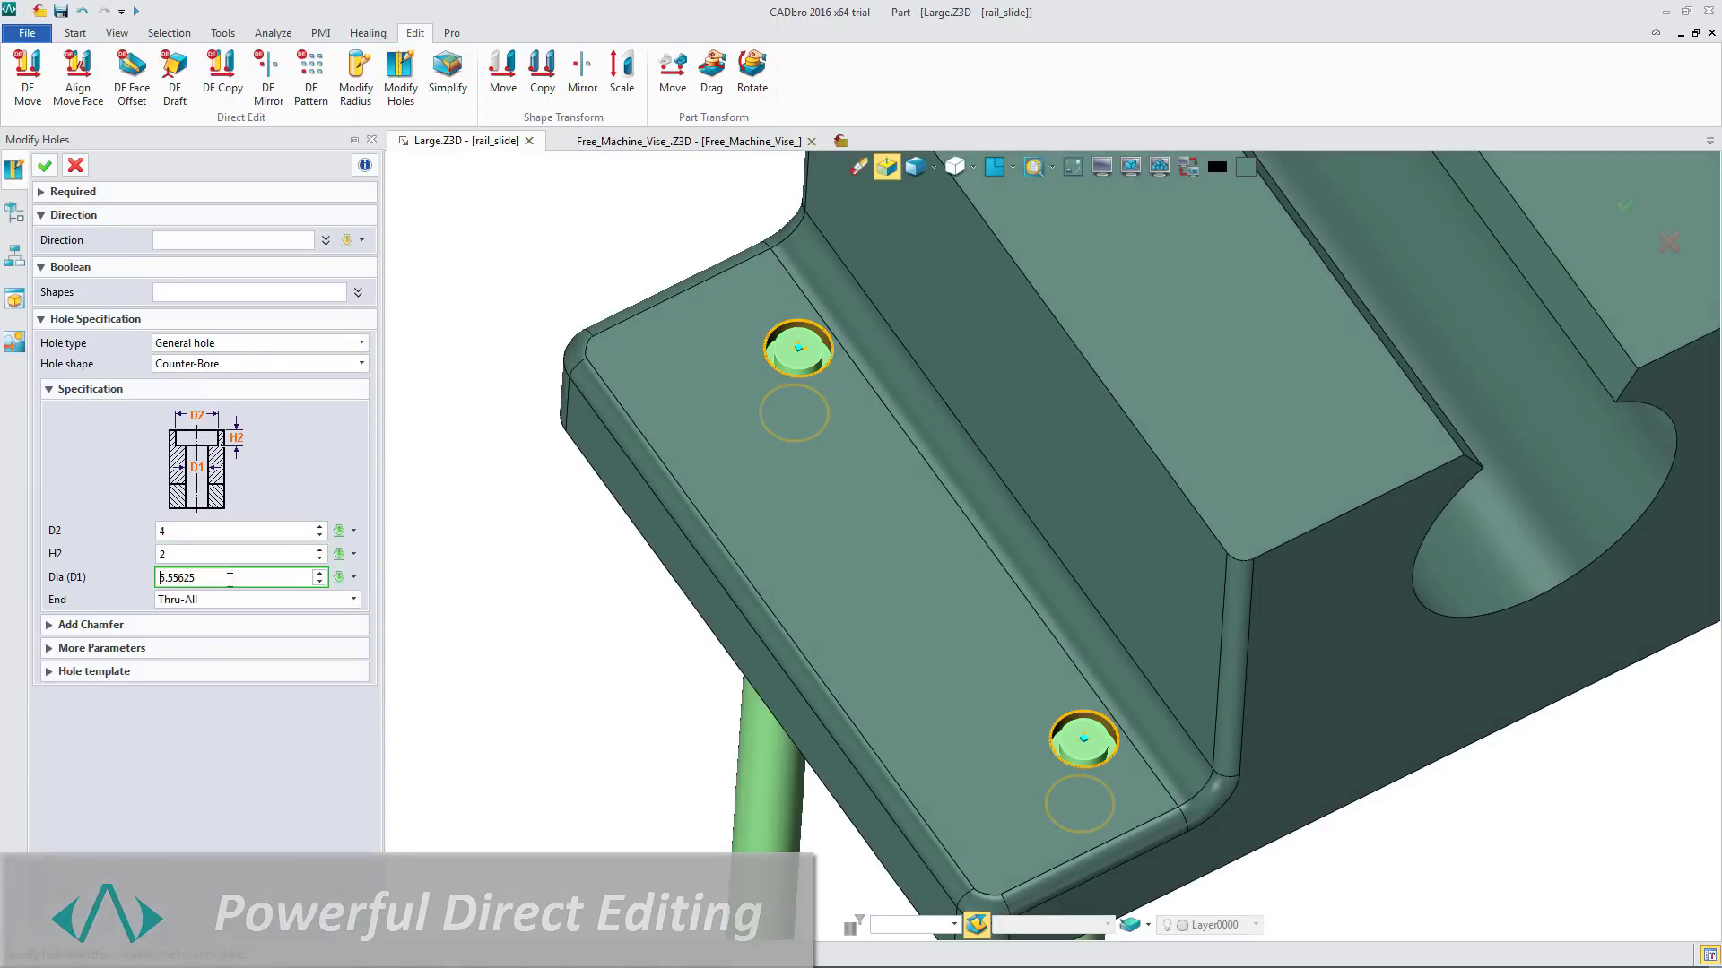
middle_click(226, 531)
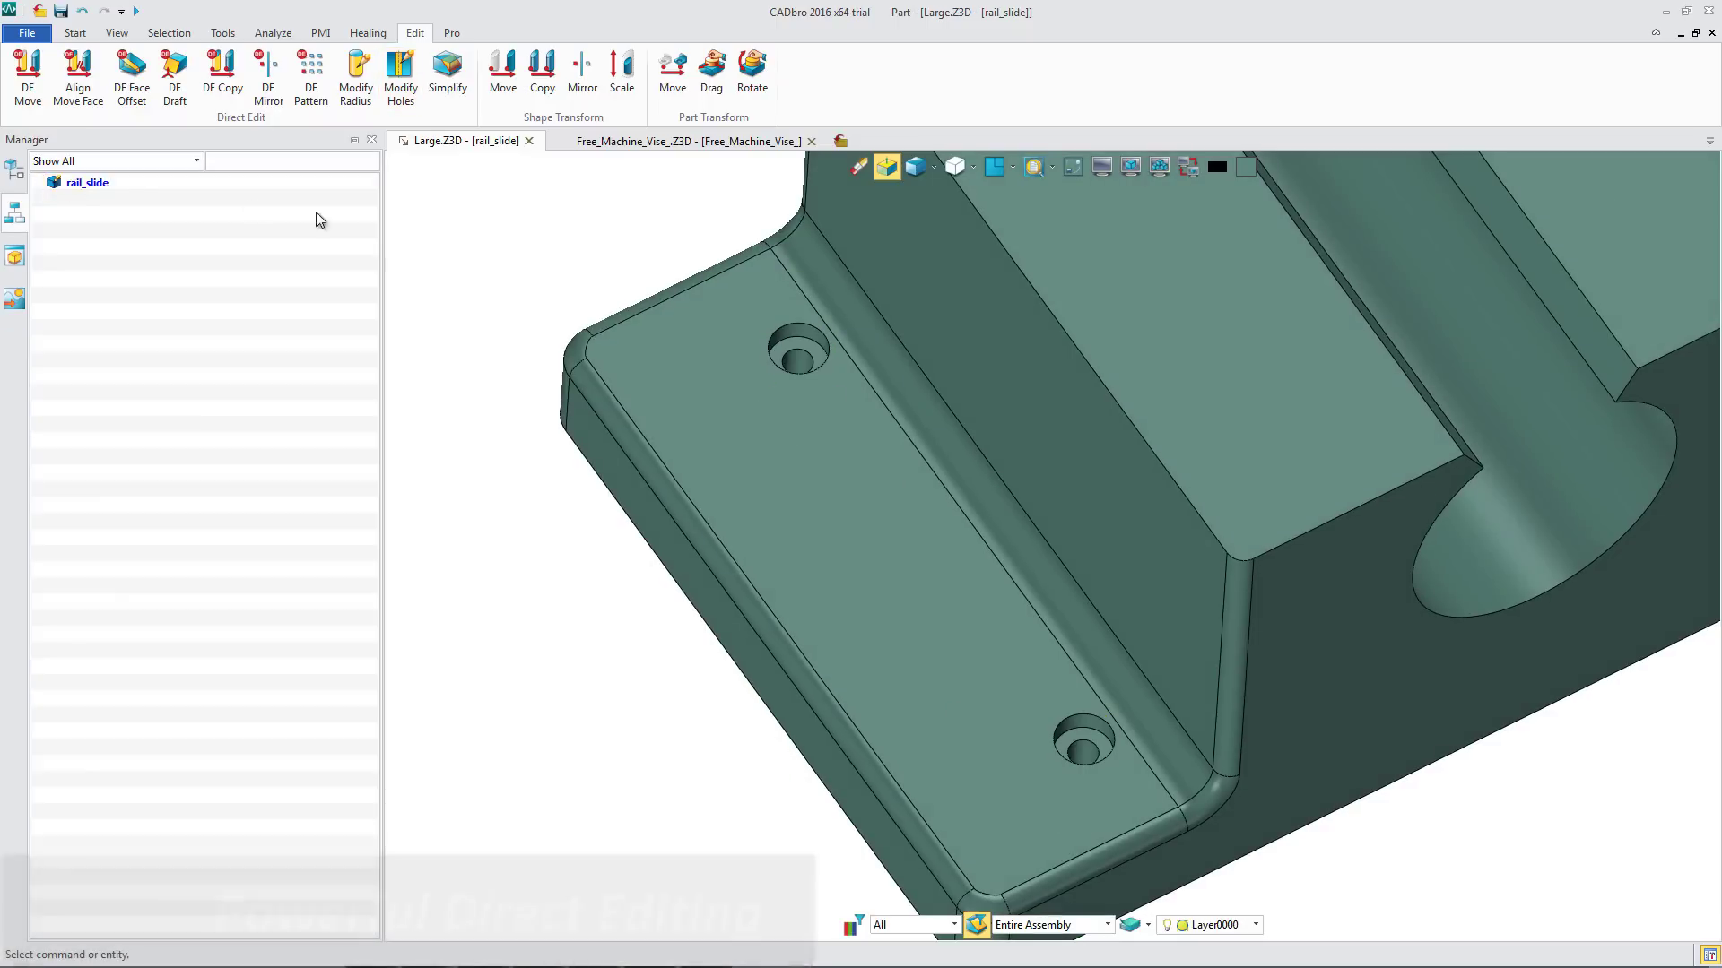
Copy the counterbored holes 8.3 along the flange, then view the part from the top
left_click(222, 76)
left_click(933, 592)
left_click_drag(945, 606, 875, 577)
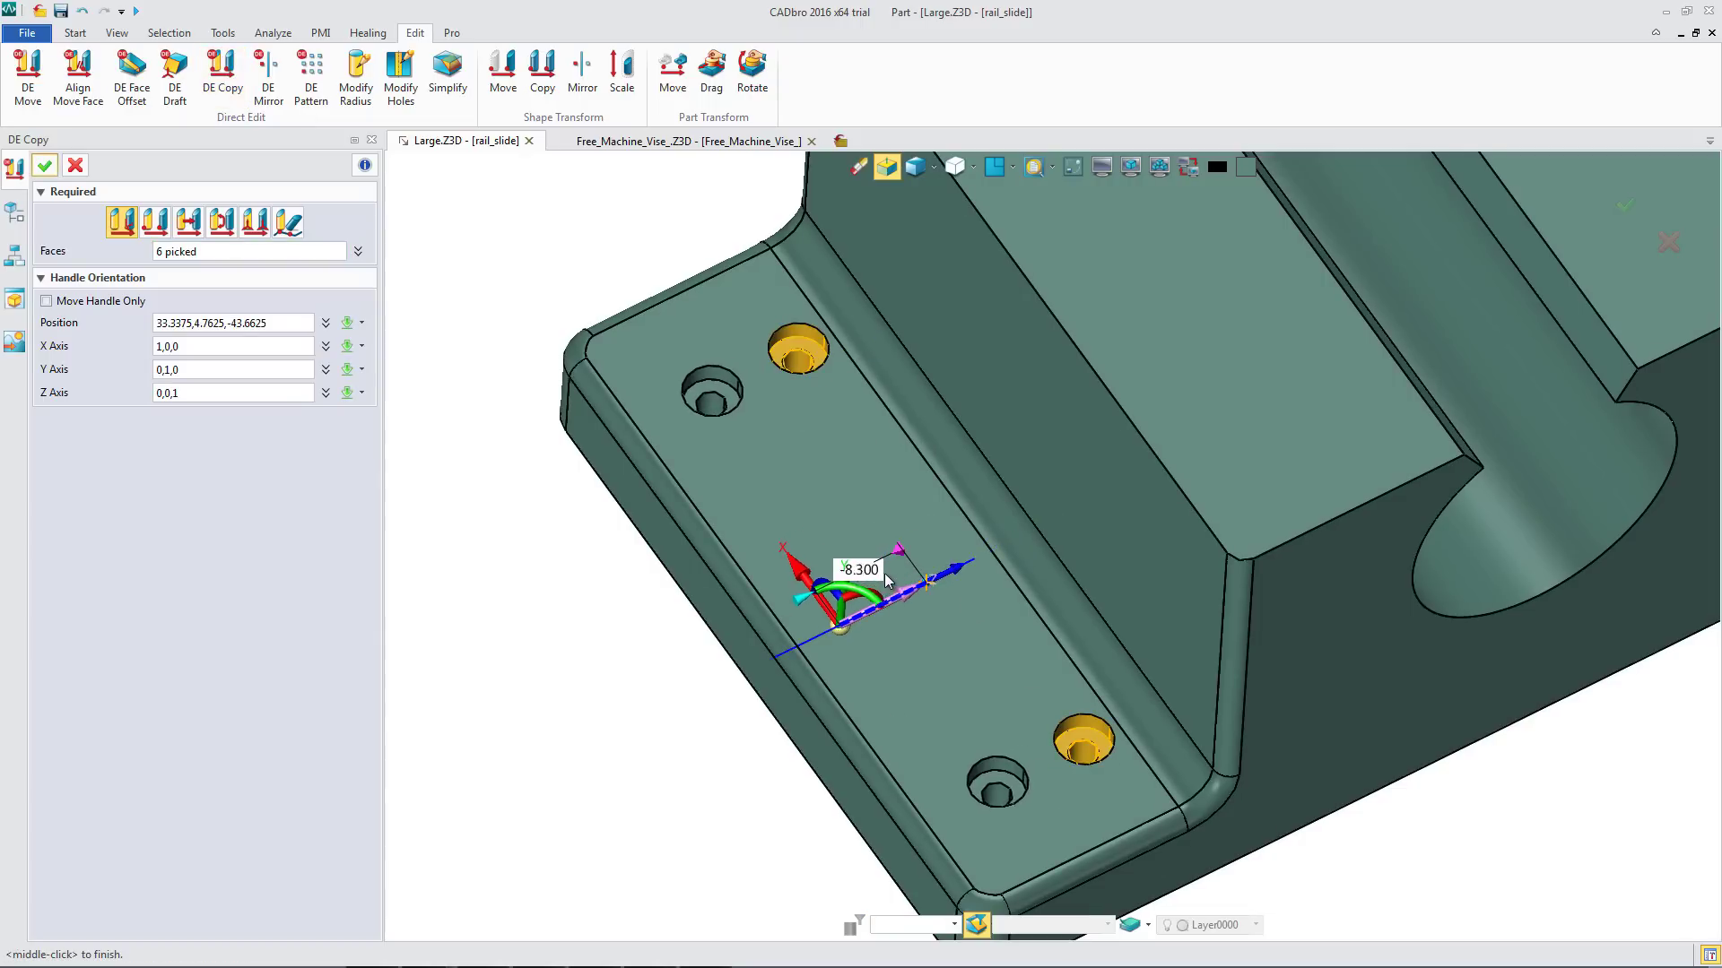
middle_click(487, 594)
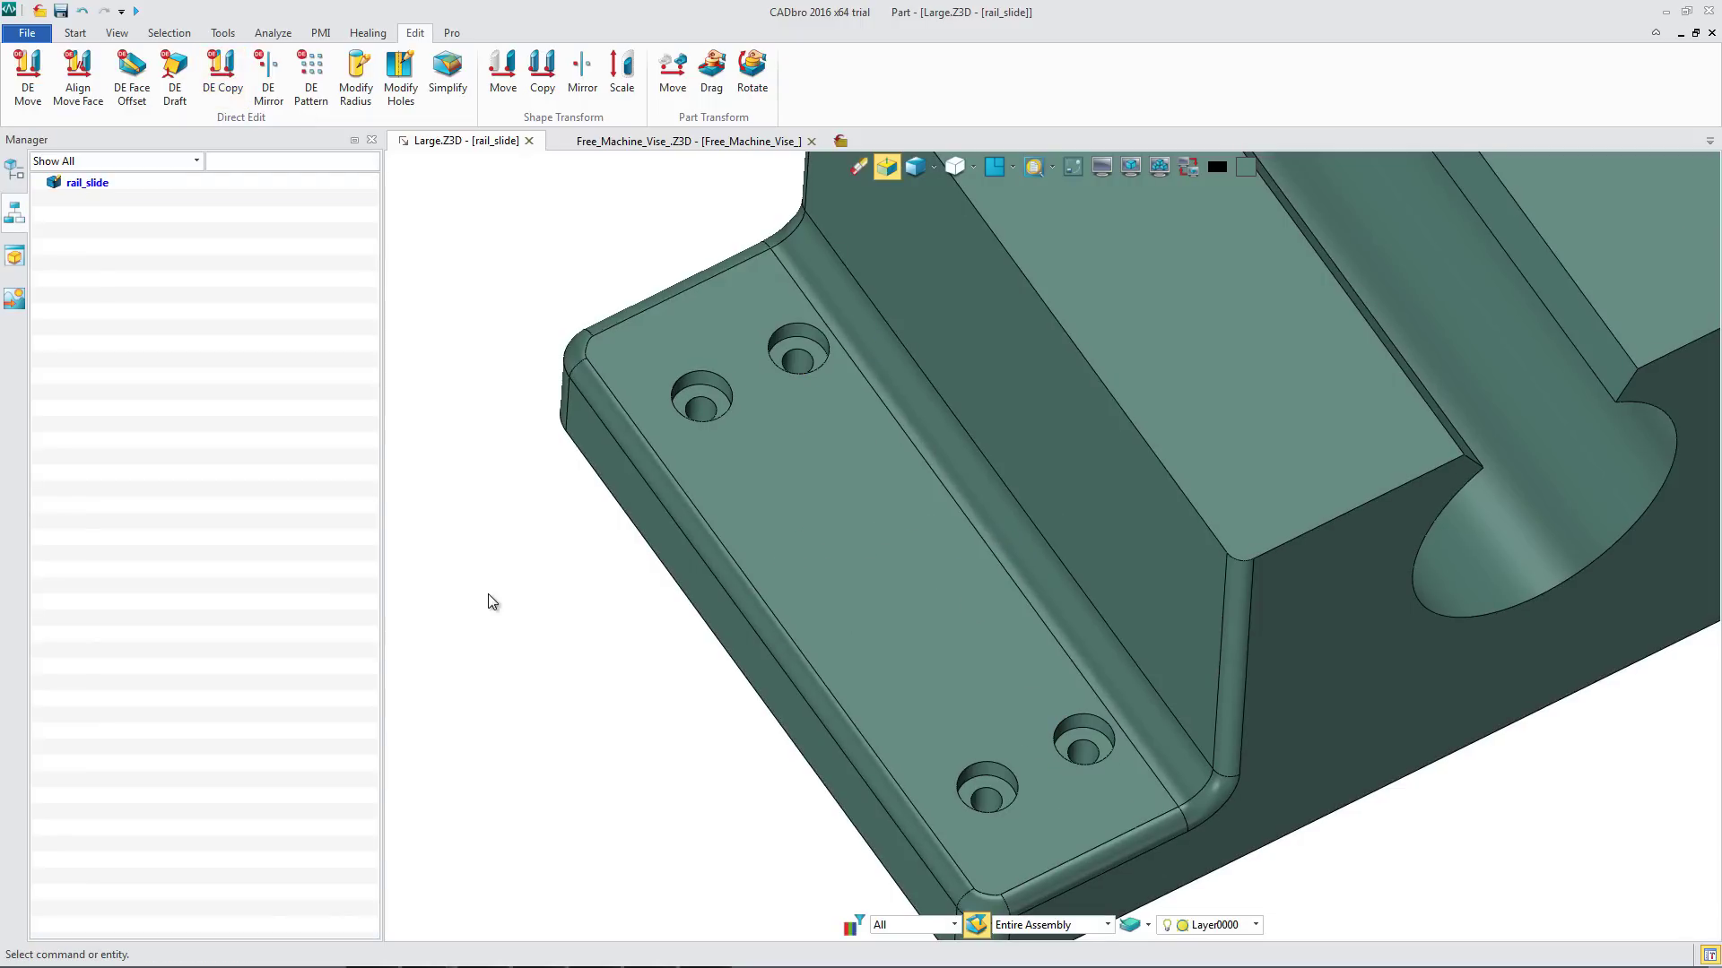
middle_click(486, 594)
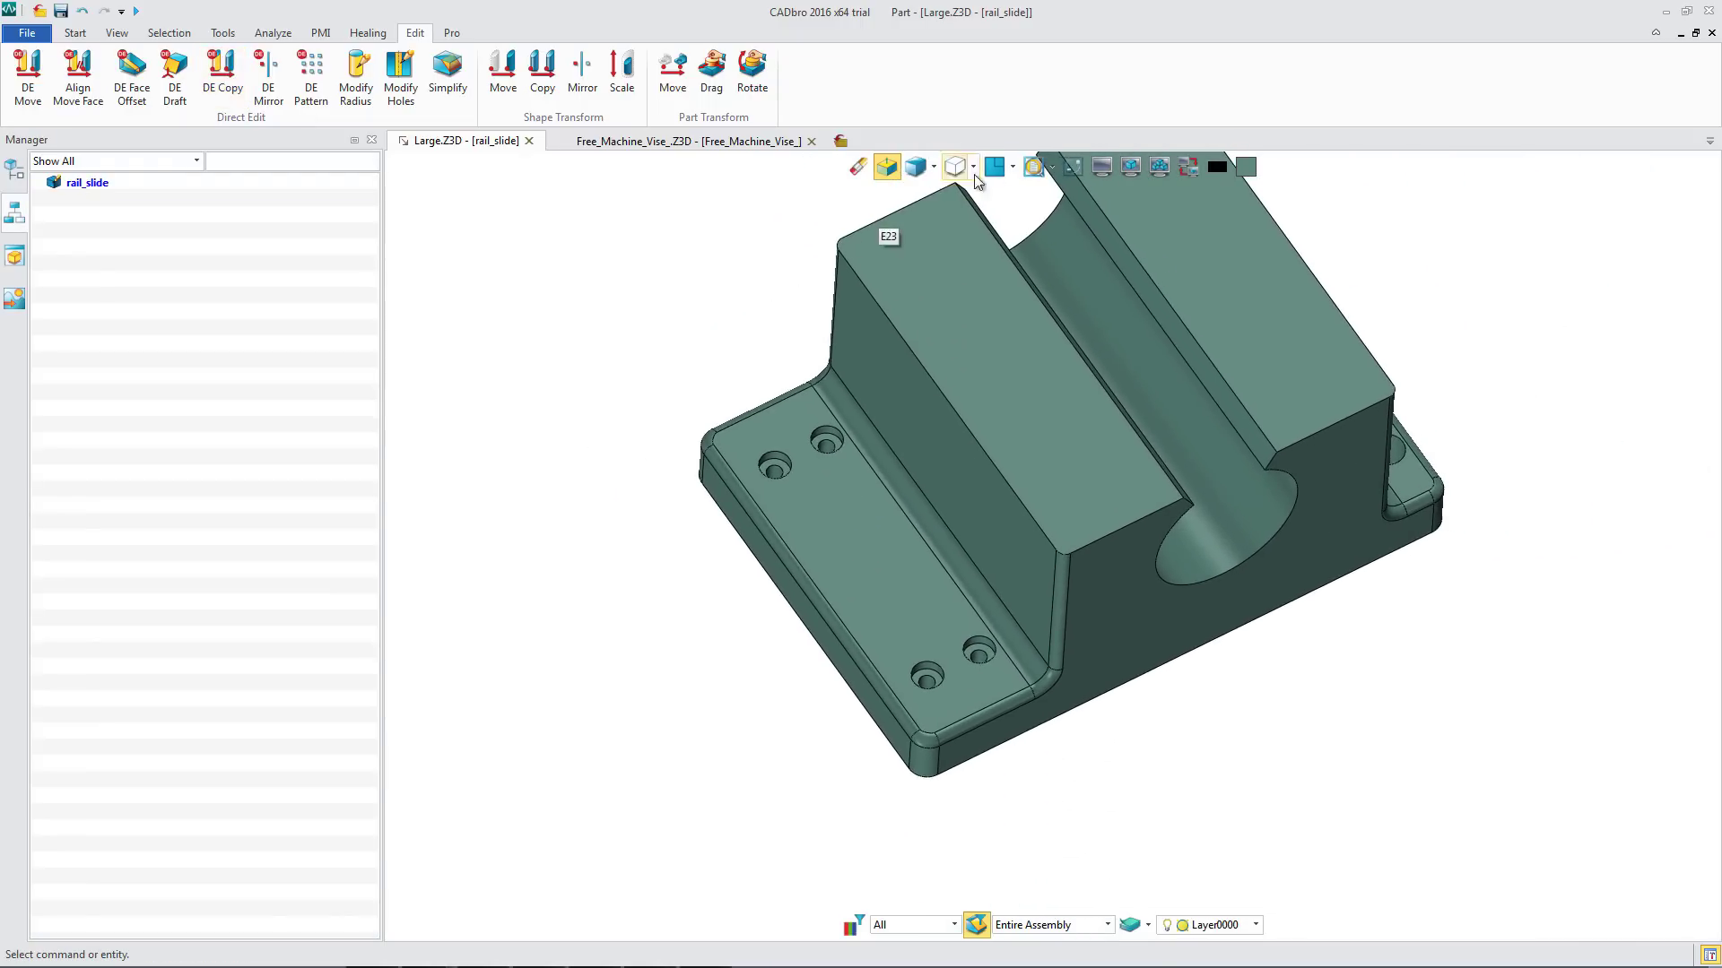
left_click(975, 172)
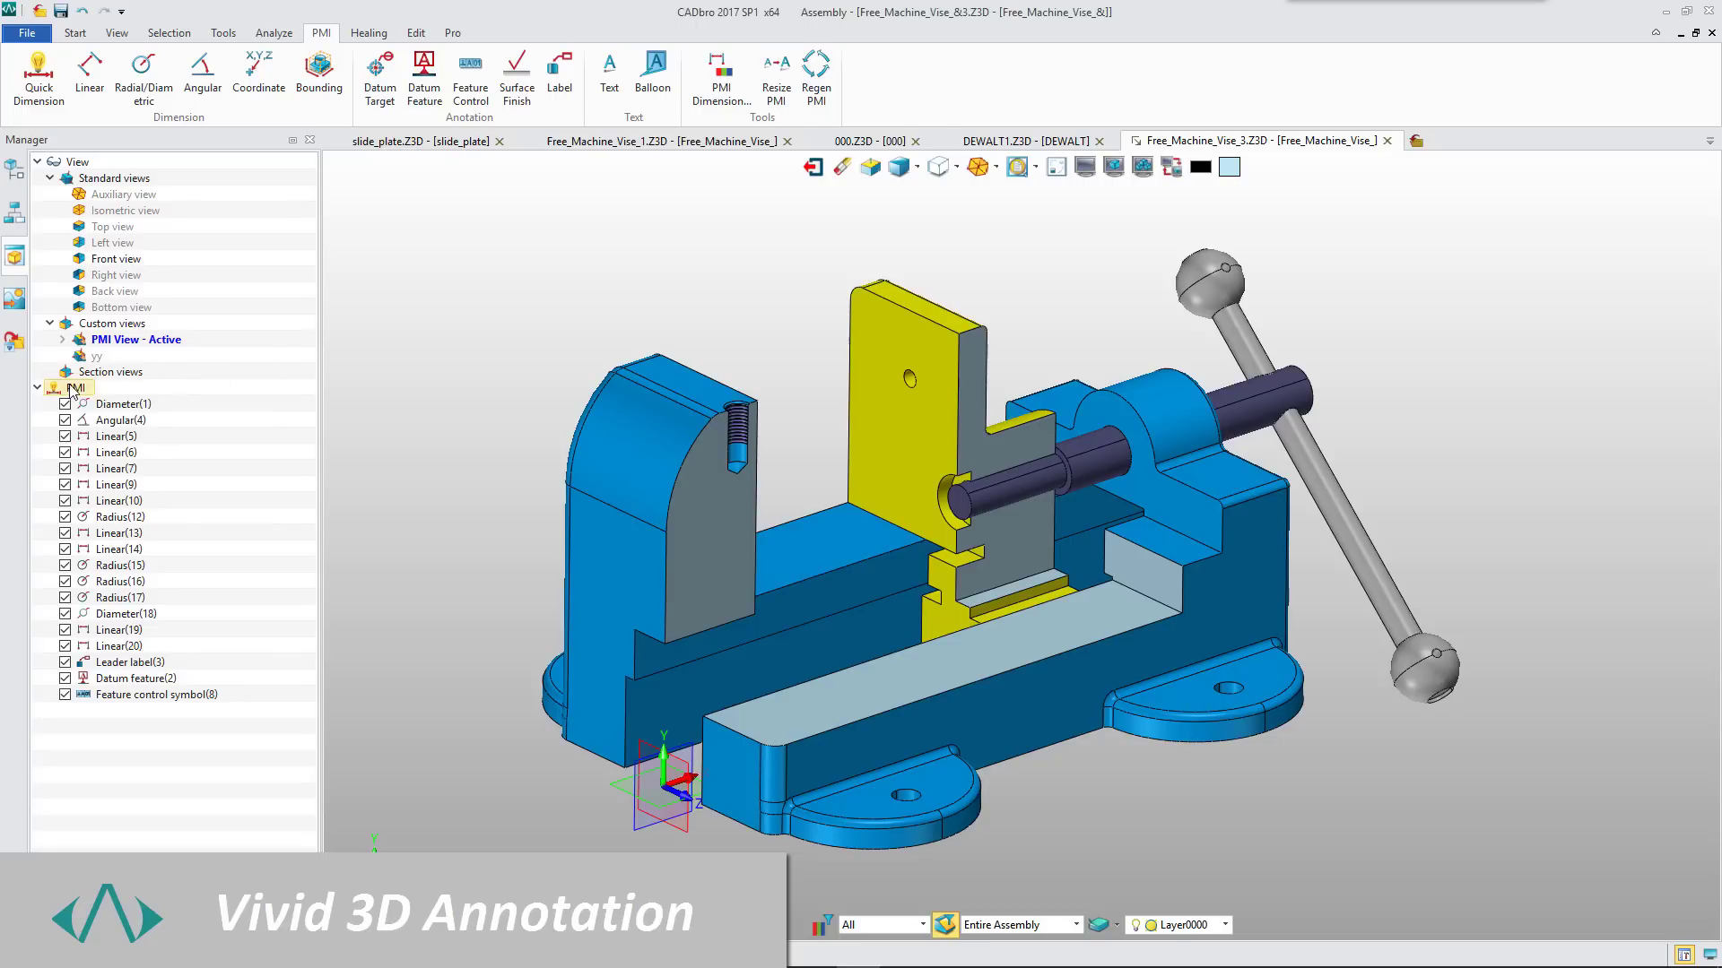
Give a vise dimension a +0.03/-0.01 tolerance and add a 'Take care this top face' balloon
double_click(72, 390)
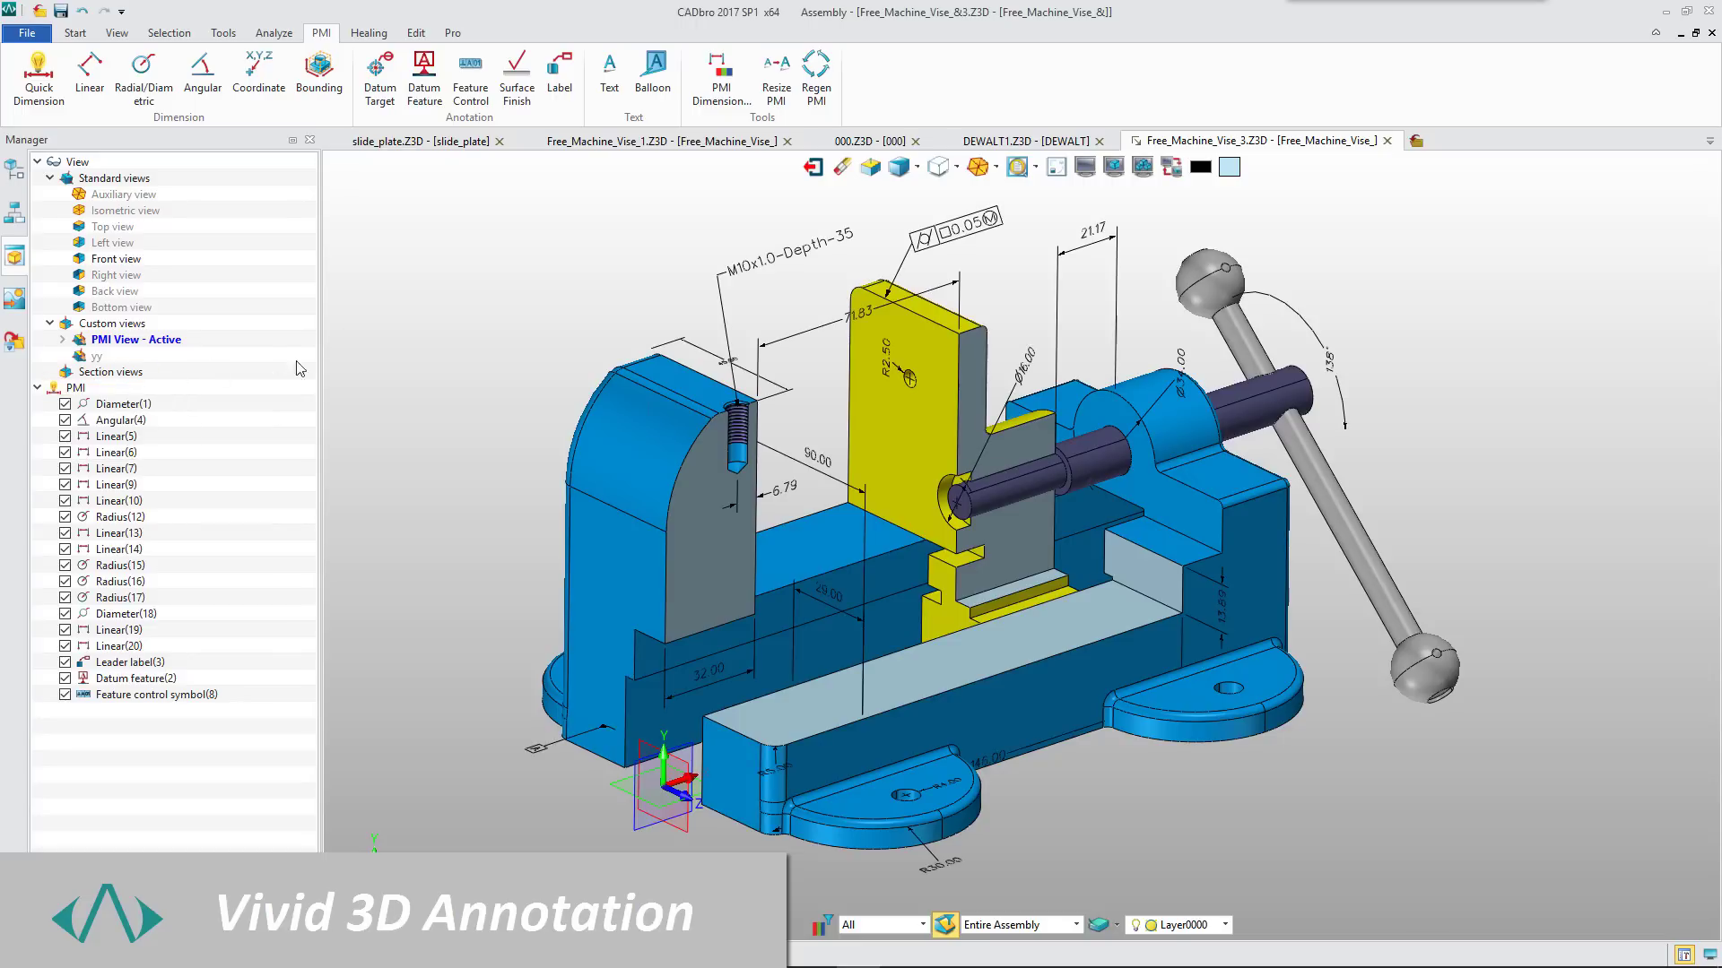
right_click(832, 599)
left_click(884, 615)
left_click(162, 281)
left_click(135, 358)
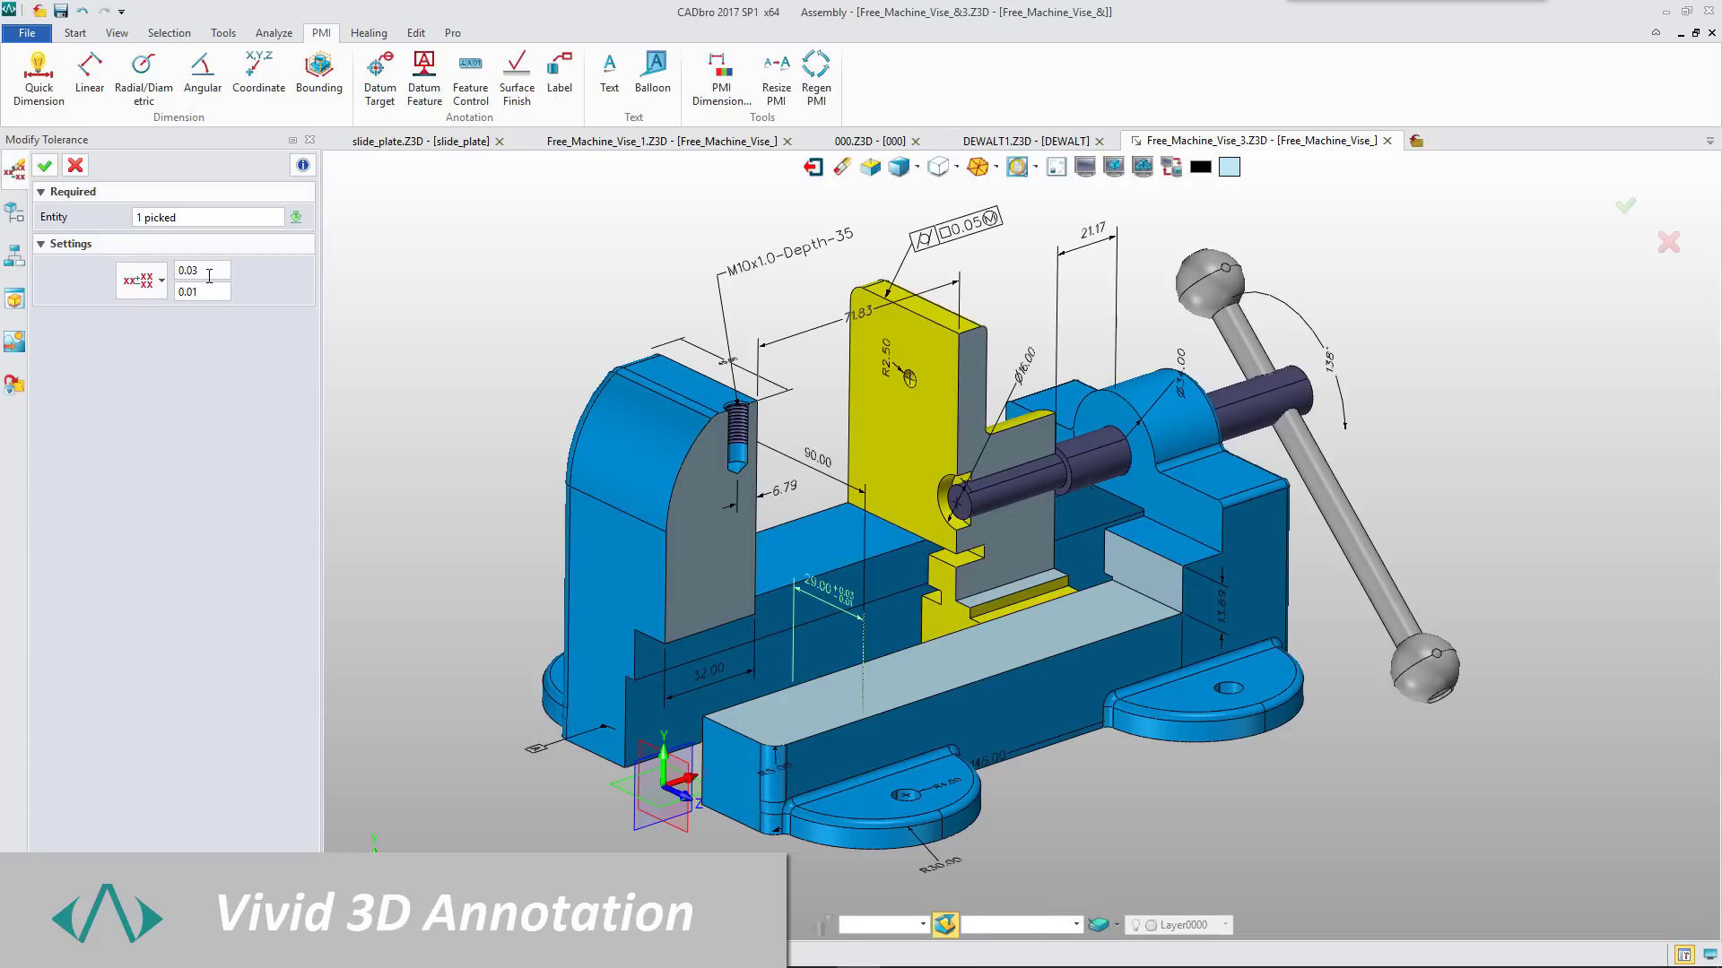
key("Return")
left_click(666, 106)
type("Take care this top face")
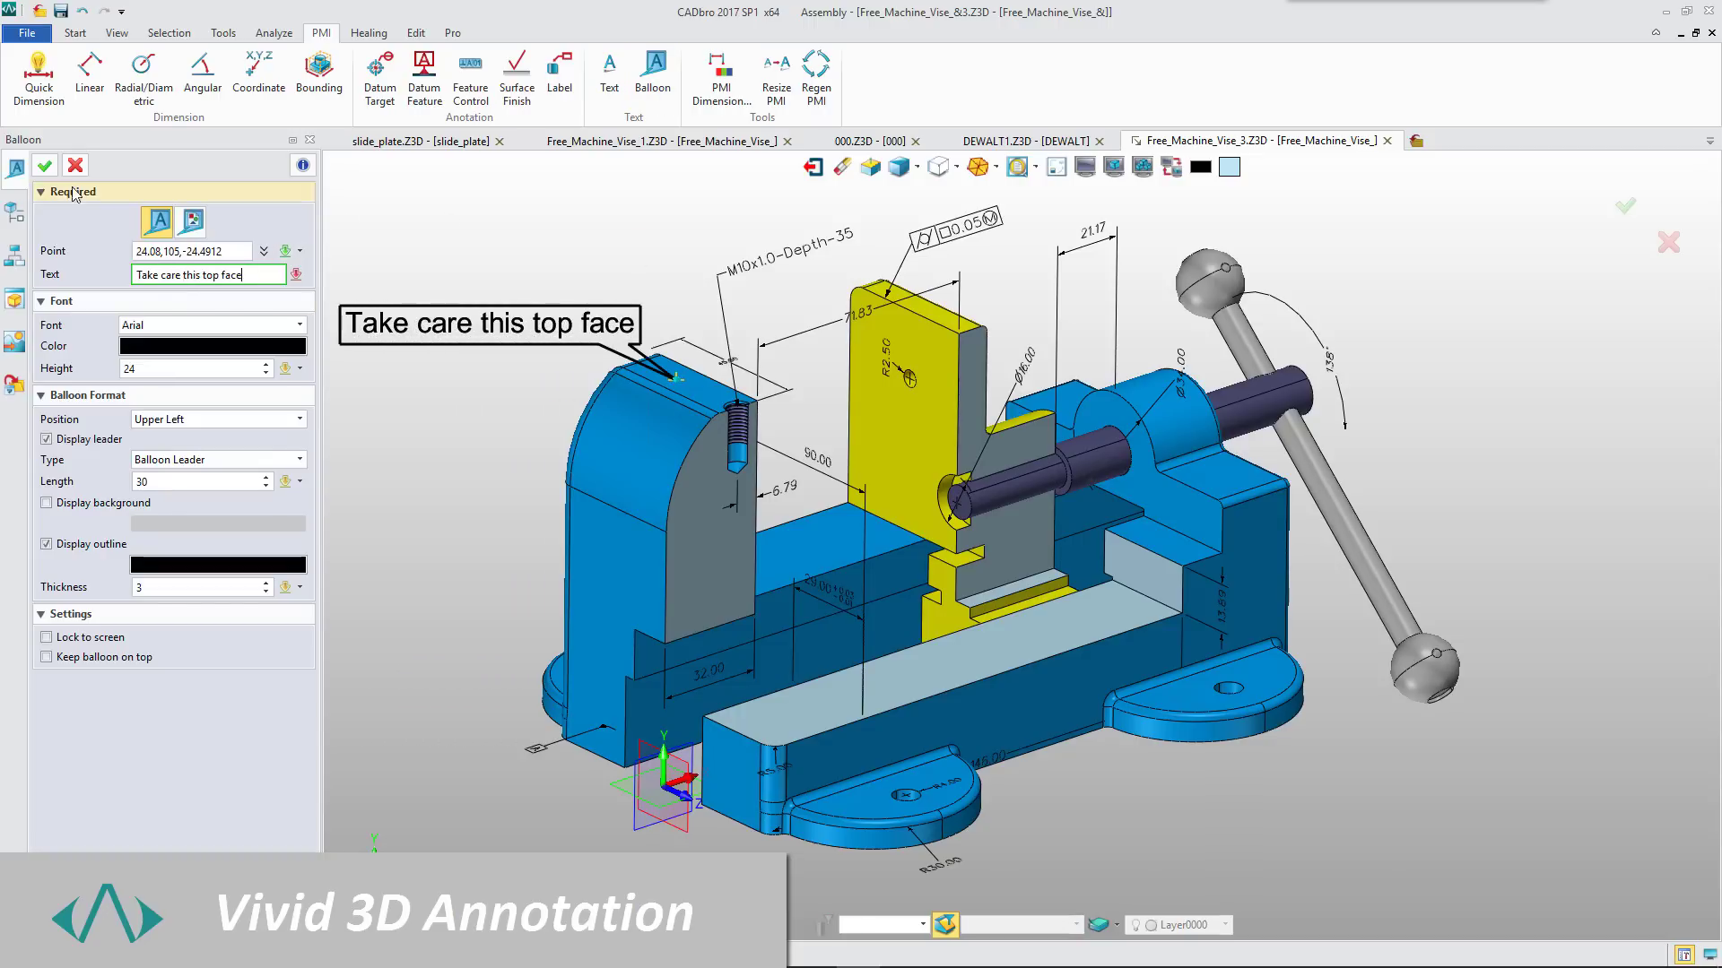
key("Return")
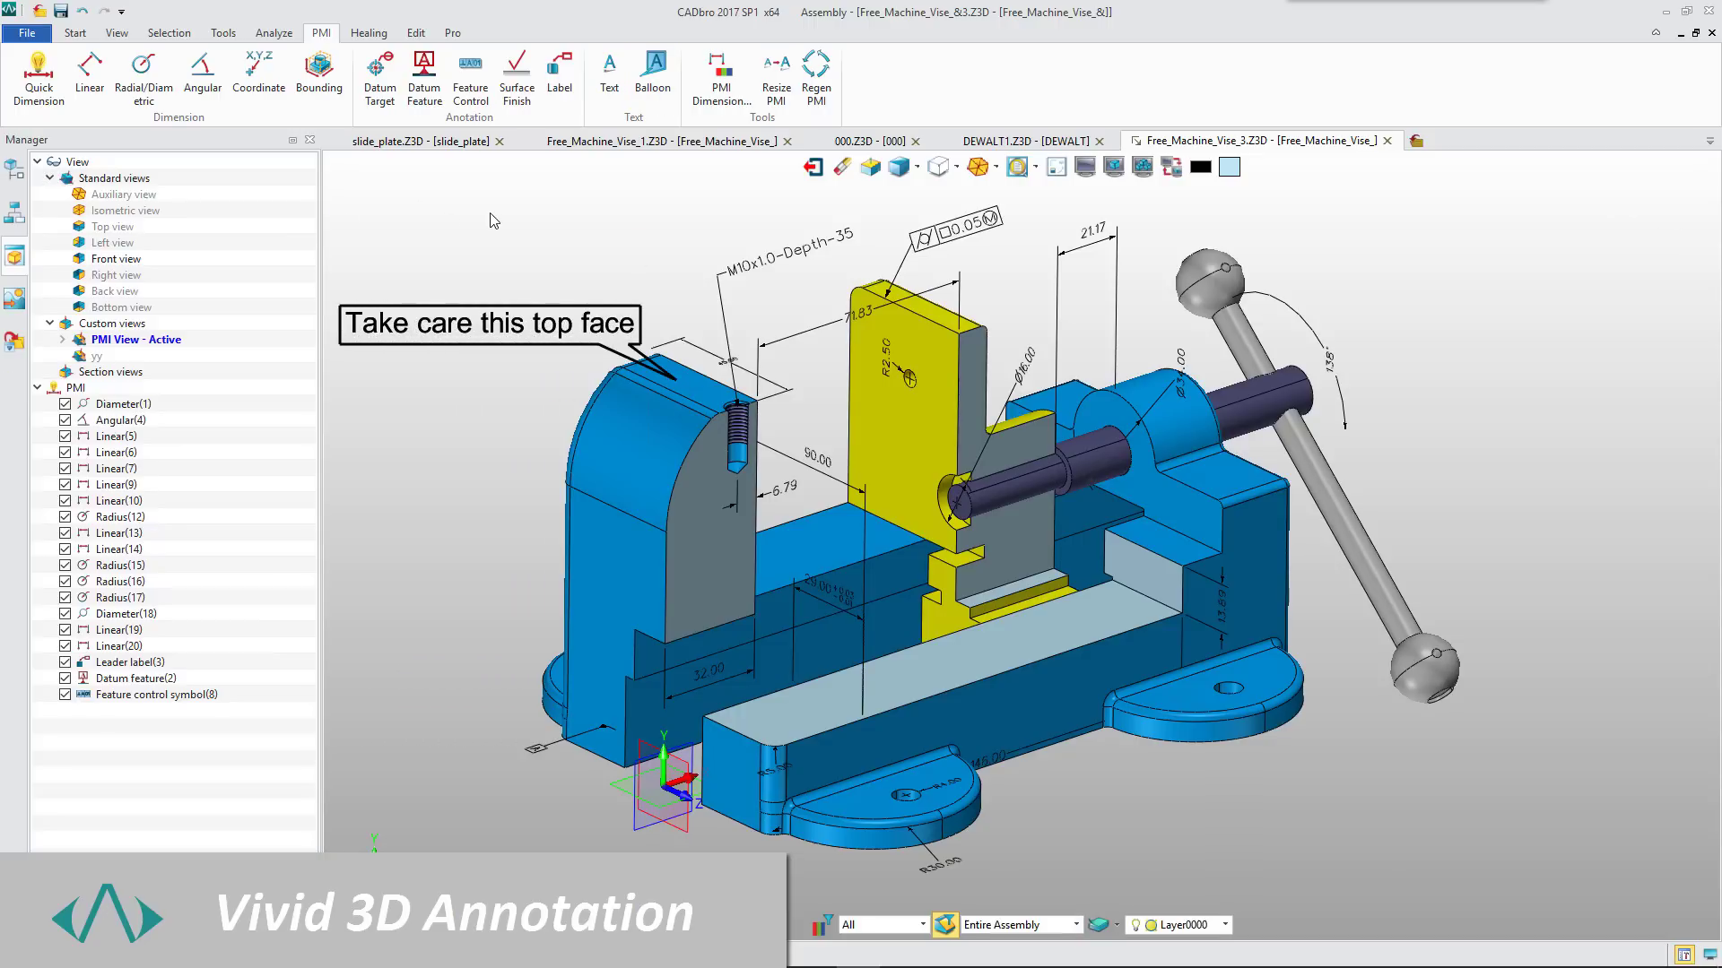
Copy a screenshot of the annotated vise to the clipboard and paste it into Excel
left_click(223, 33)
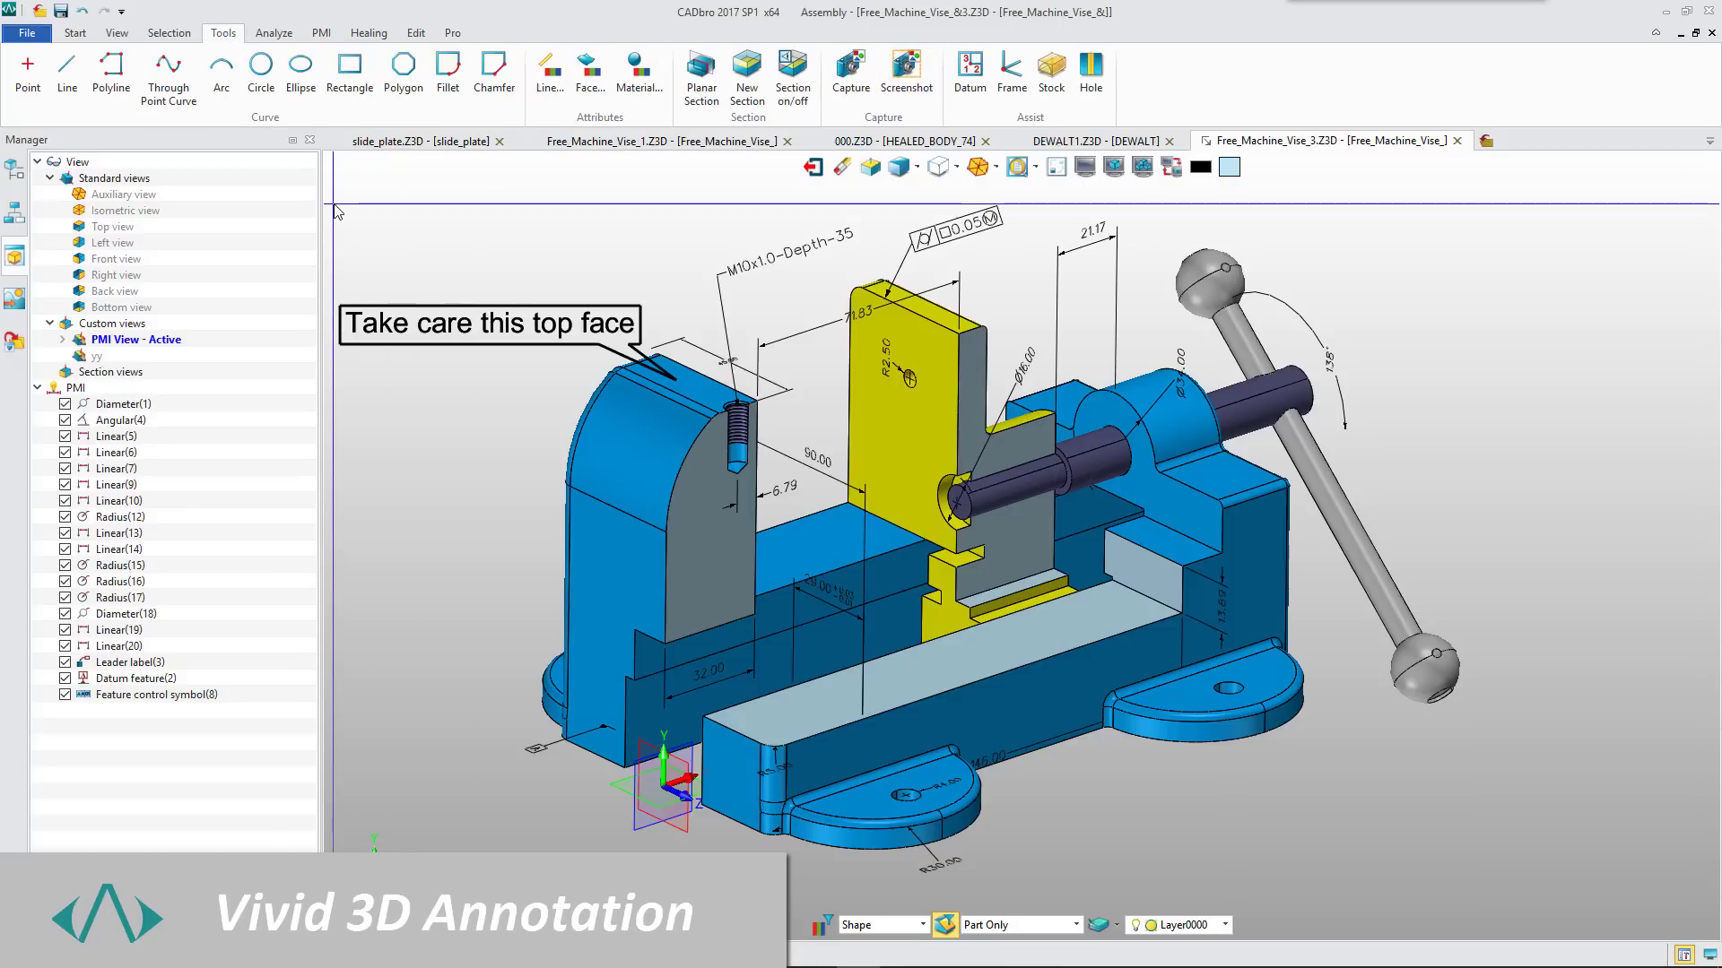
left_click(1466, 878)
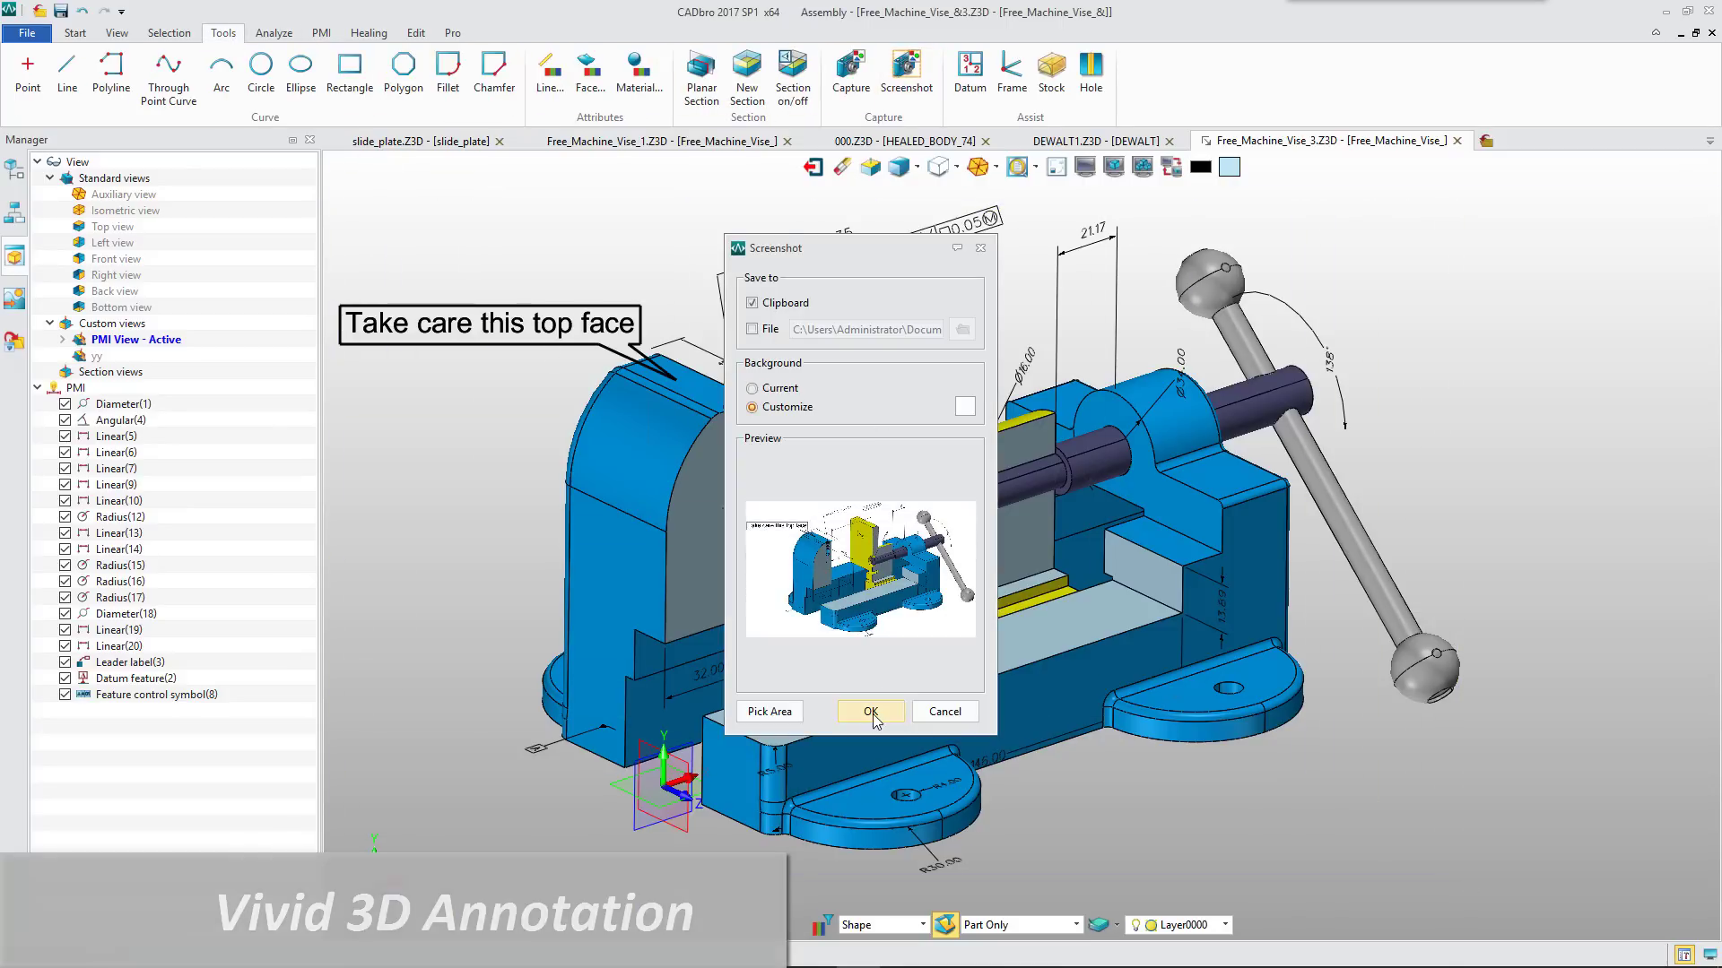
left_click(880, 712)
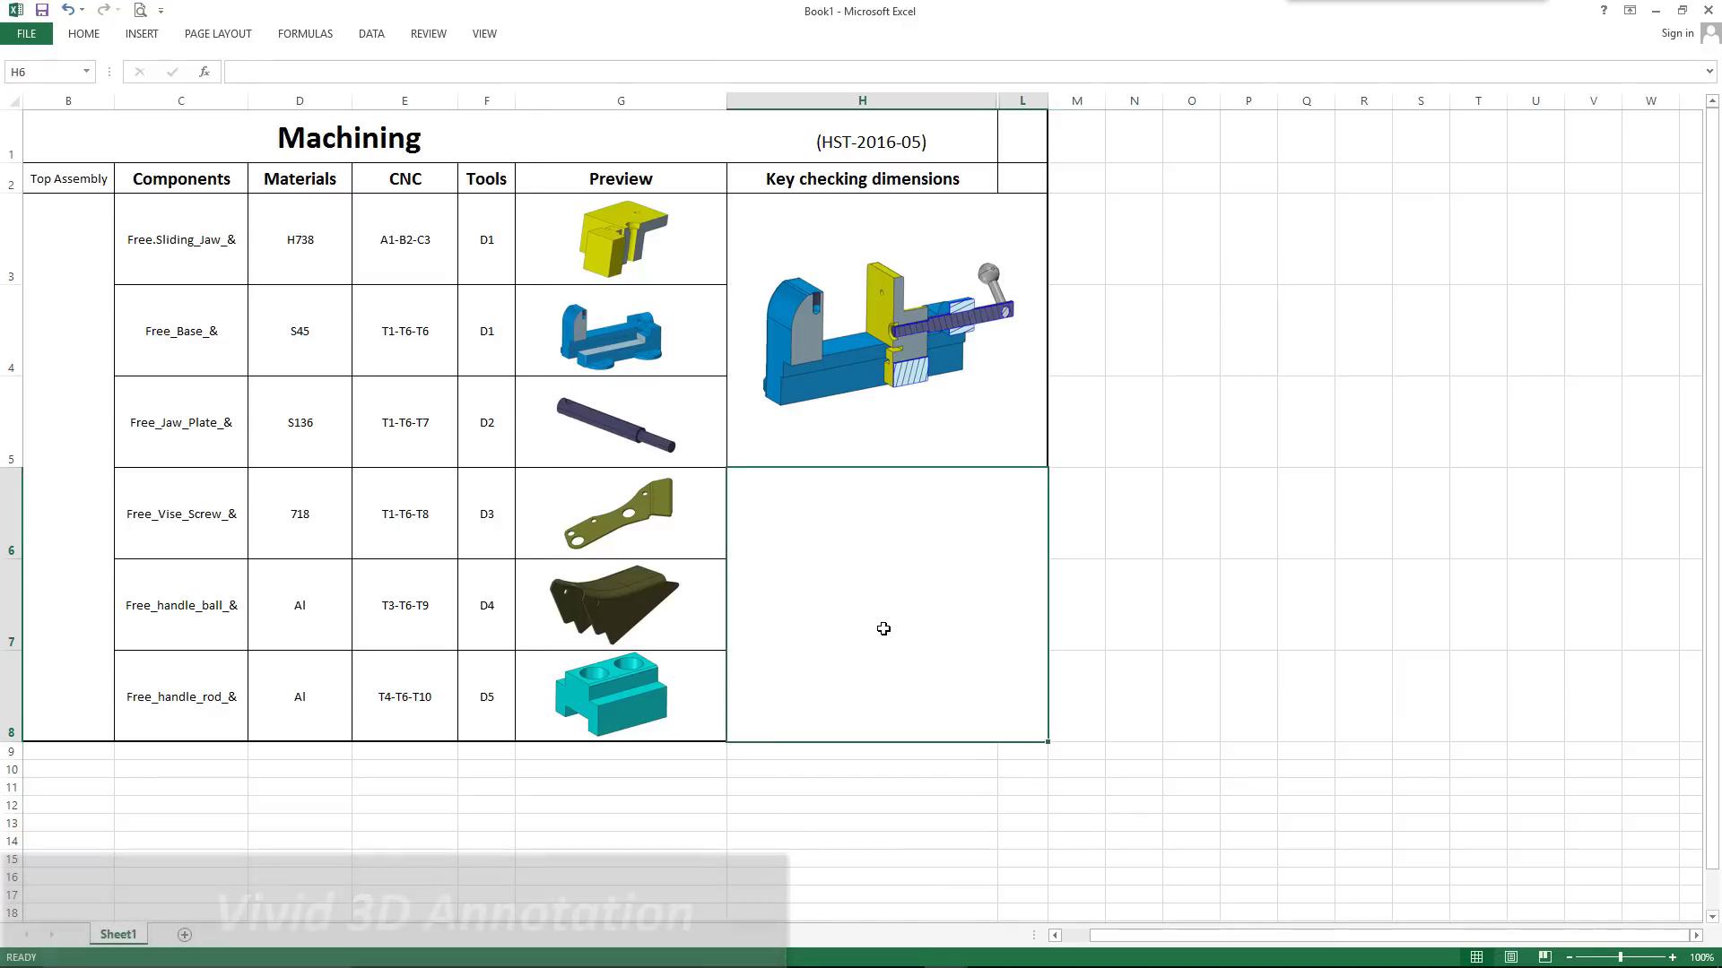
key("ctrl+v")
Multi-export the DEWALT drill to Parasolid, IGES, STEP, PDF and CATIA V5 Part files
left_click(1163, 777)
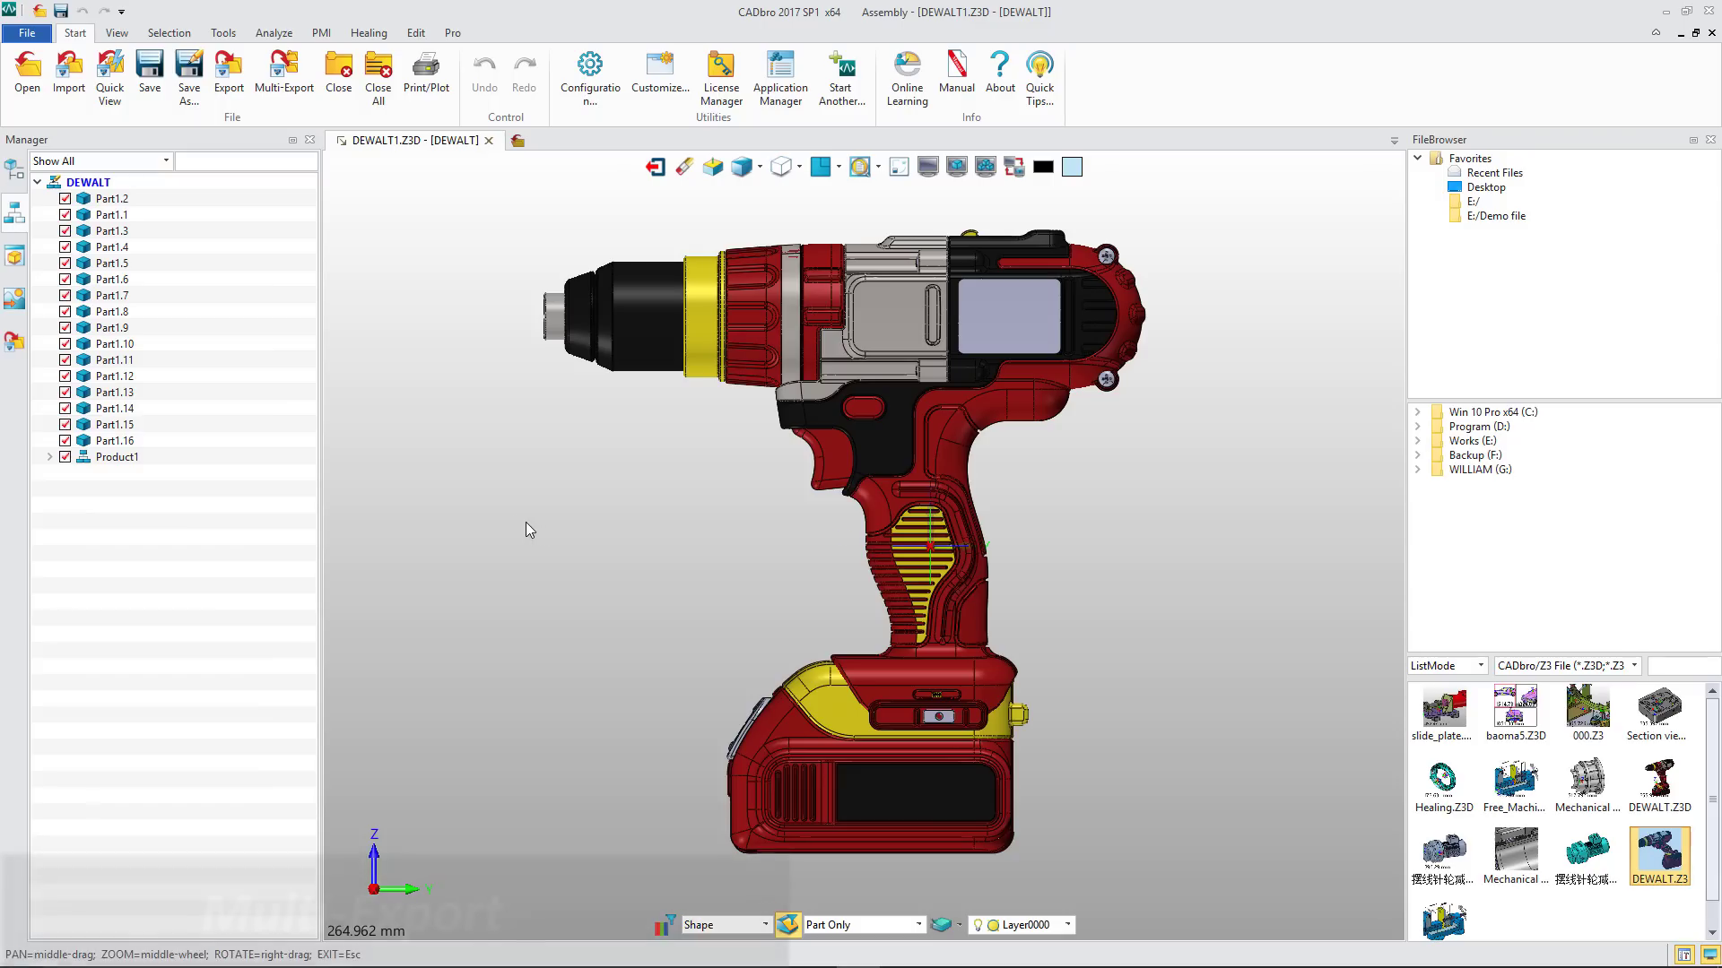
middle_click_drag(1376, 594, 1347, 607)
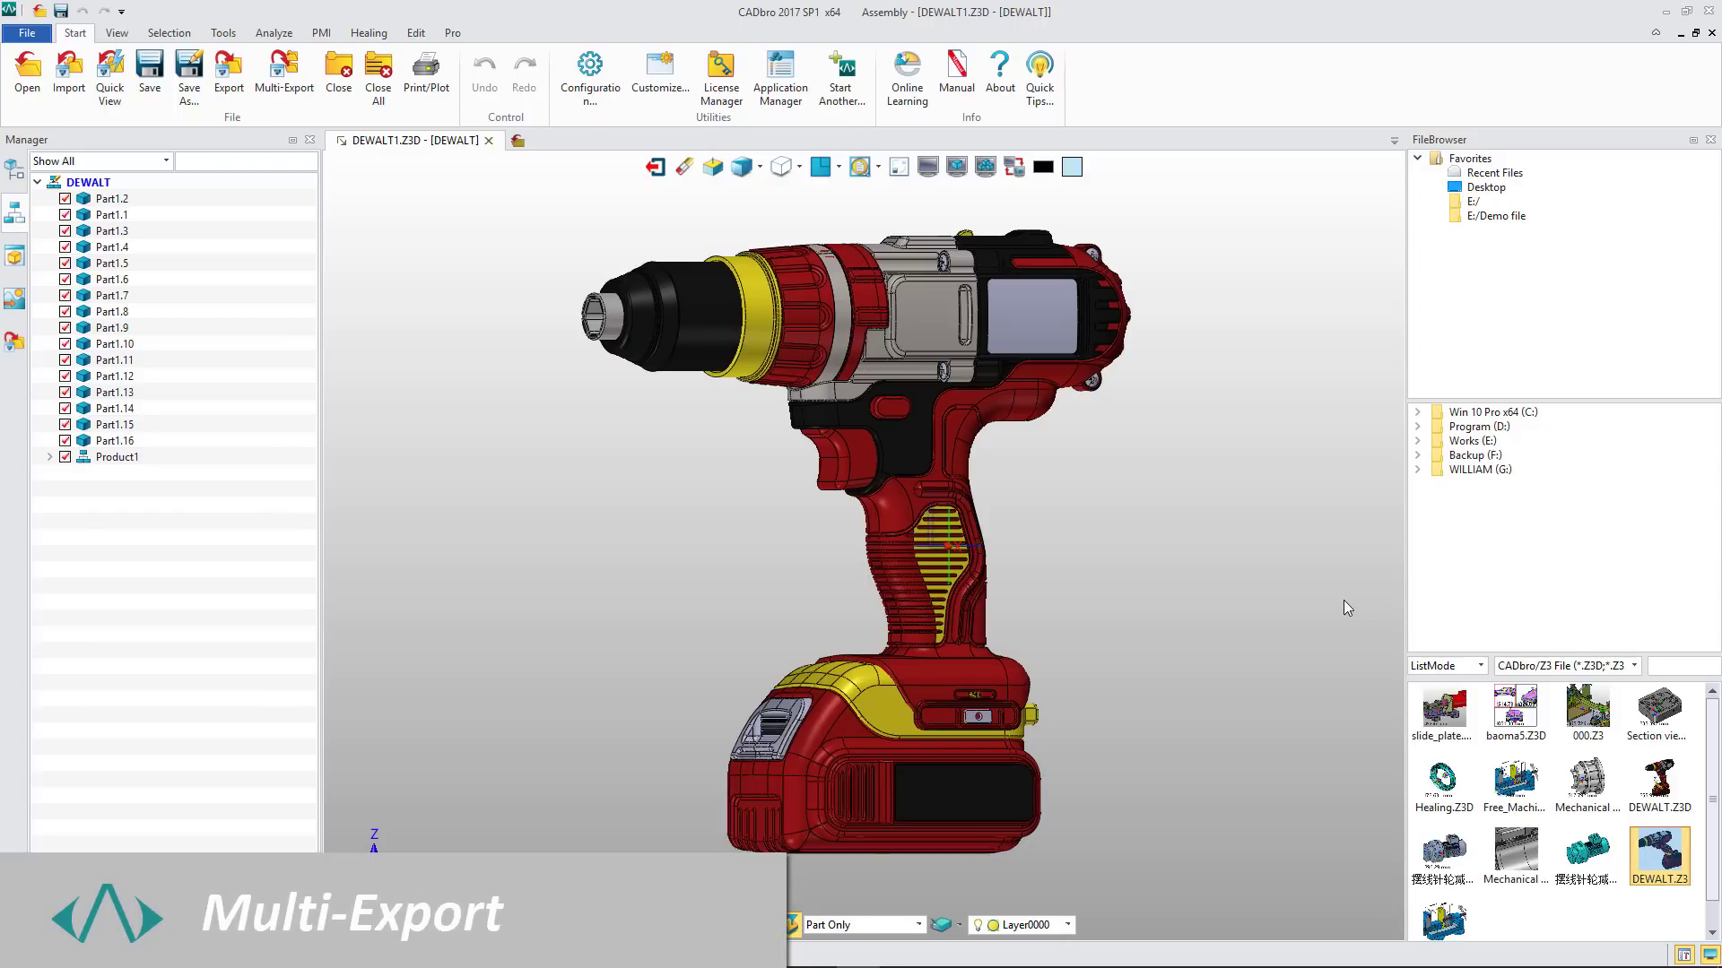
left_click(280, 87)
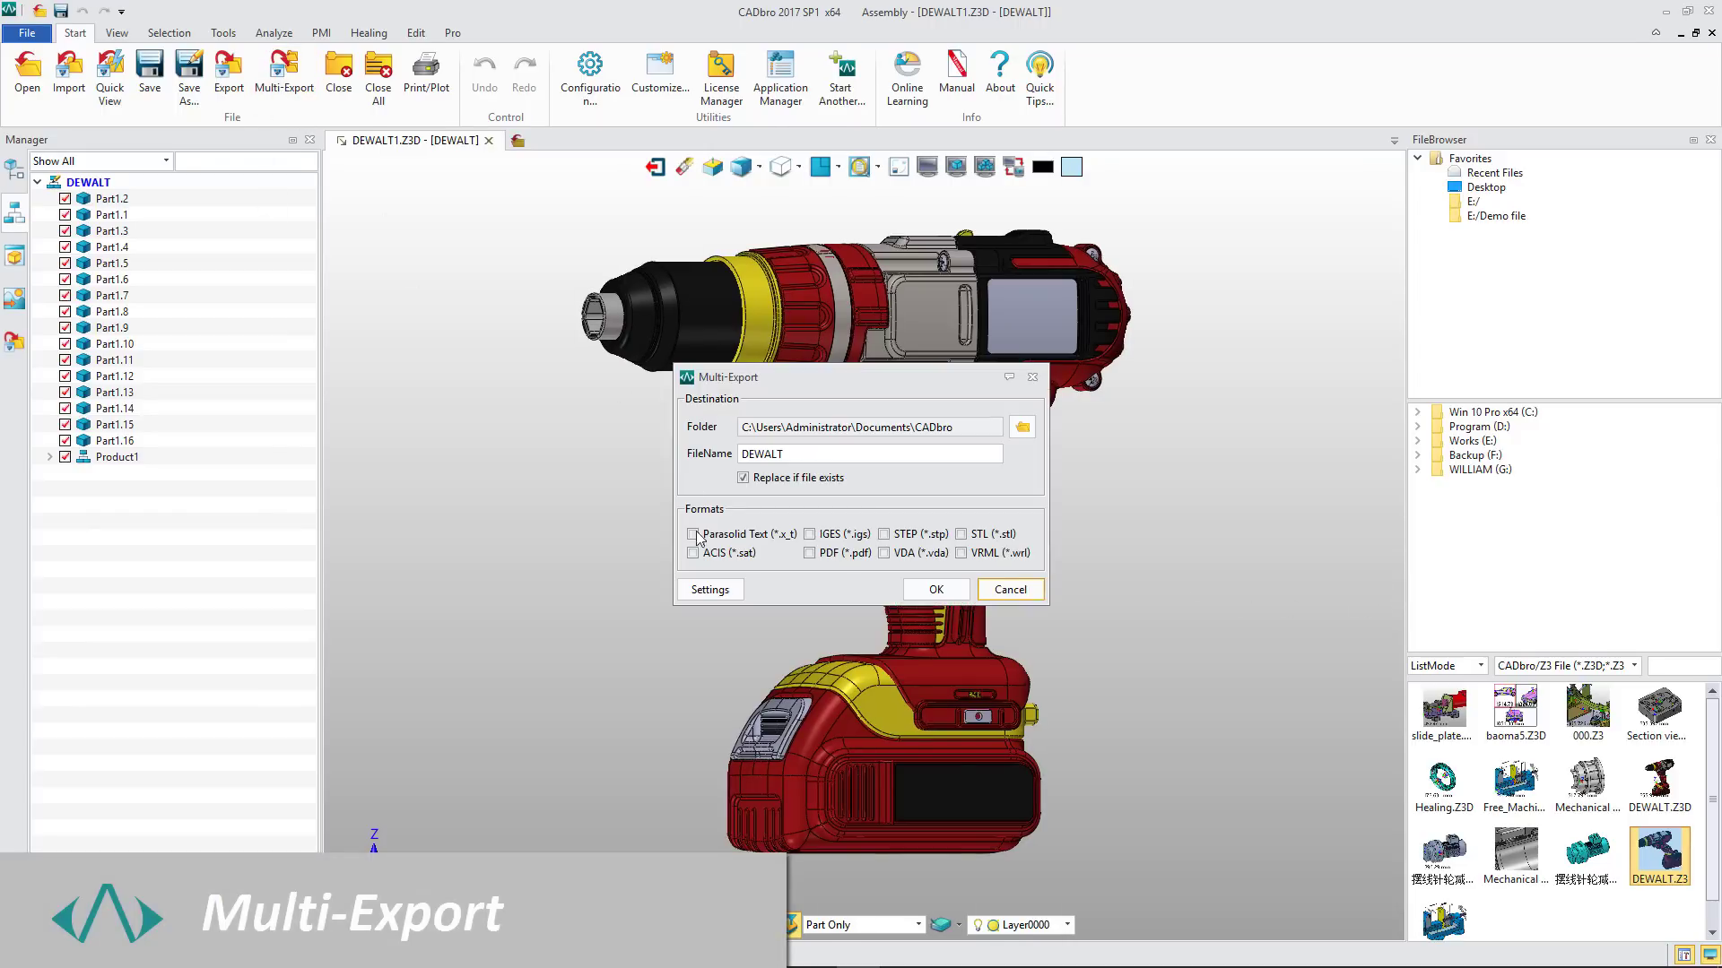
left_click(711, 588)
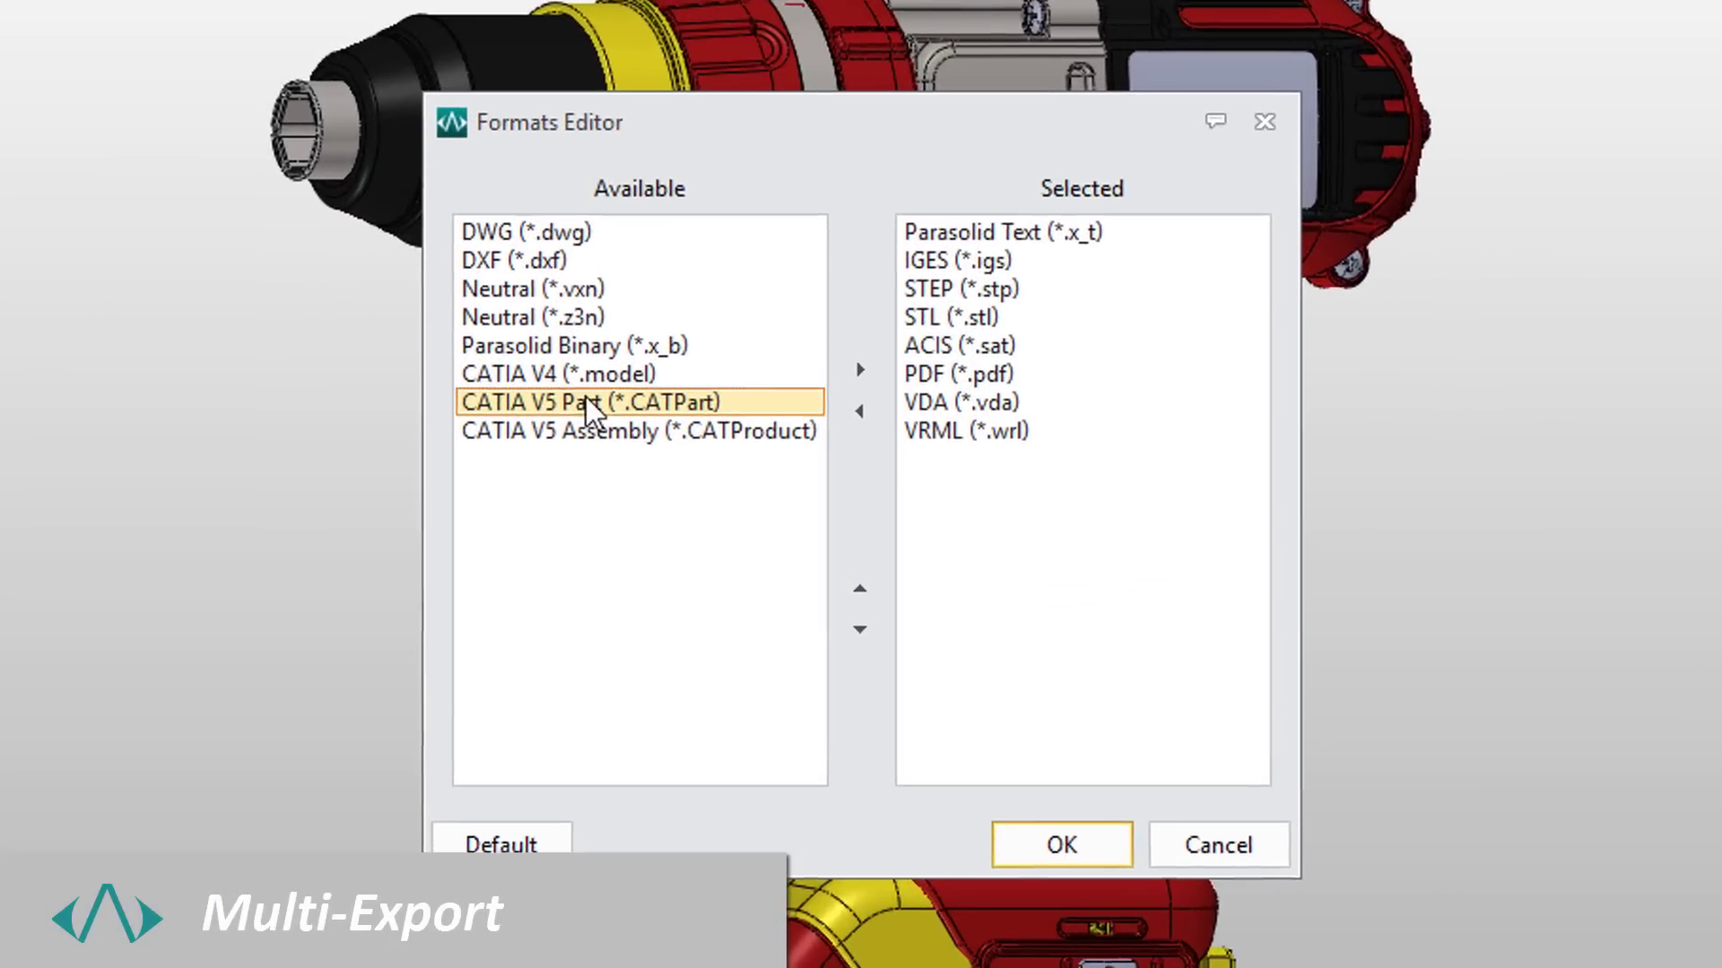
double_click(585, 402)
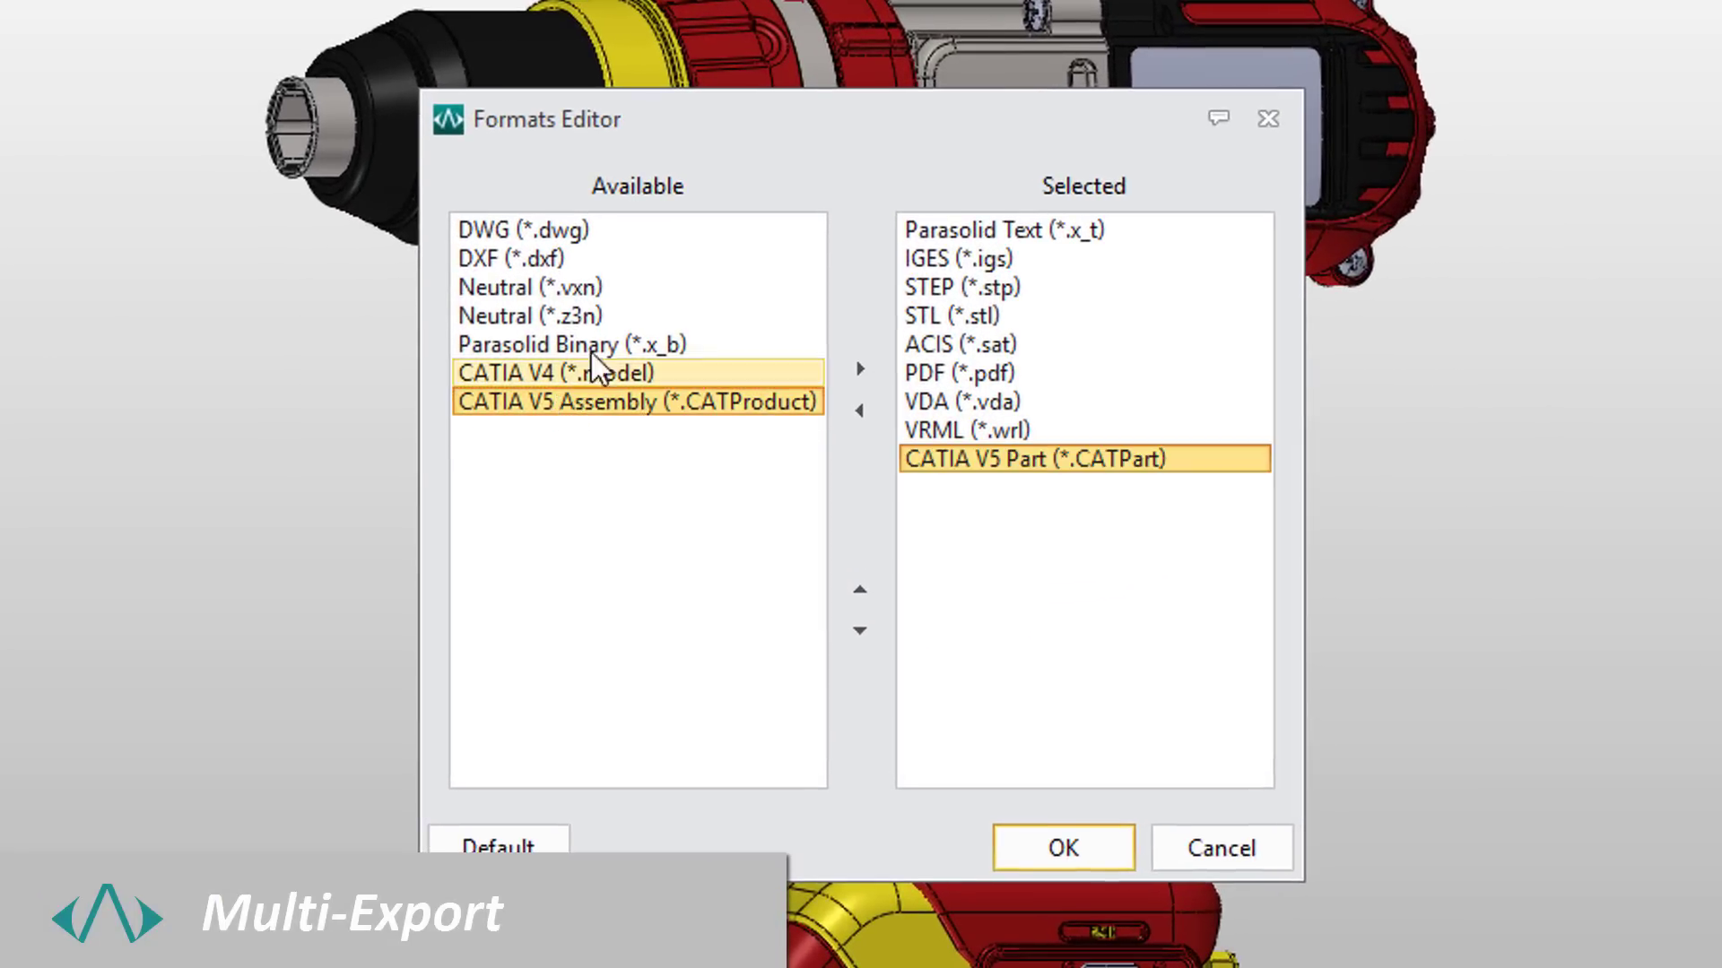
double_click(530, 232)
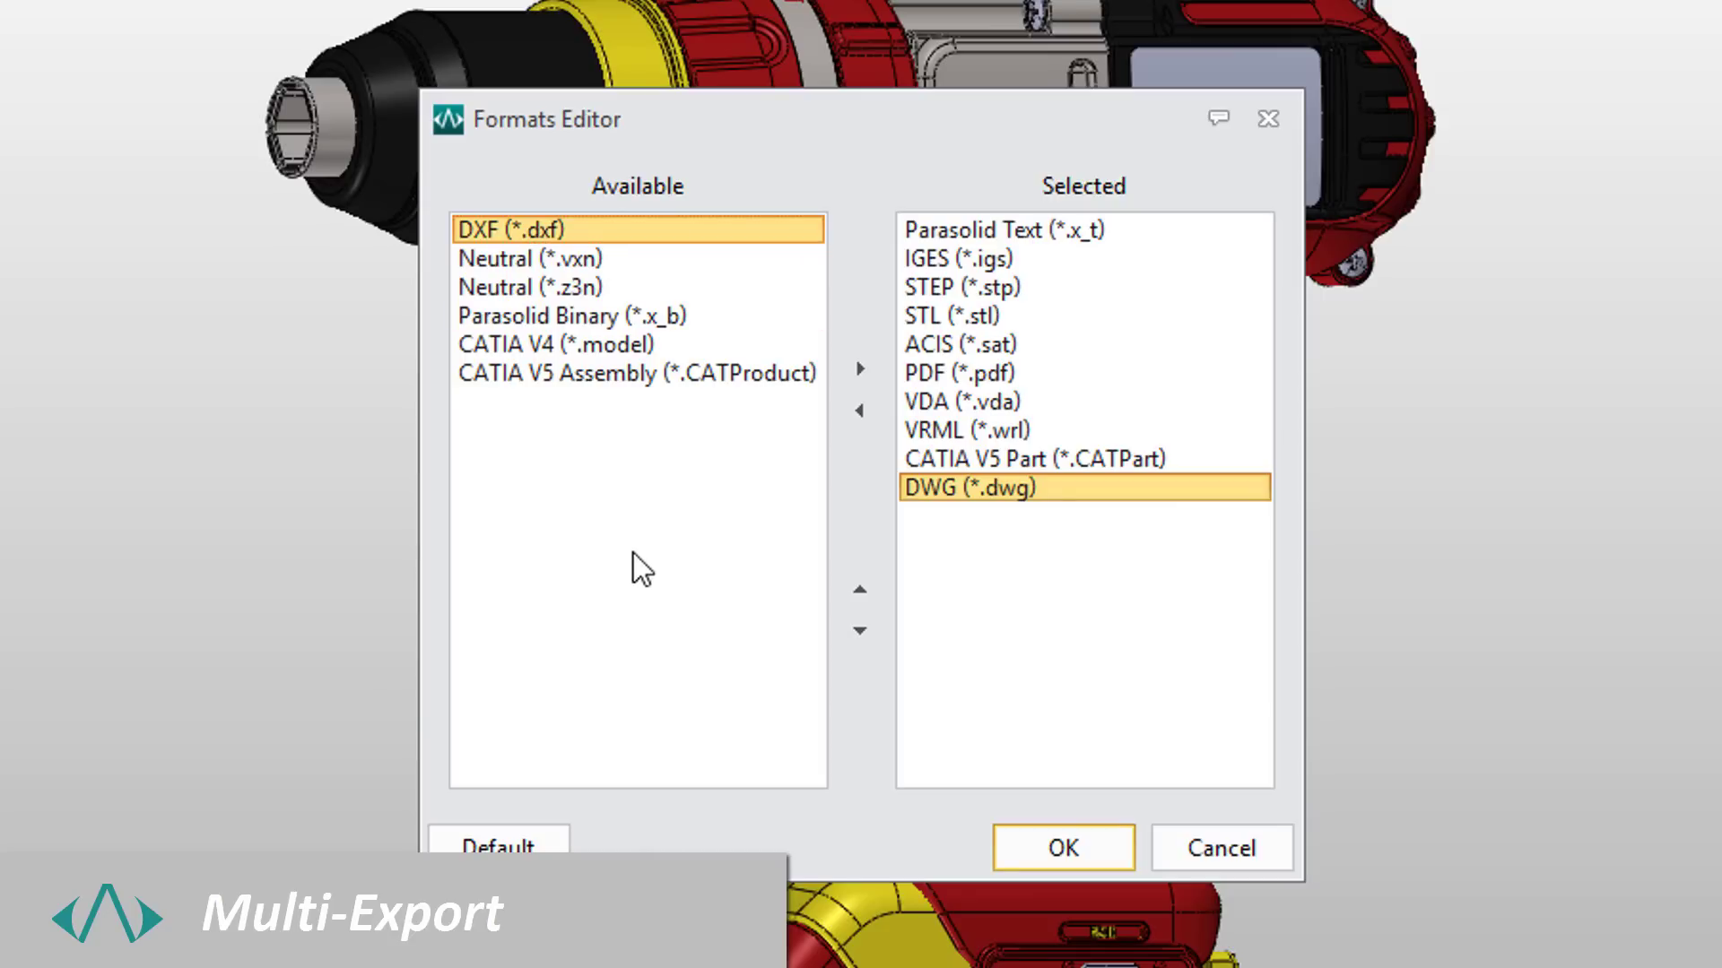
left_click(1055, 852)
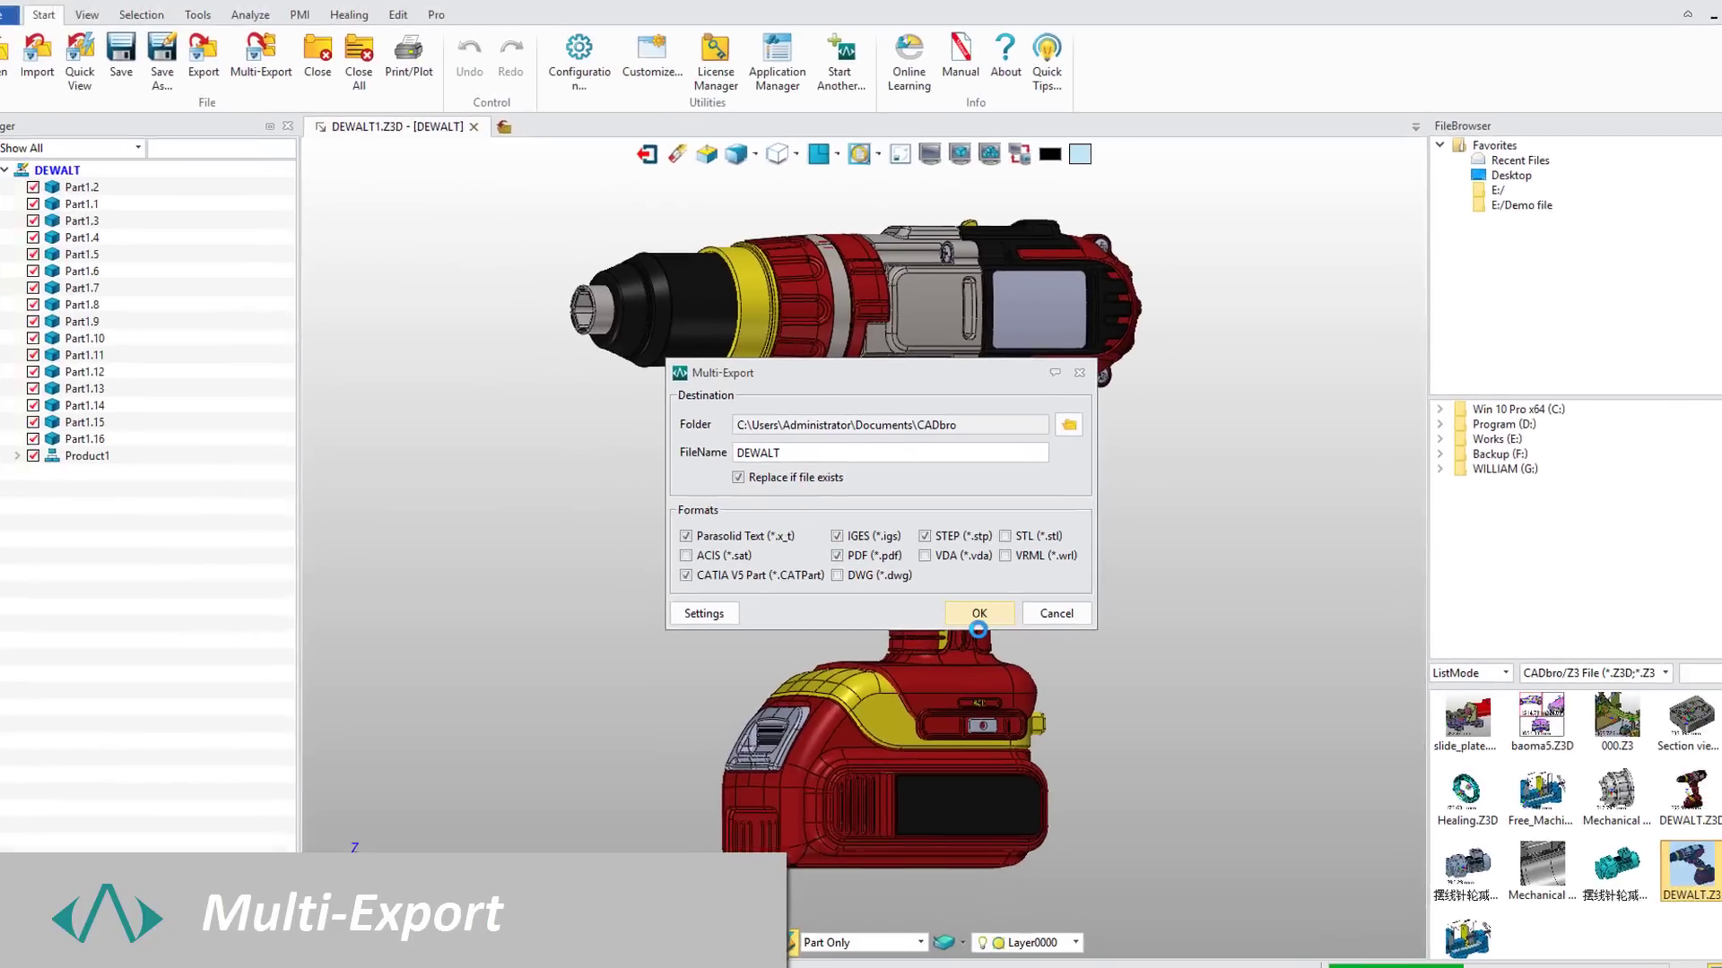
left_click(973, 621)
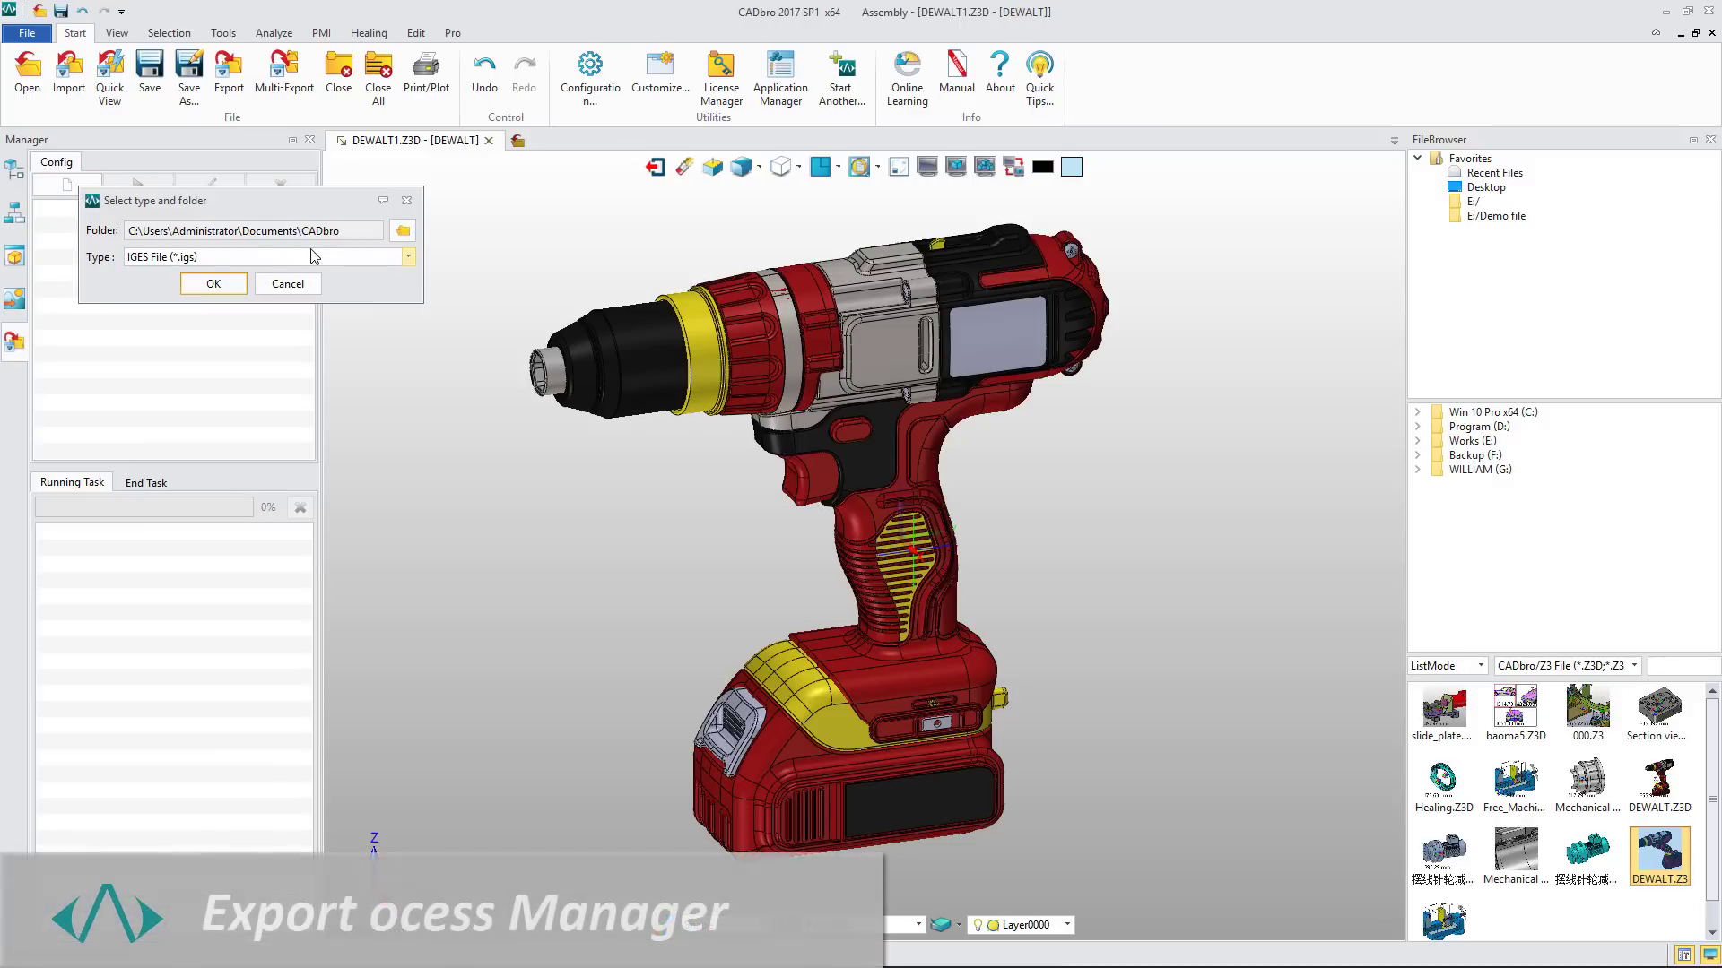
Save an IGES export configuration with D:\ as the output folder
left_click(402, 230)
left_click(876, 610)
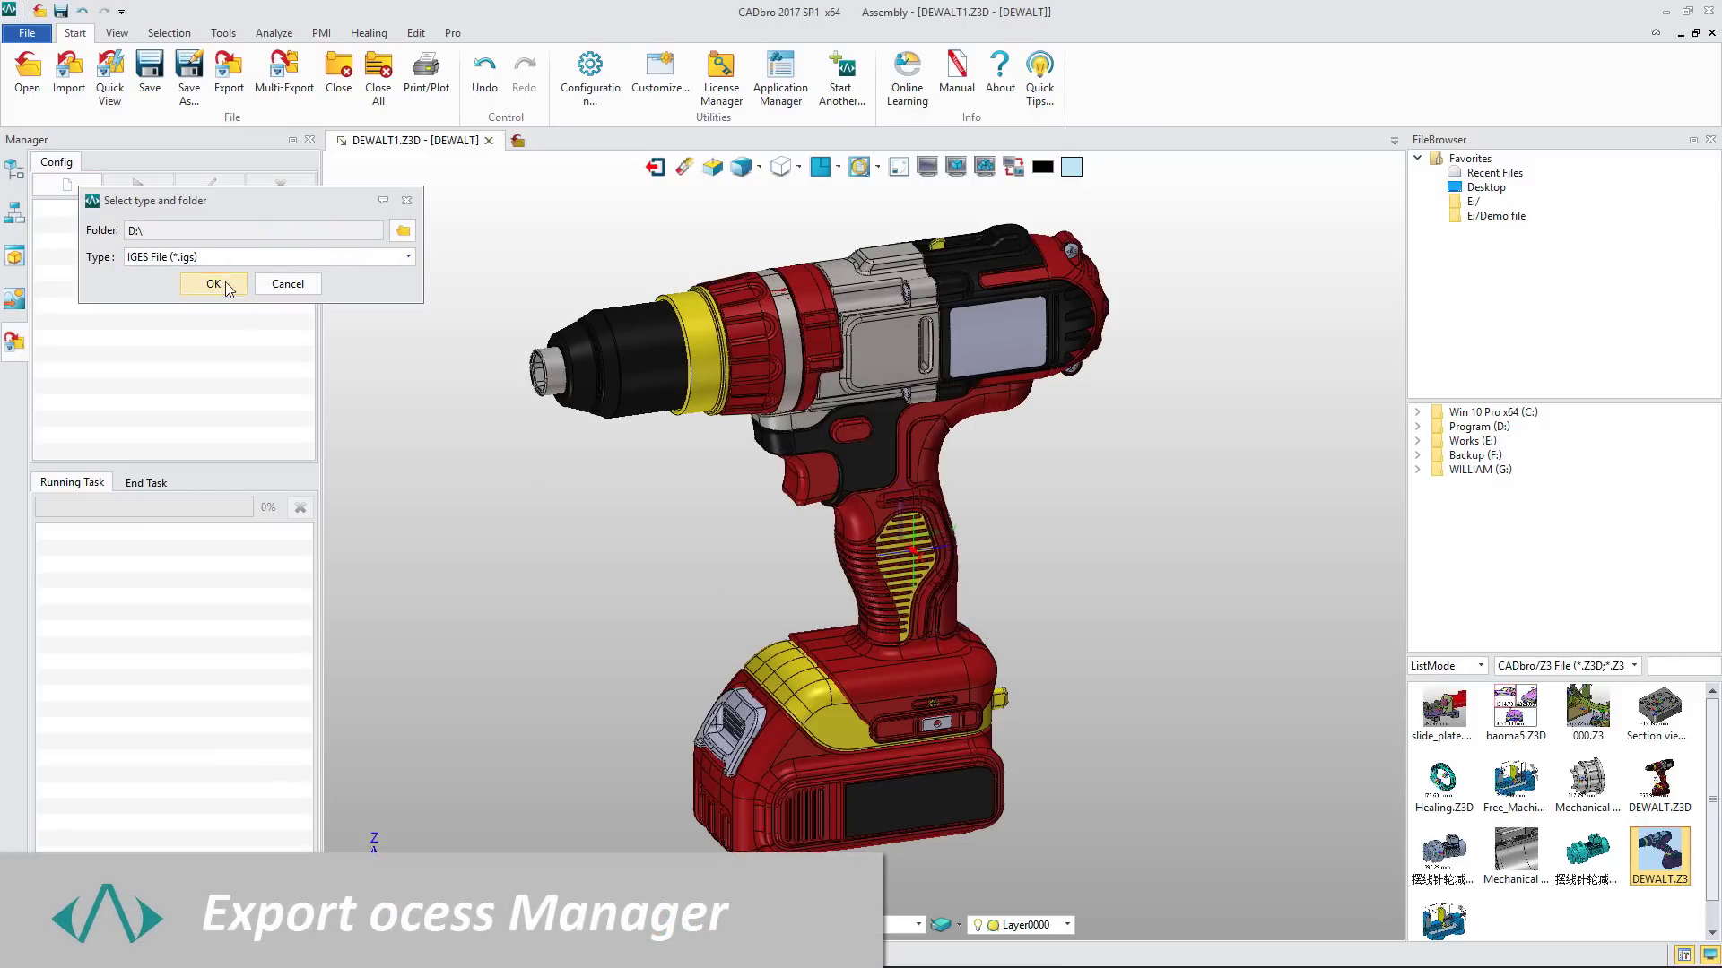
left_click(212, 285)
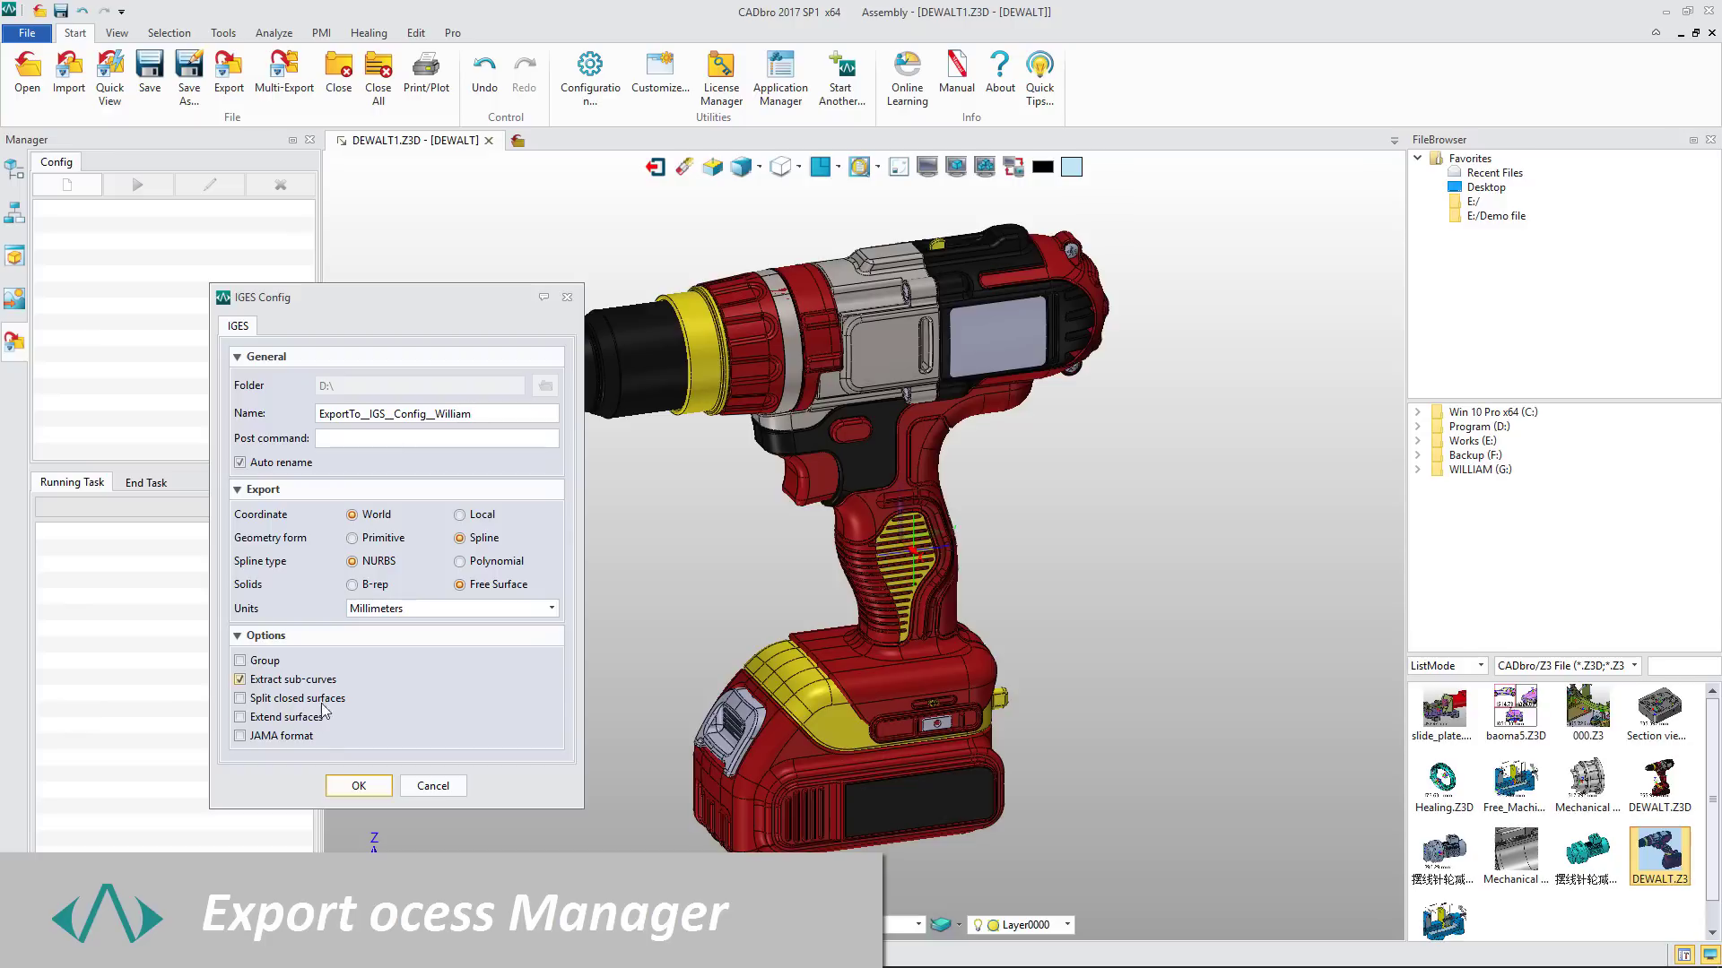
left_click(342, 778)
Create a STEP export configuration to the Works drive, then queue the IGES config for DEWALT
left_click(79, 188)
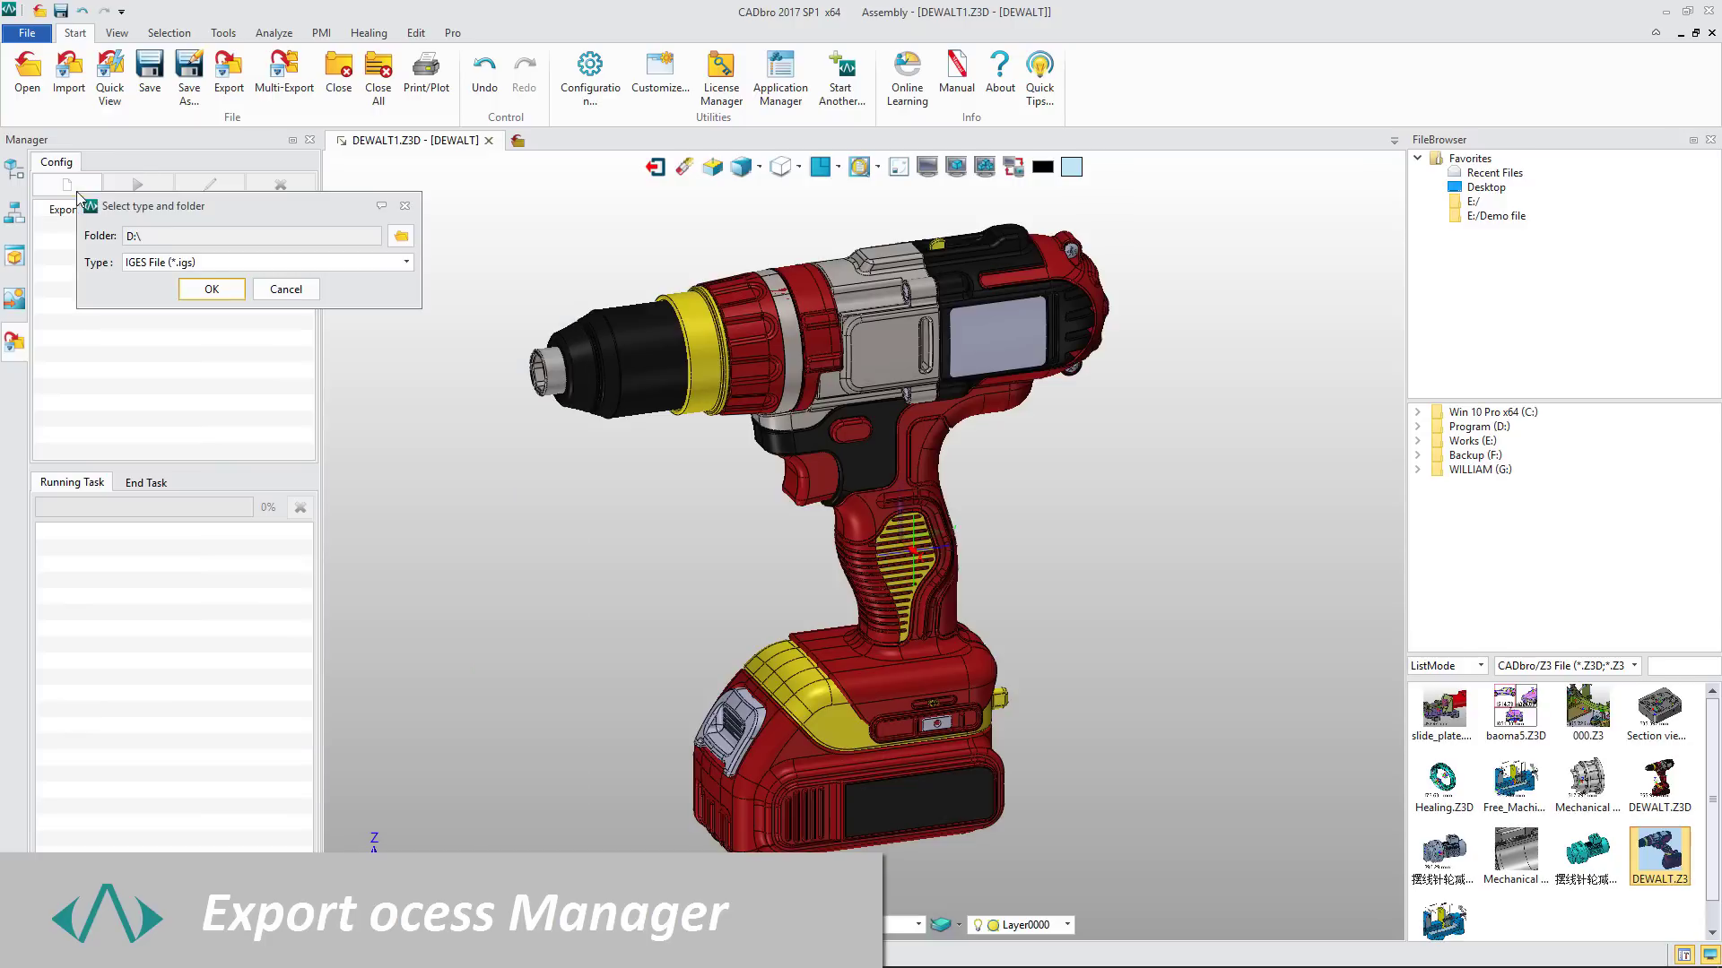
left_click(406, 262)
left_click(224, 285)
left_click(401, 235)
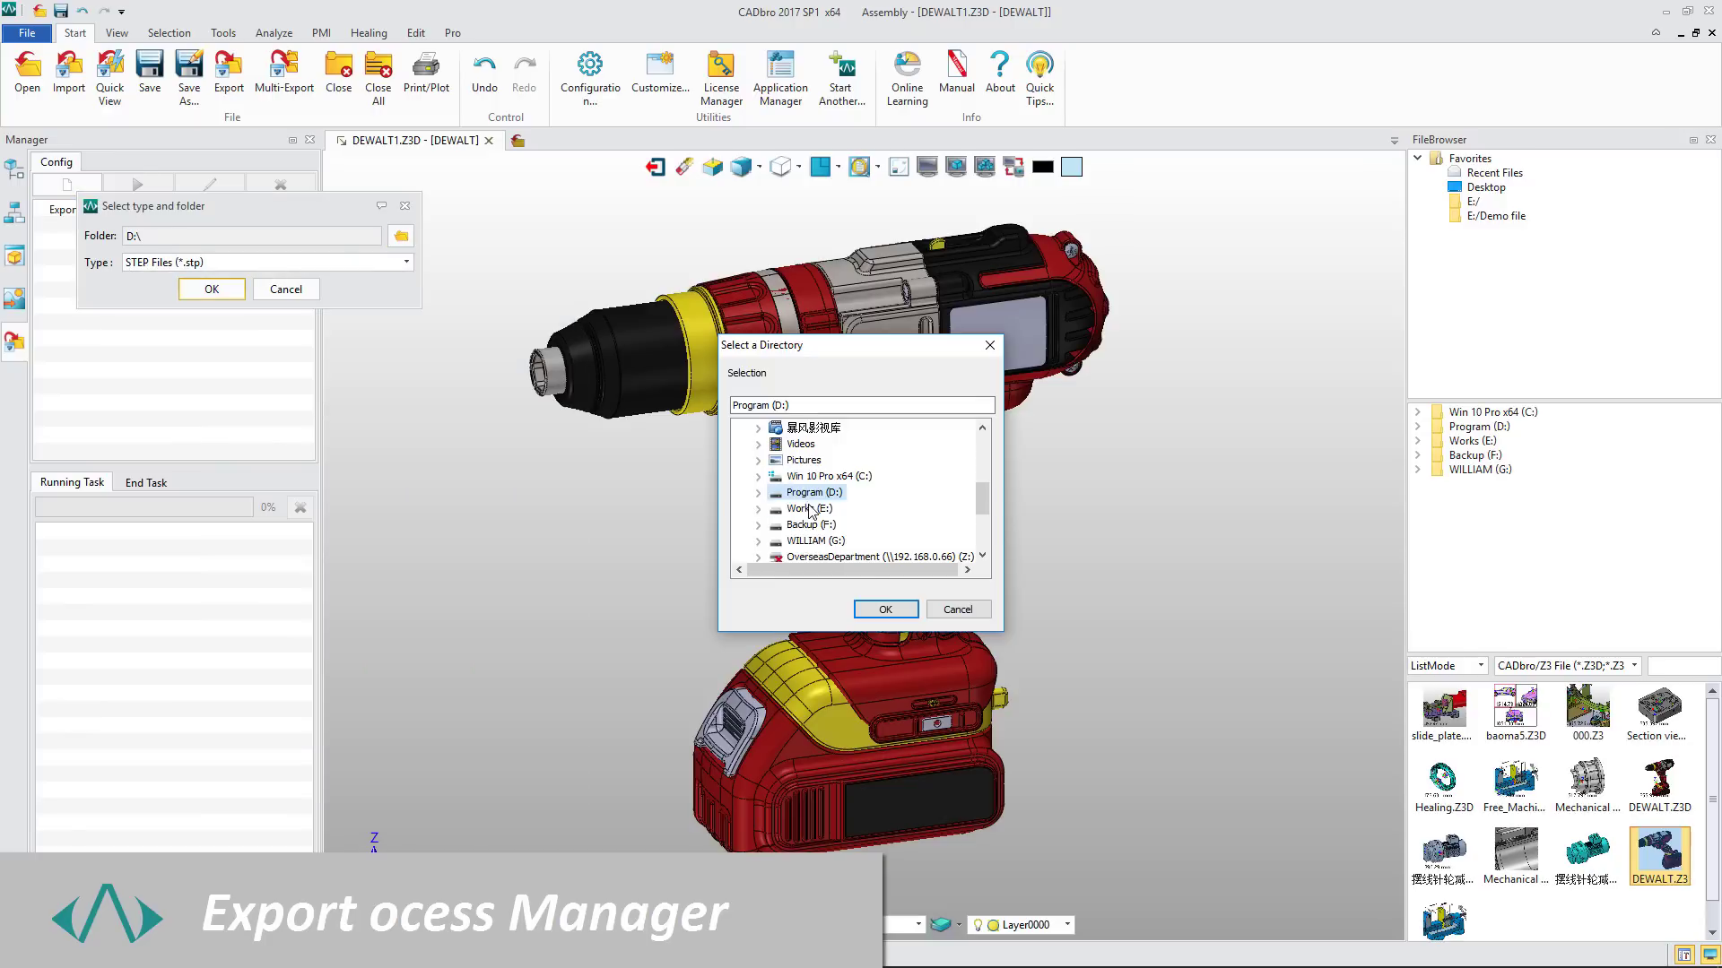
left_click(883, 617)
left_click(212, 289)
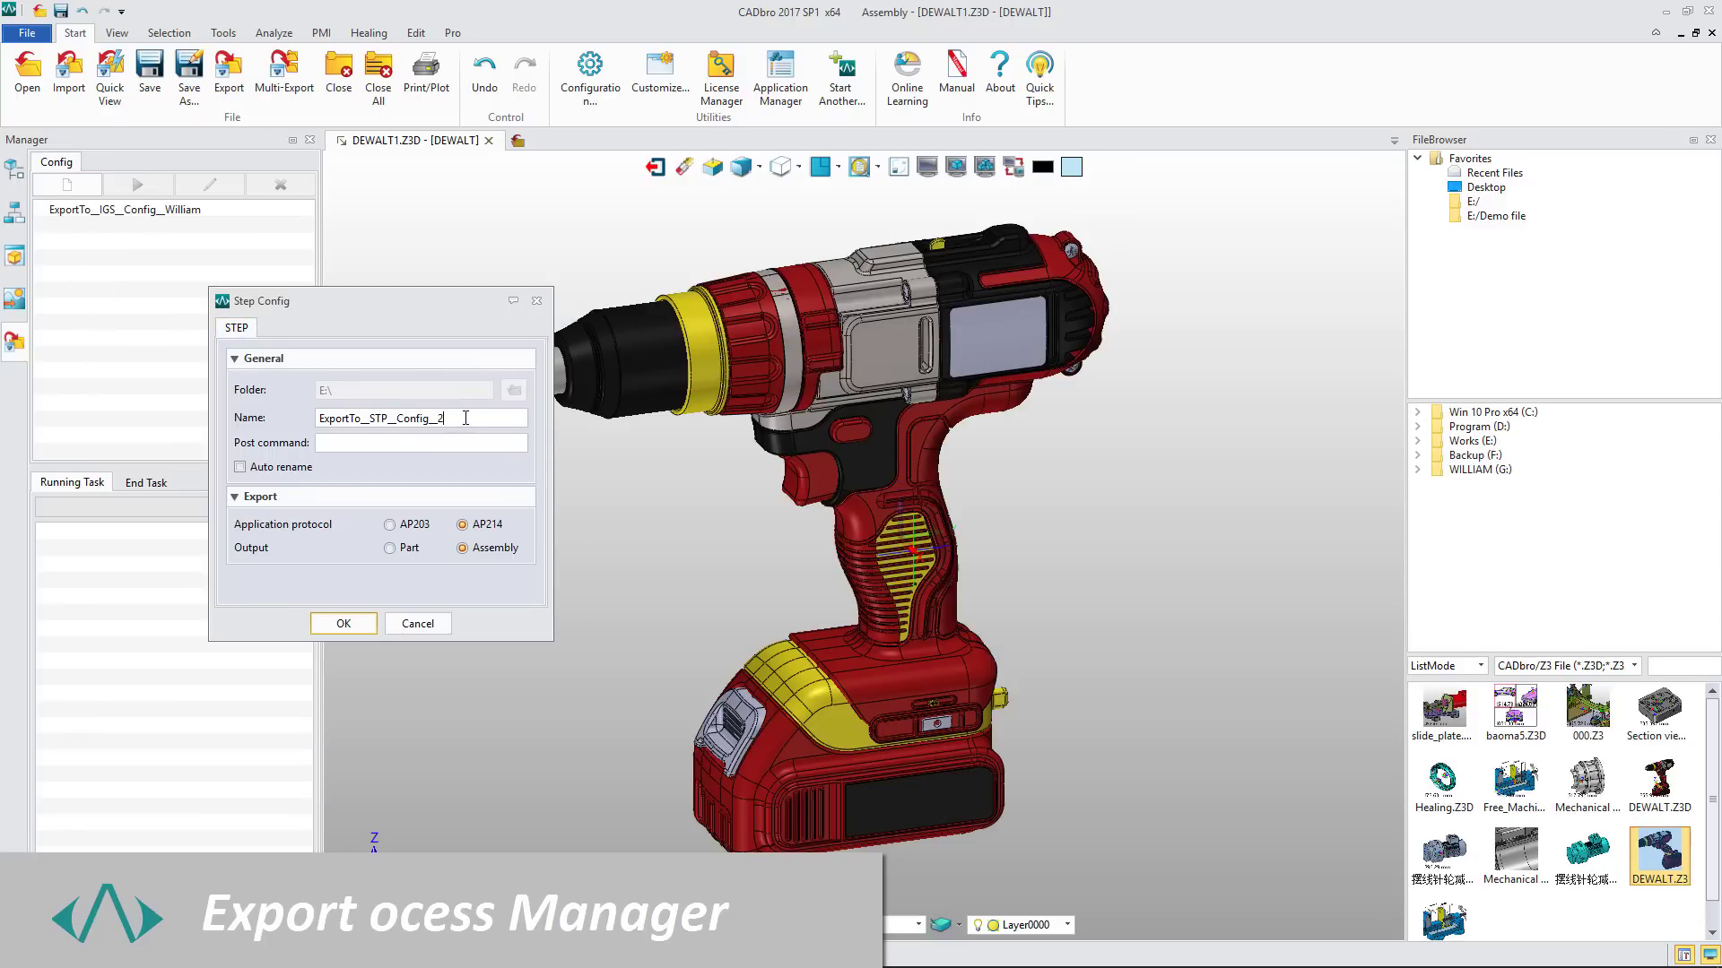
left_click(339, 623)
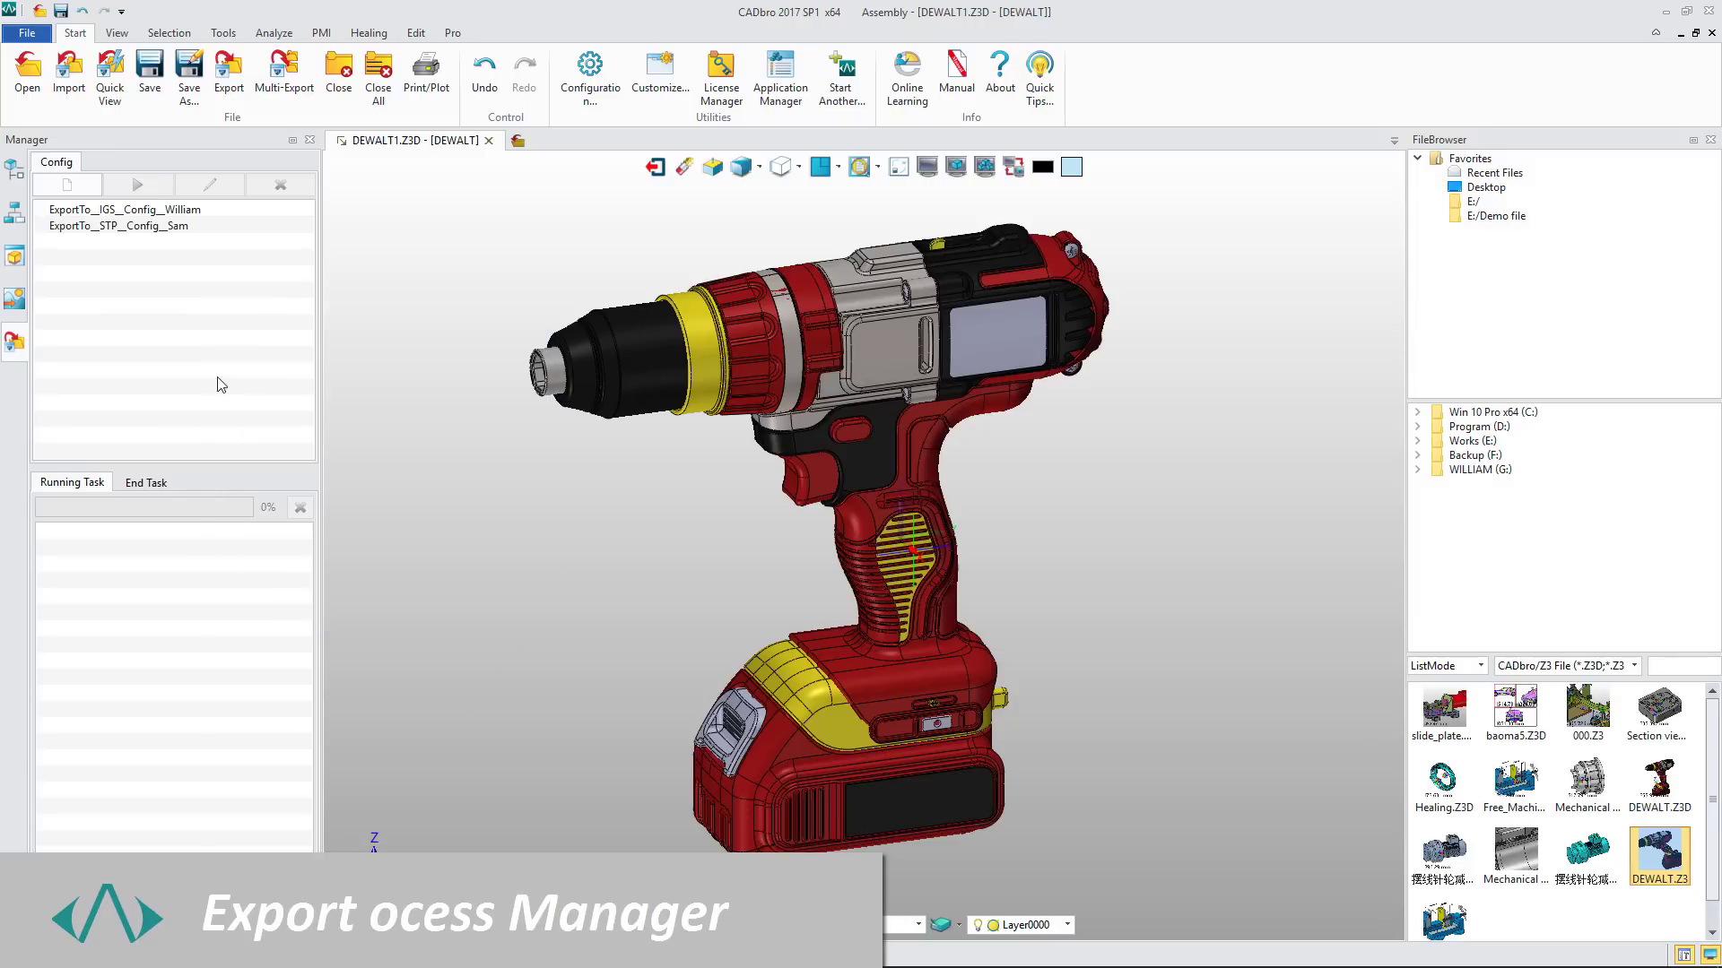
double_click(136, 210)
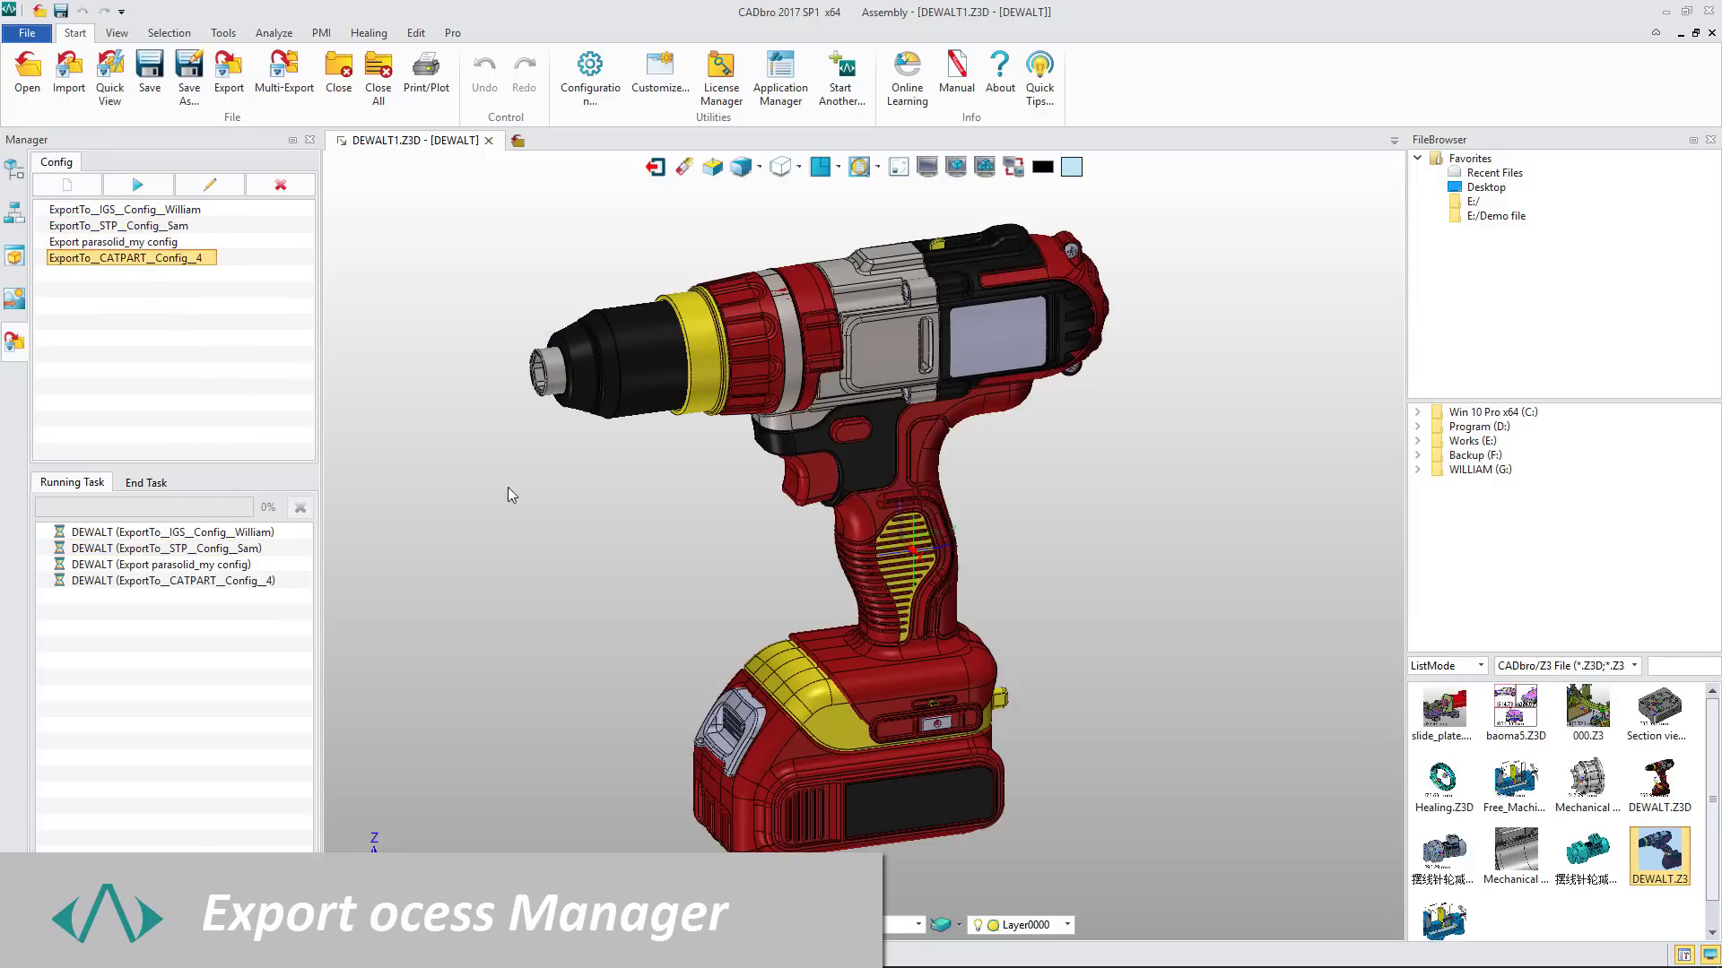
Queue a STEP export of Part1.12 and a CATPART export of Part1.14
left_click(13, 224)
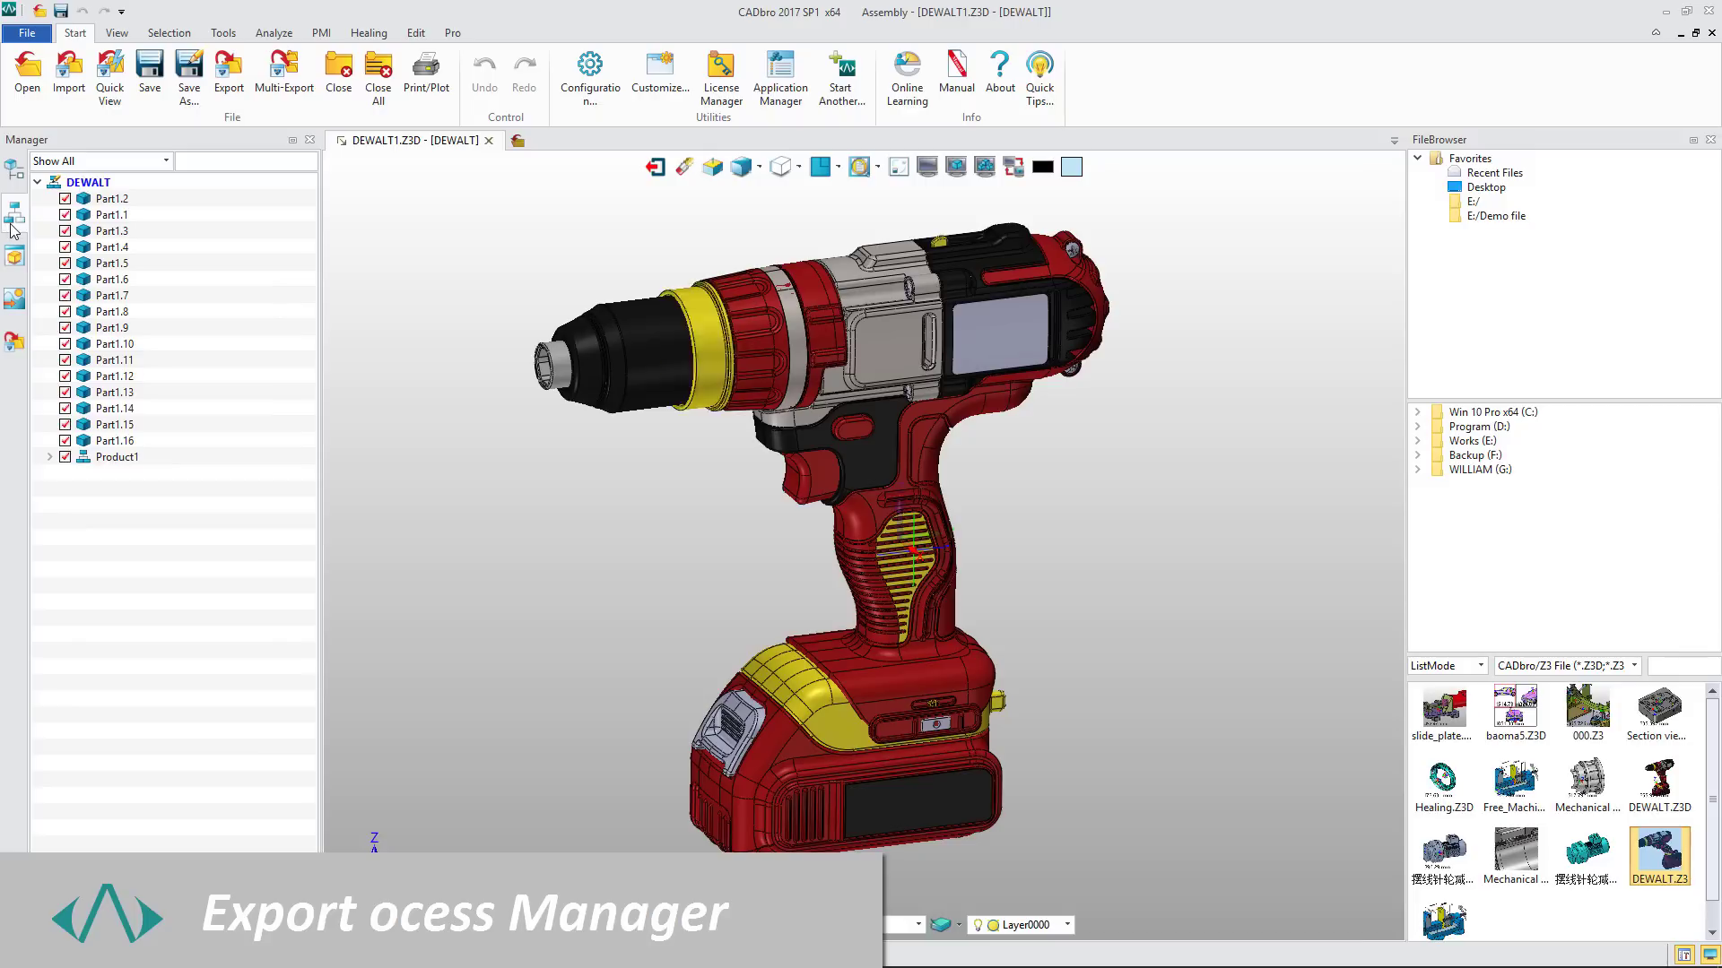
right_click(123, 388)
mouse_move(190, 683)
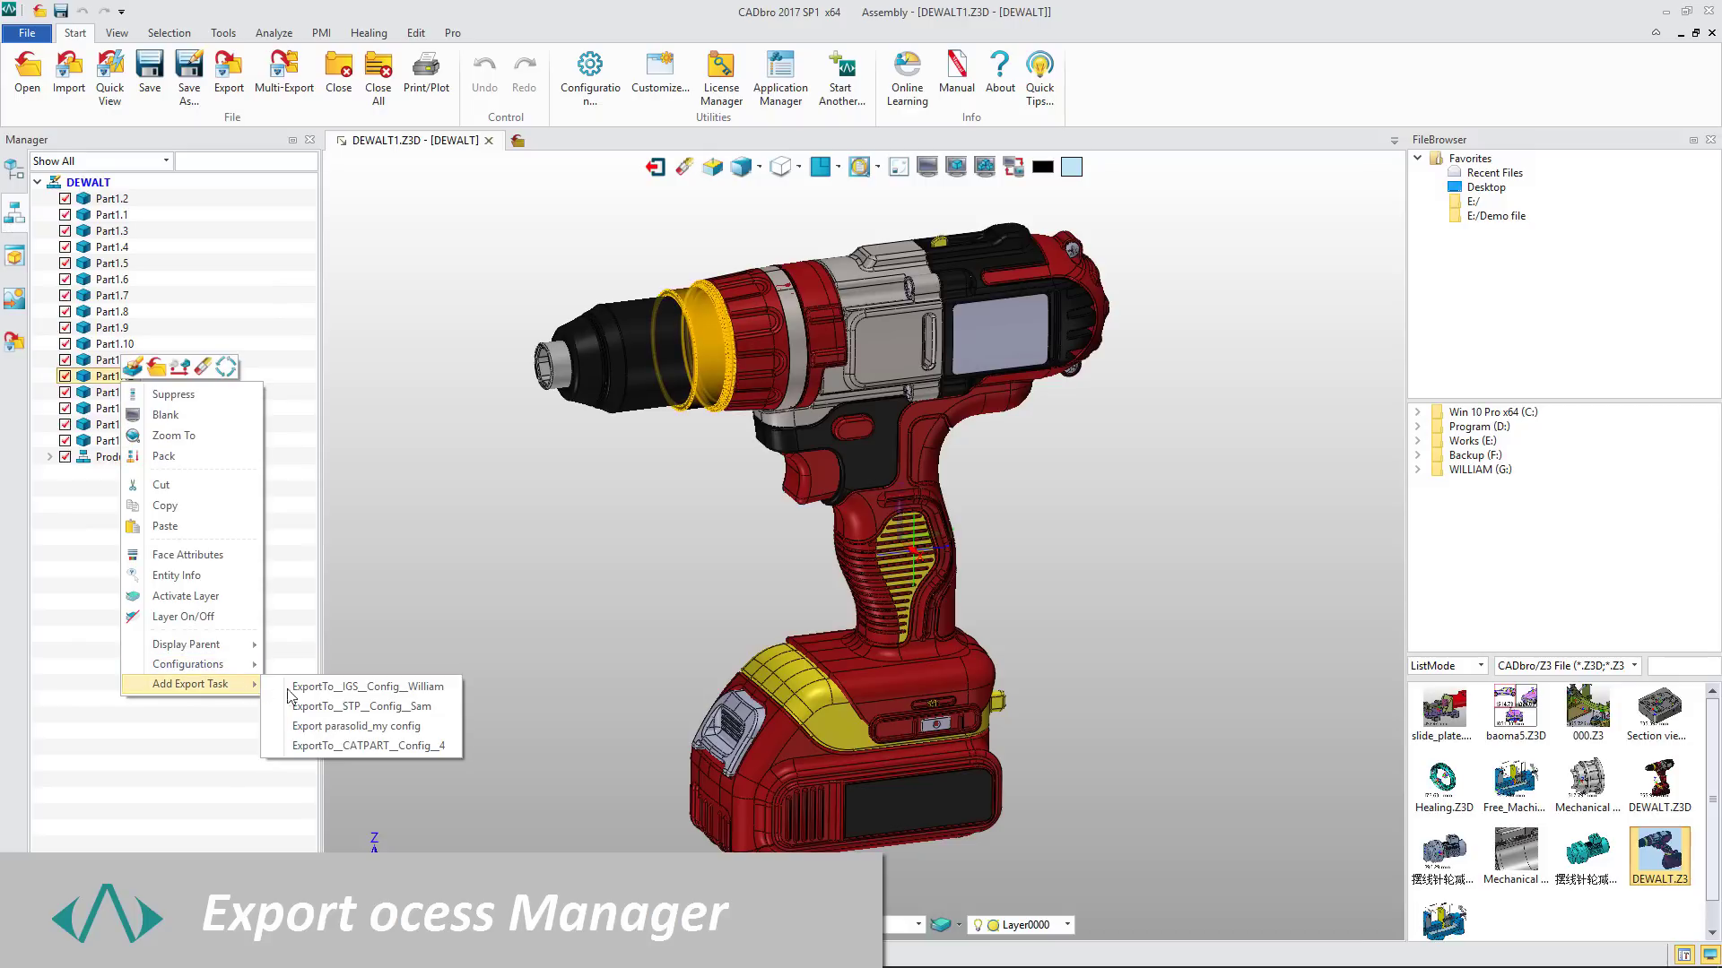
left_click(389, 708)
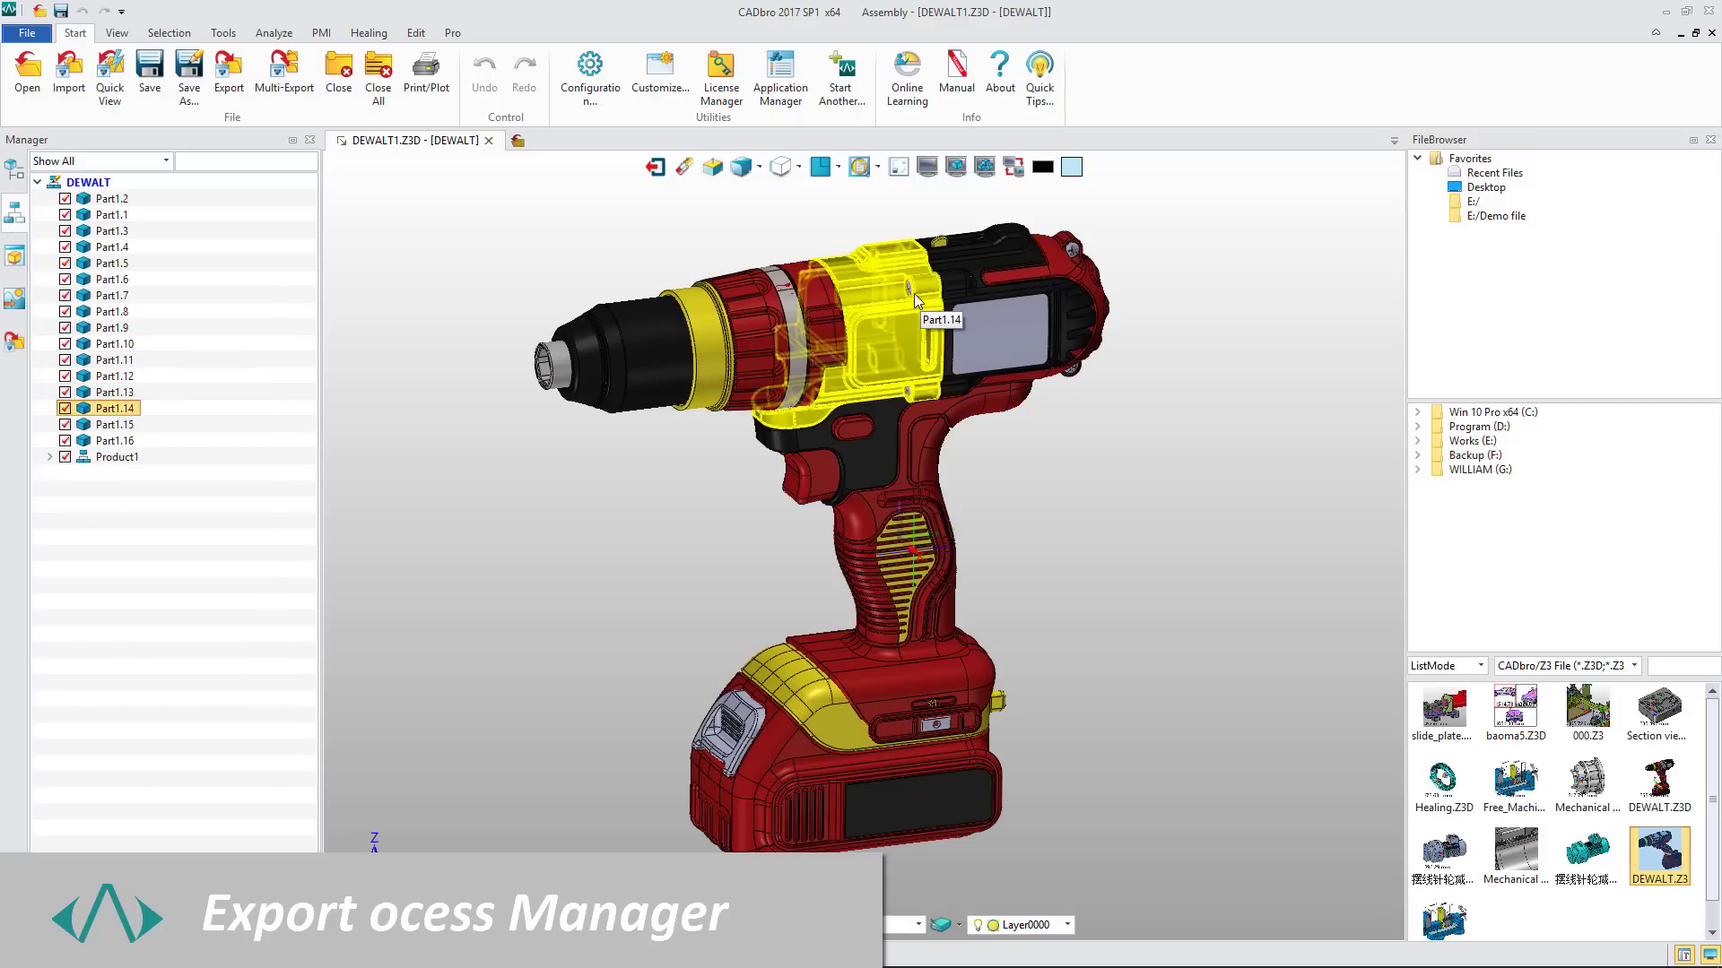
right_click(915, 301)
mouse_move(995, 592)
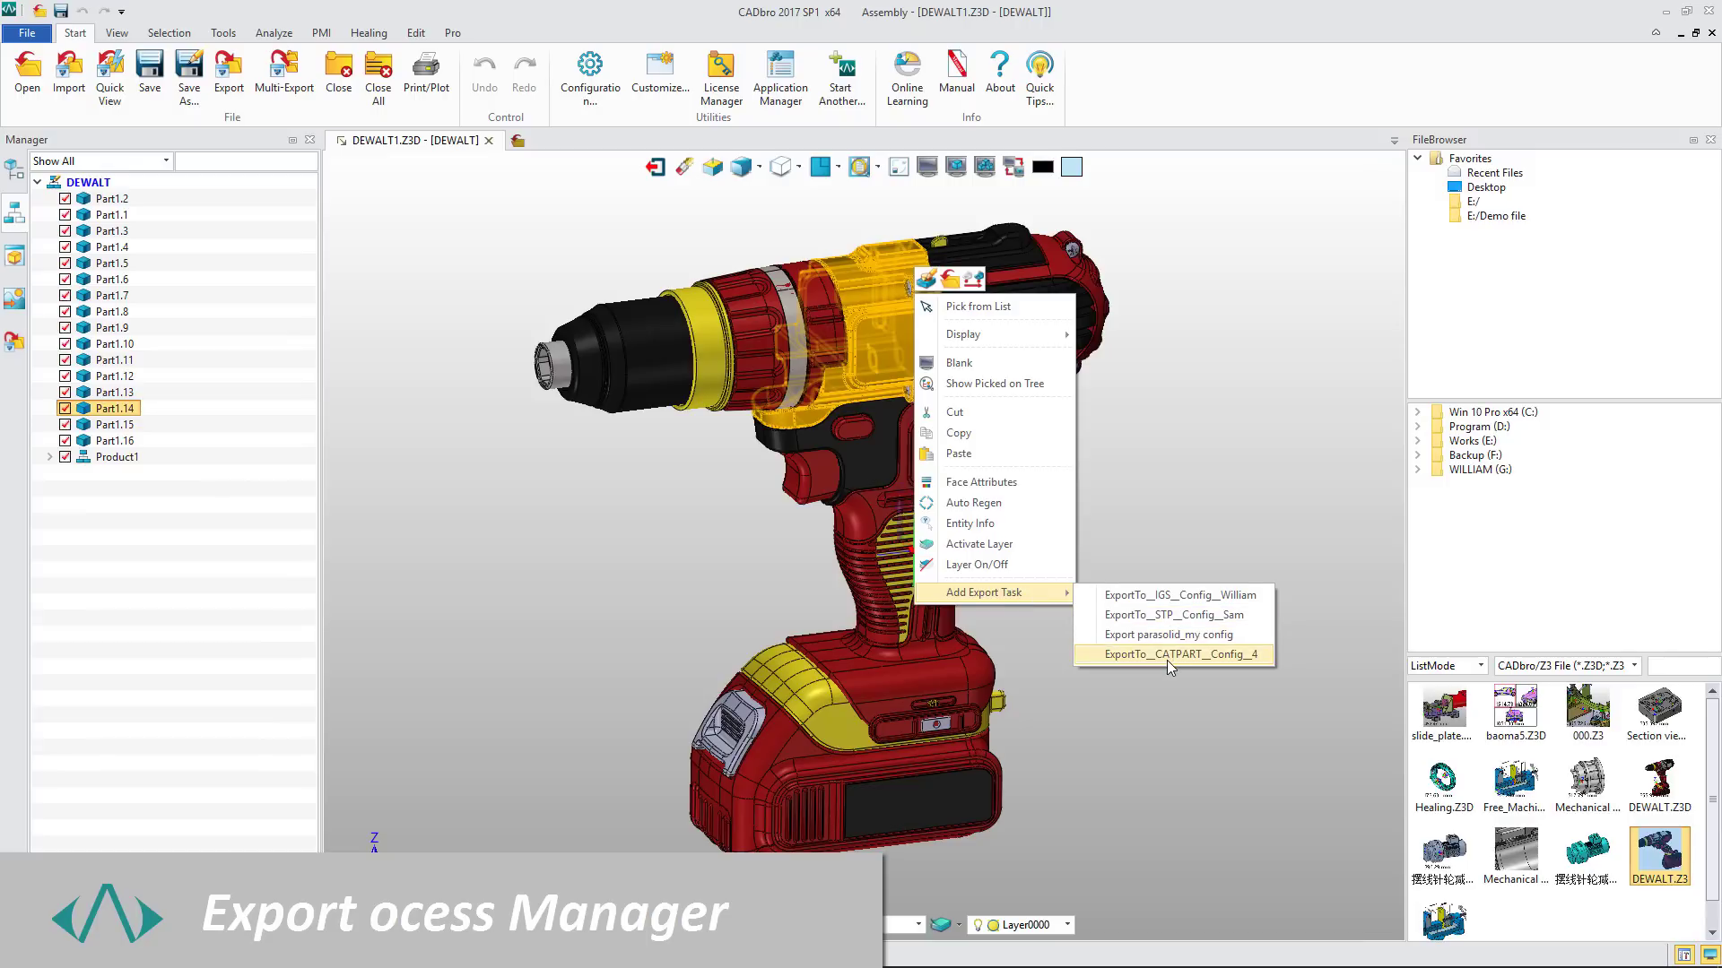
left_click(1151, 659)
Open the finished IGES task's output folder and select DEWALT.igs
left_click(16, 343)
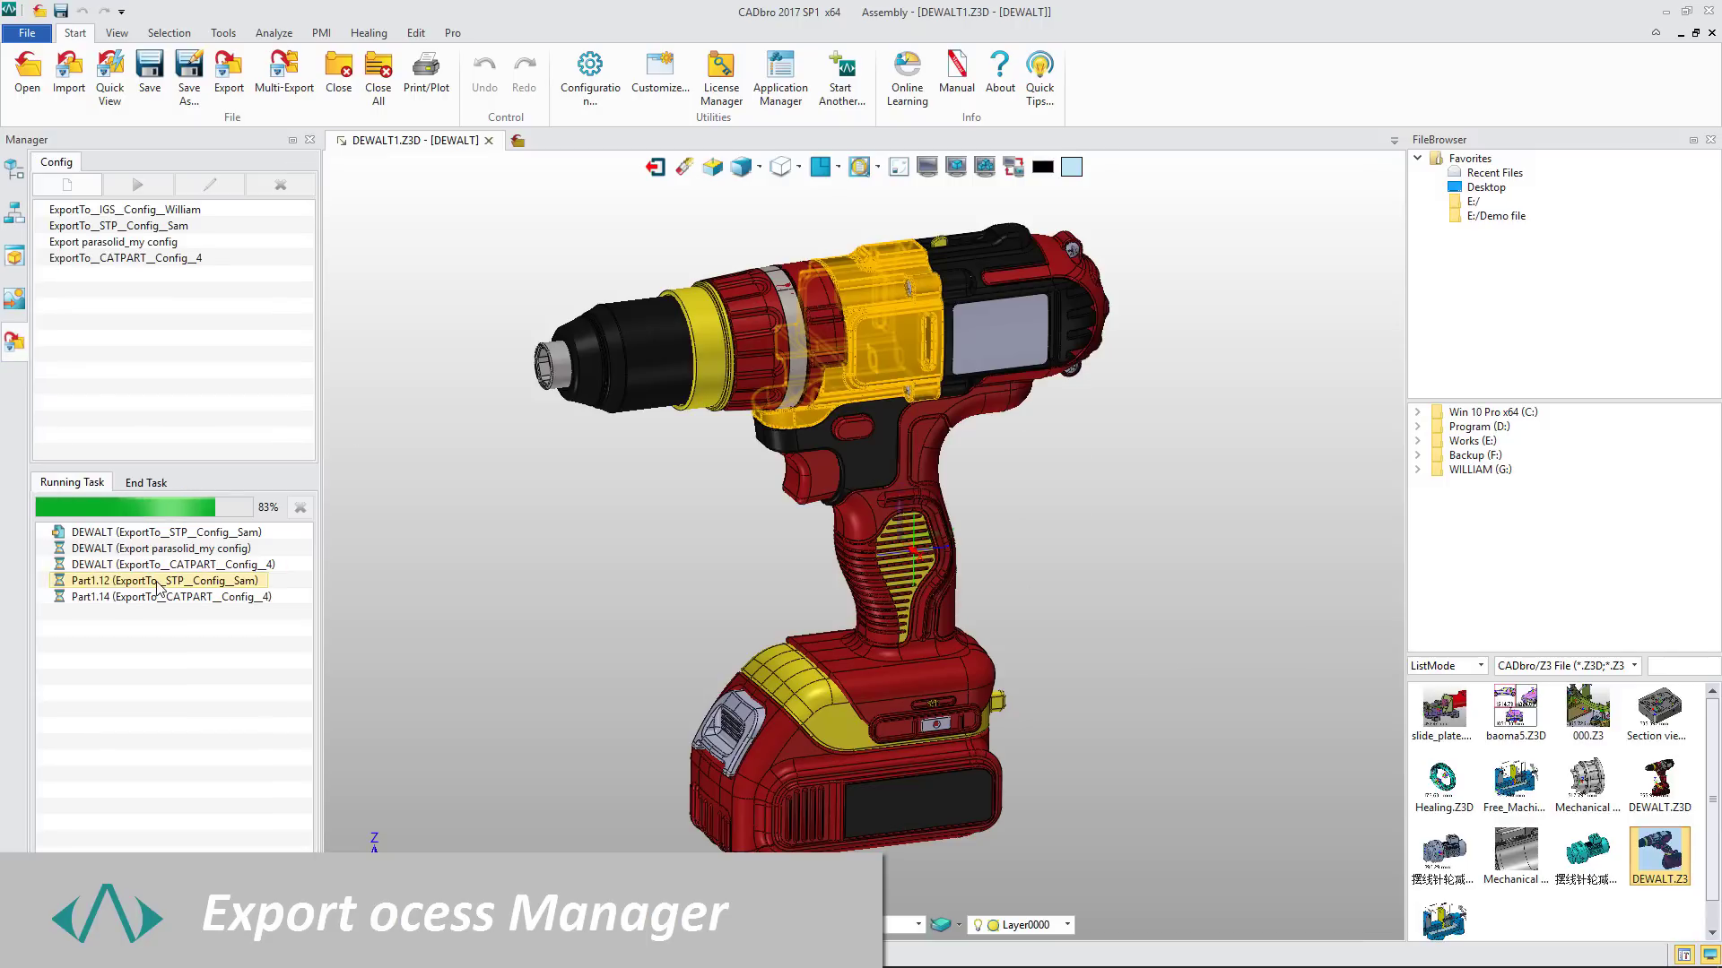
left_click(151, 486)
left_click(283, 517)
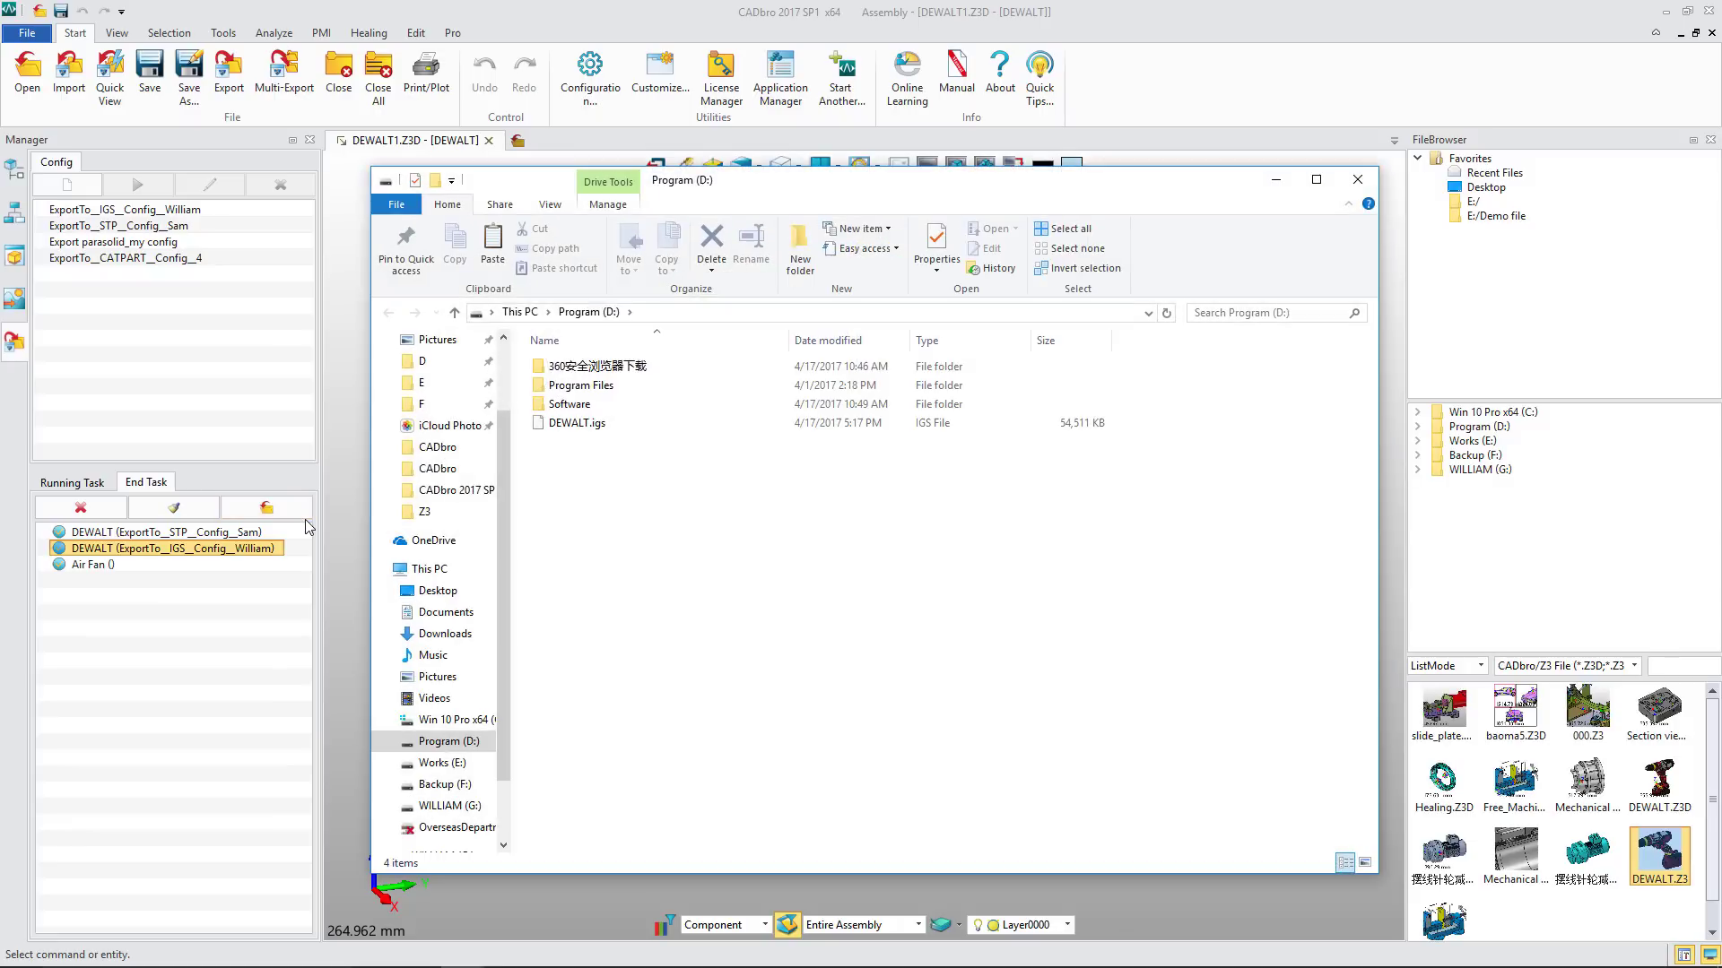
left_click(576, 428)
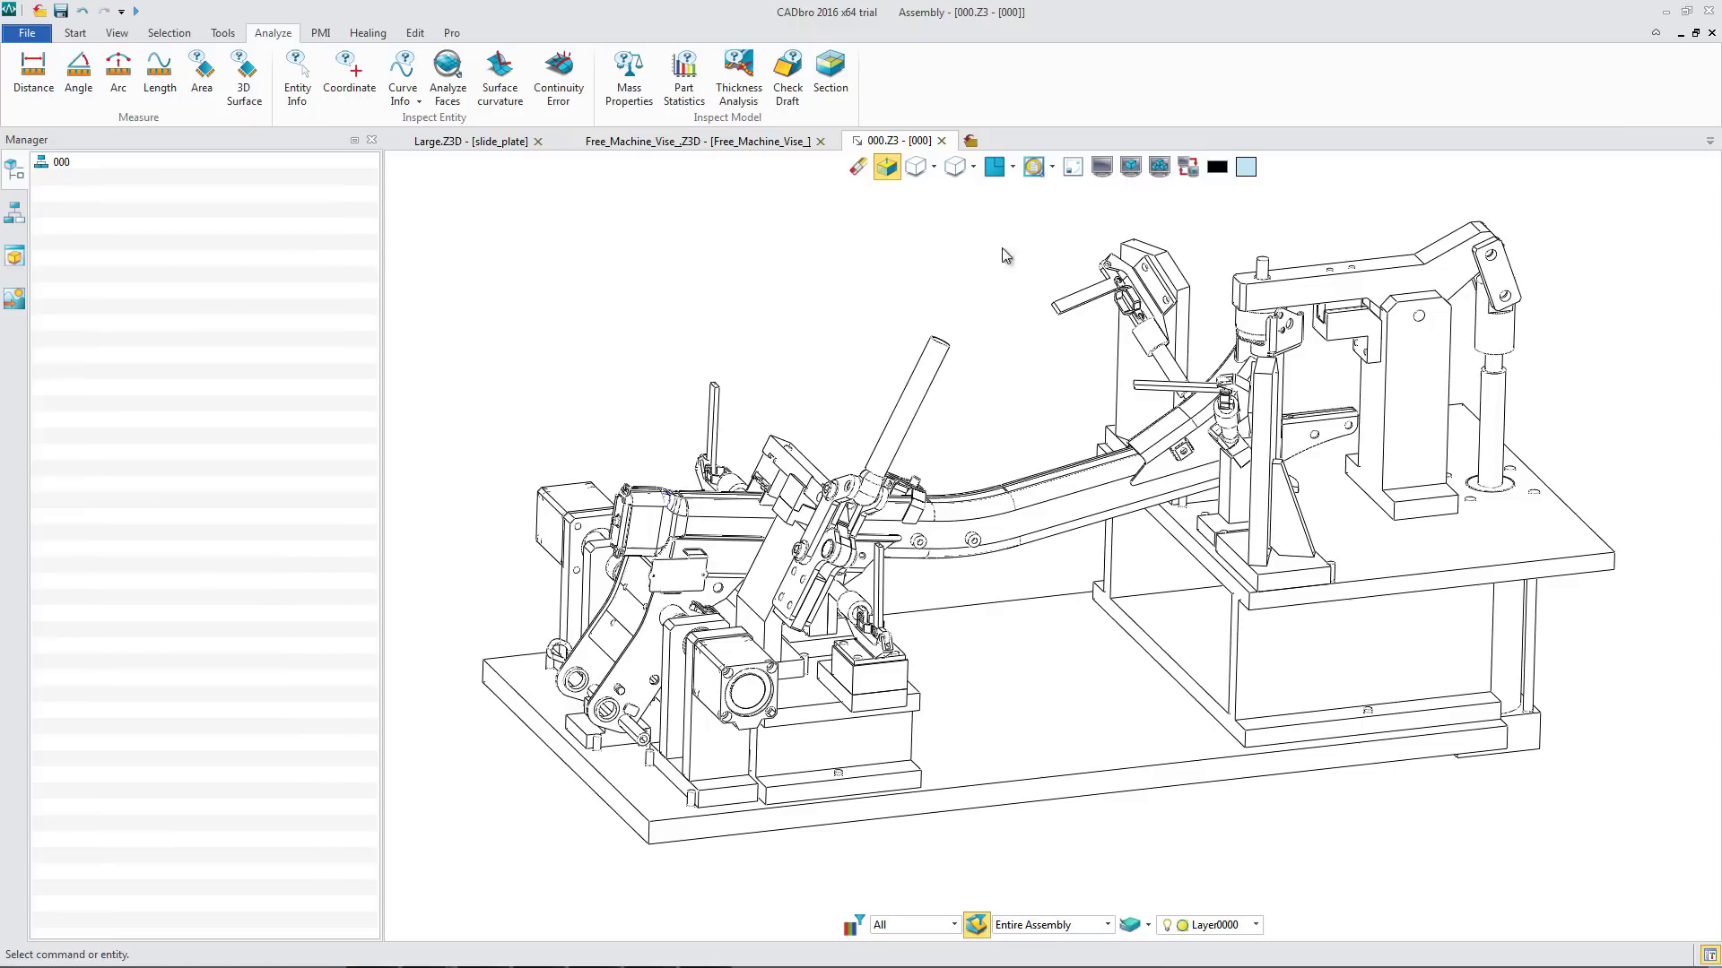
Shade the fixture and open the bent tube as a standalone part
left_click(921, 172)
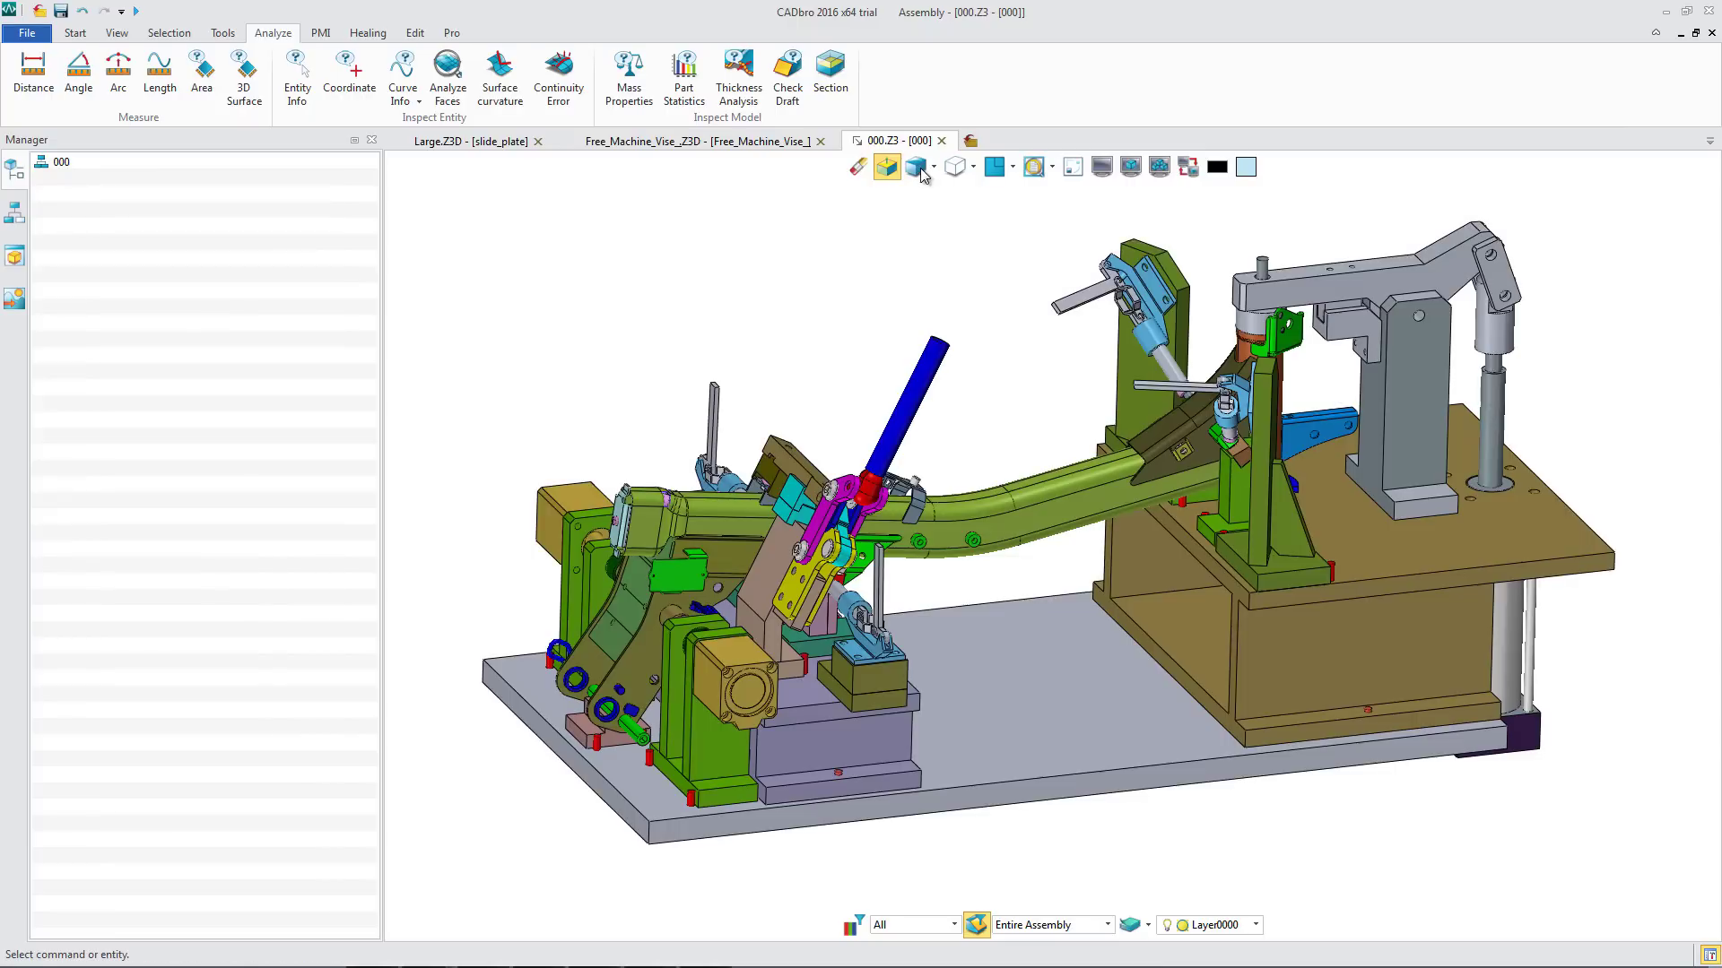
right_click(1000, 509)
left_click(1064, 515)
scroll(536, 307, "up", 3)
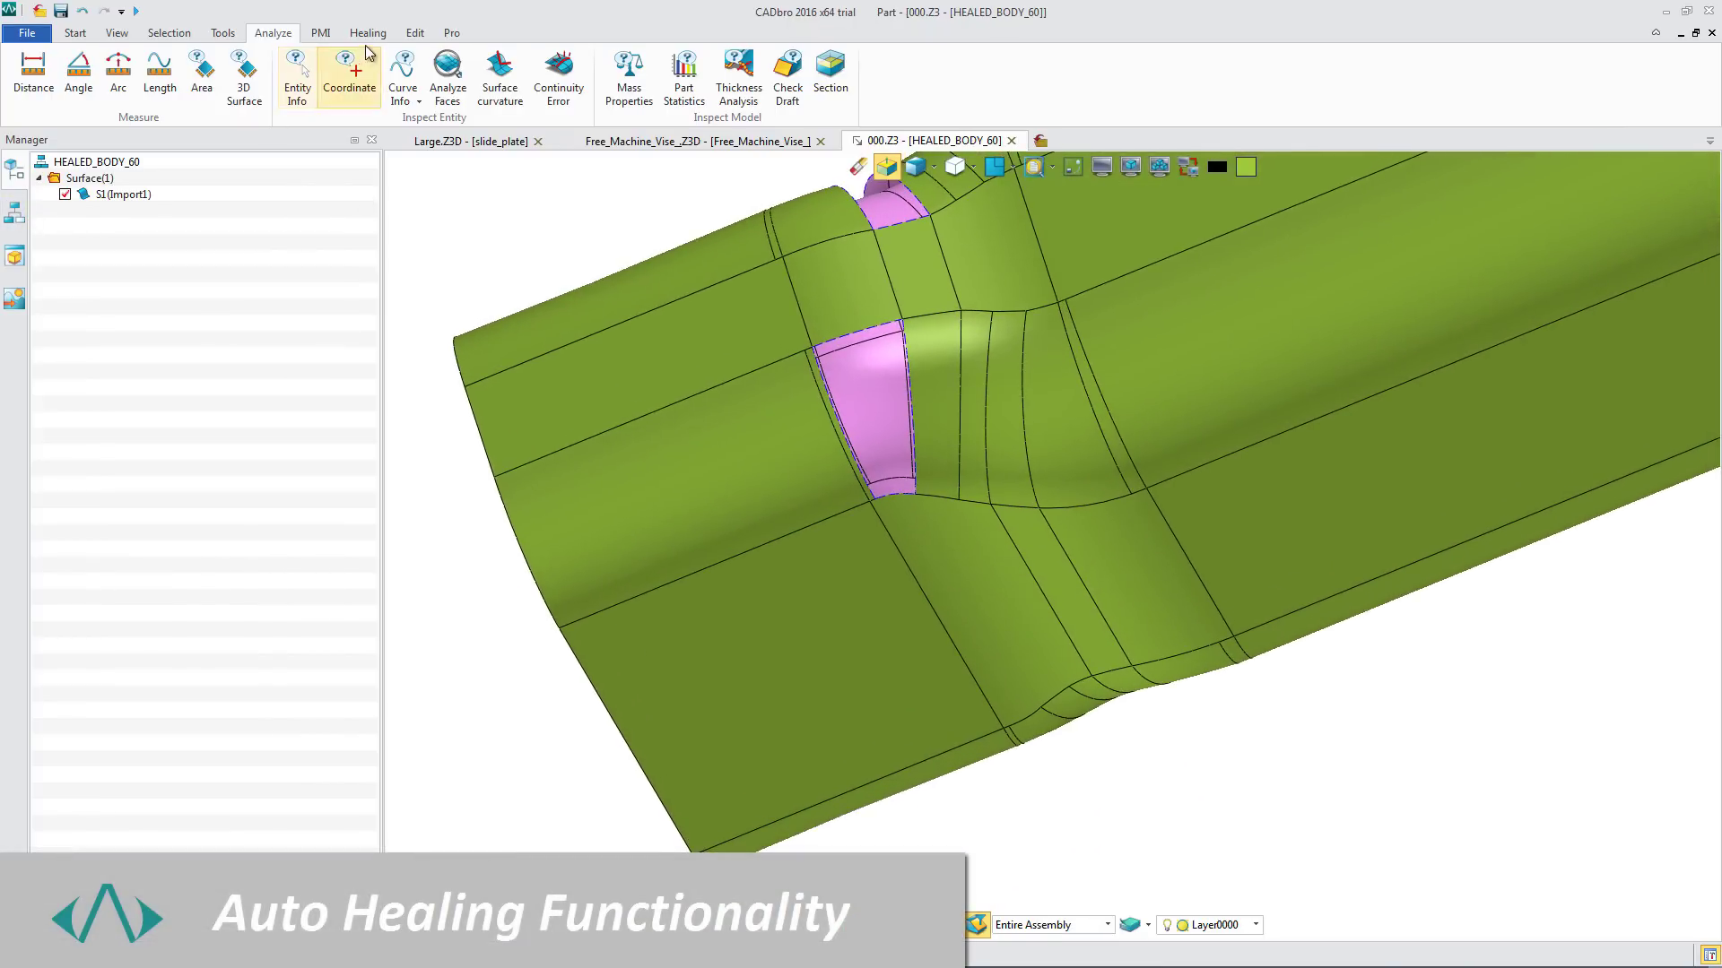
Show the tube's open edges, fill each gap into a closed solid, and return to 000
left_click(367, 33)
left_click(124, 81)
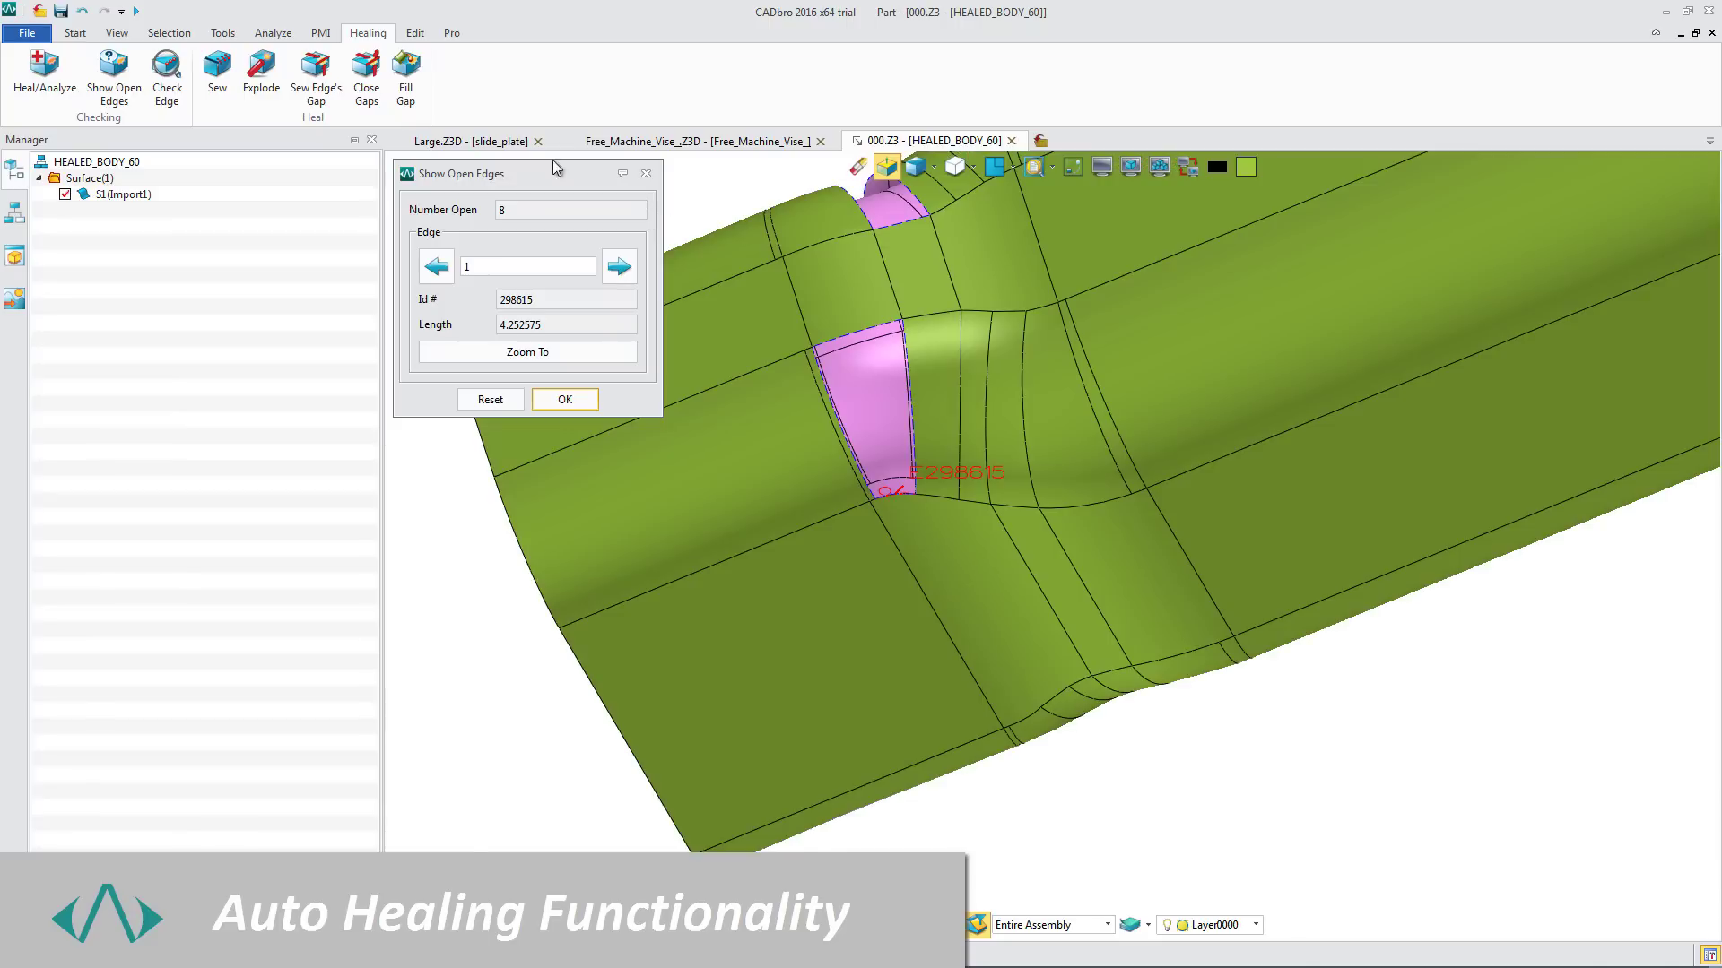
left_click(405, 77)
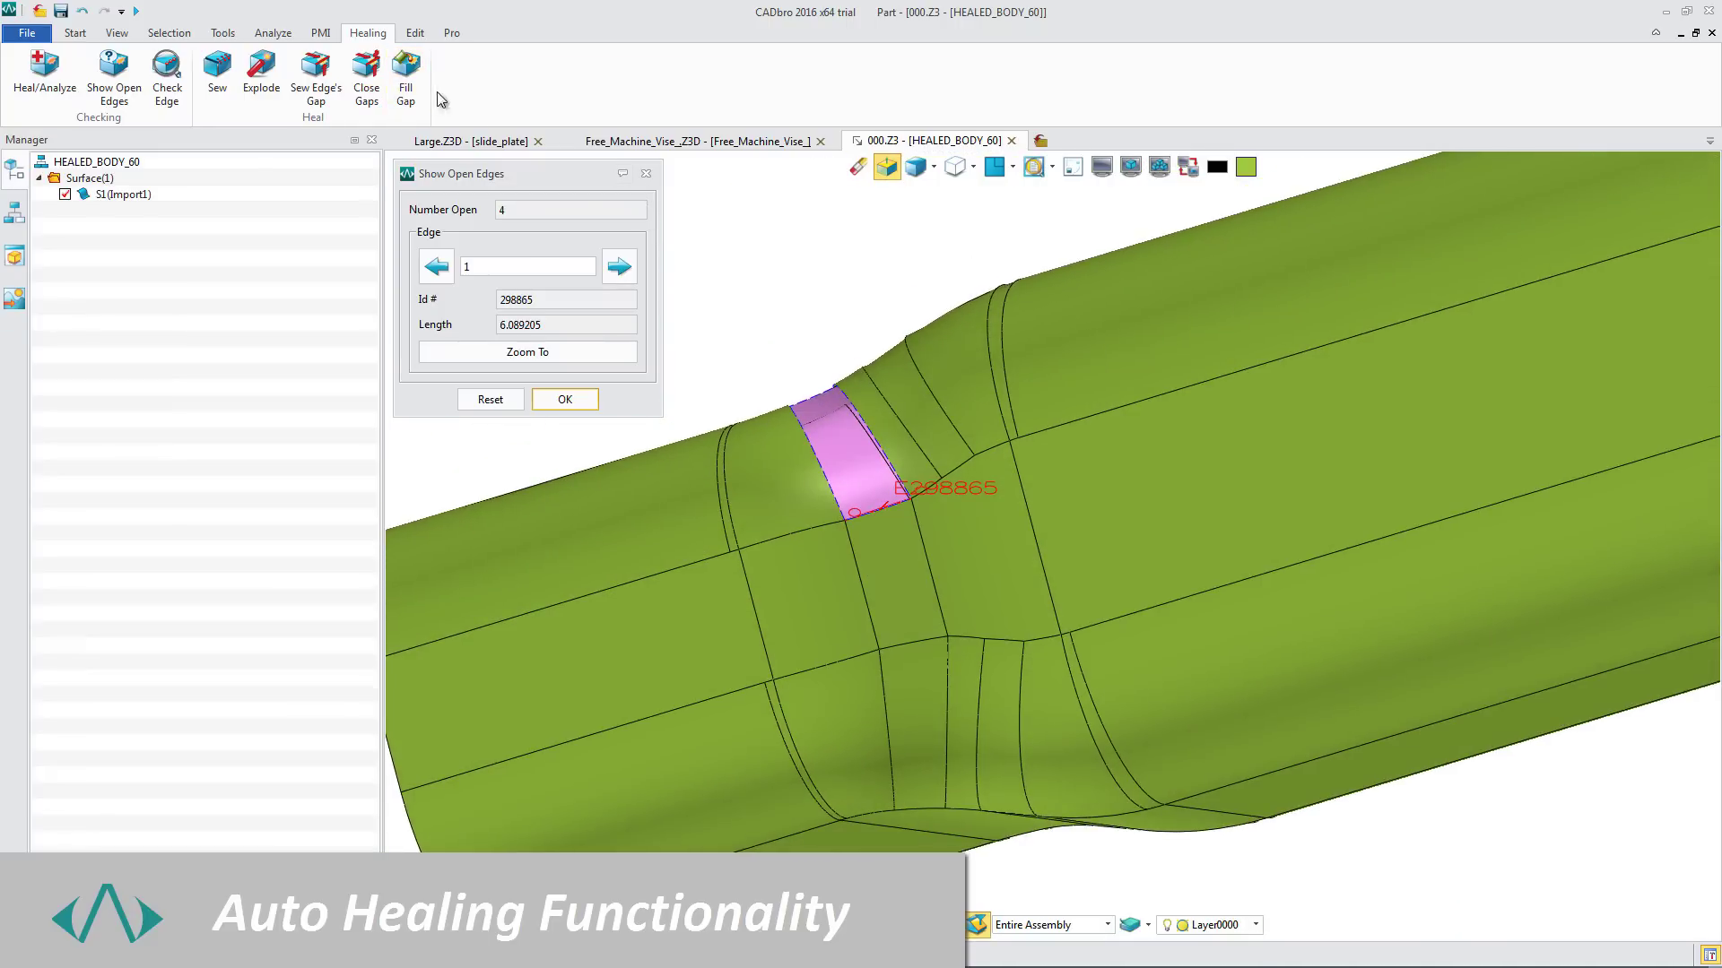
left_click(405, 77)
middle_click(819, 316)
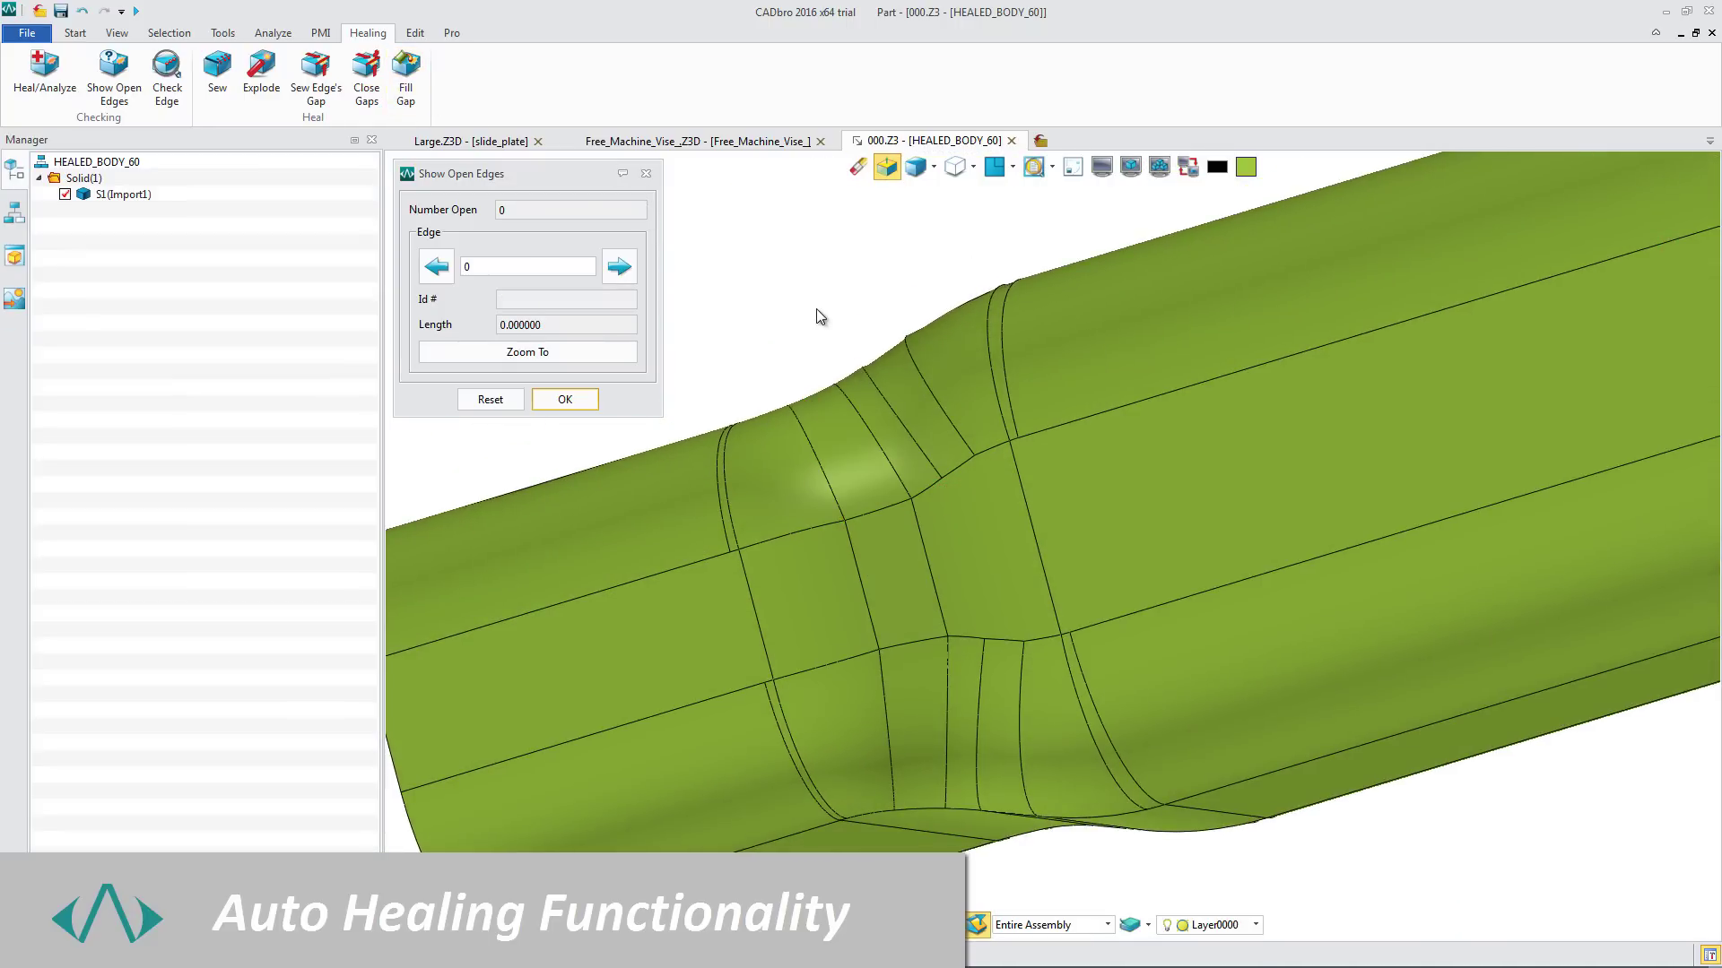
middle_click(723, 212)
left_click(856, 163)
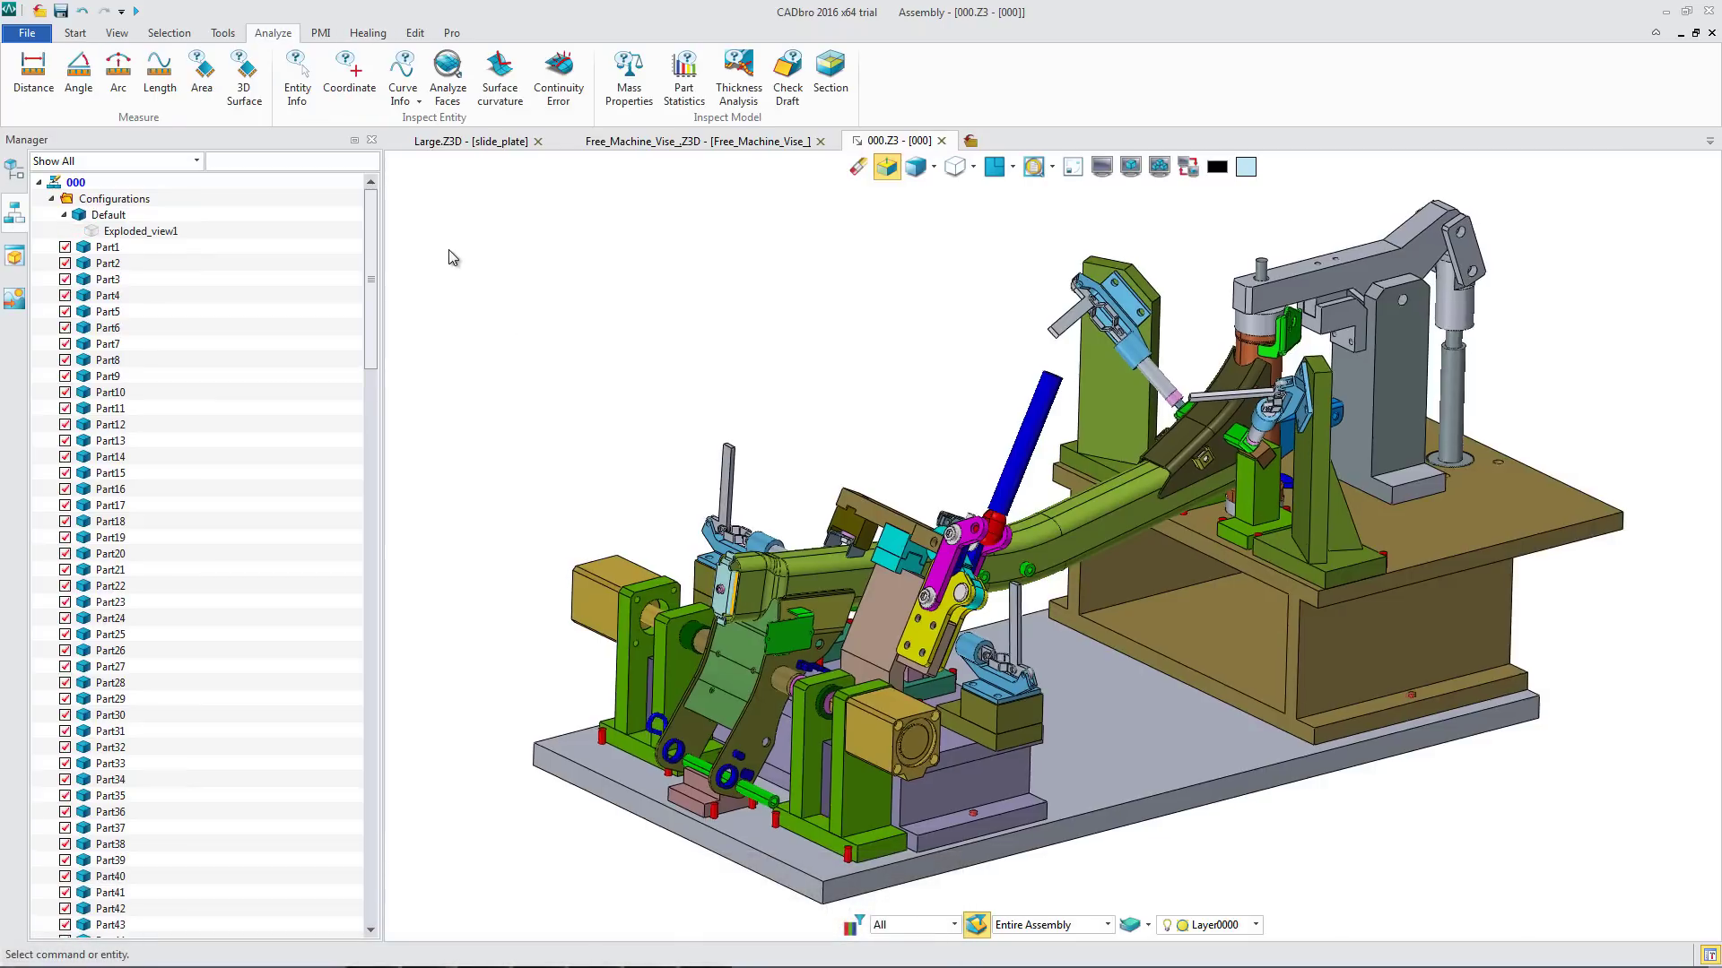
Activate the Exploded_view1 configuration to play the fixture's exploded view
right_click(166, 231)
left_click(237, 261)
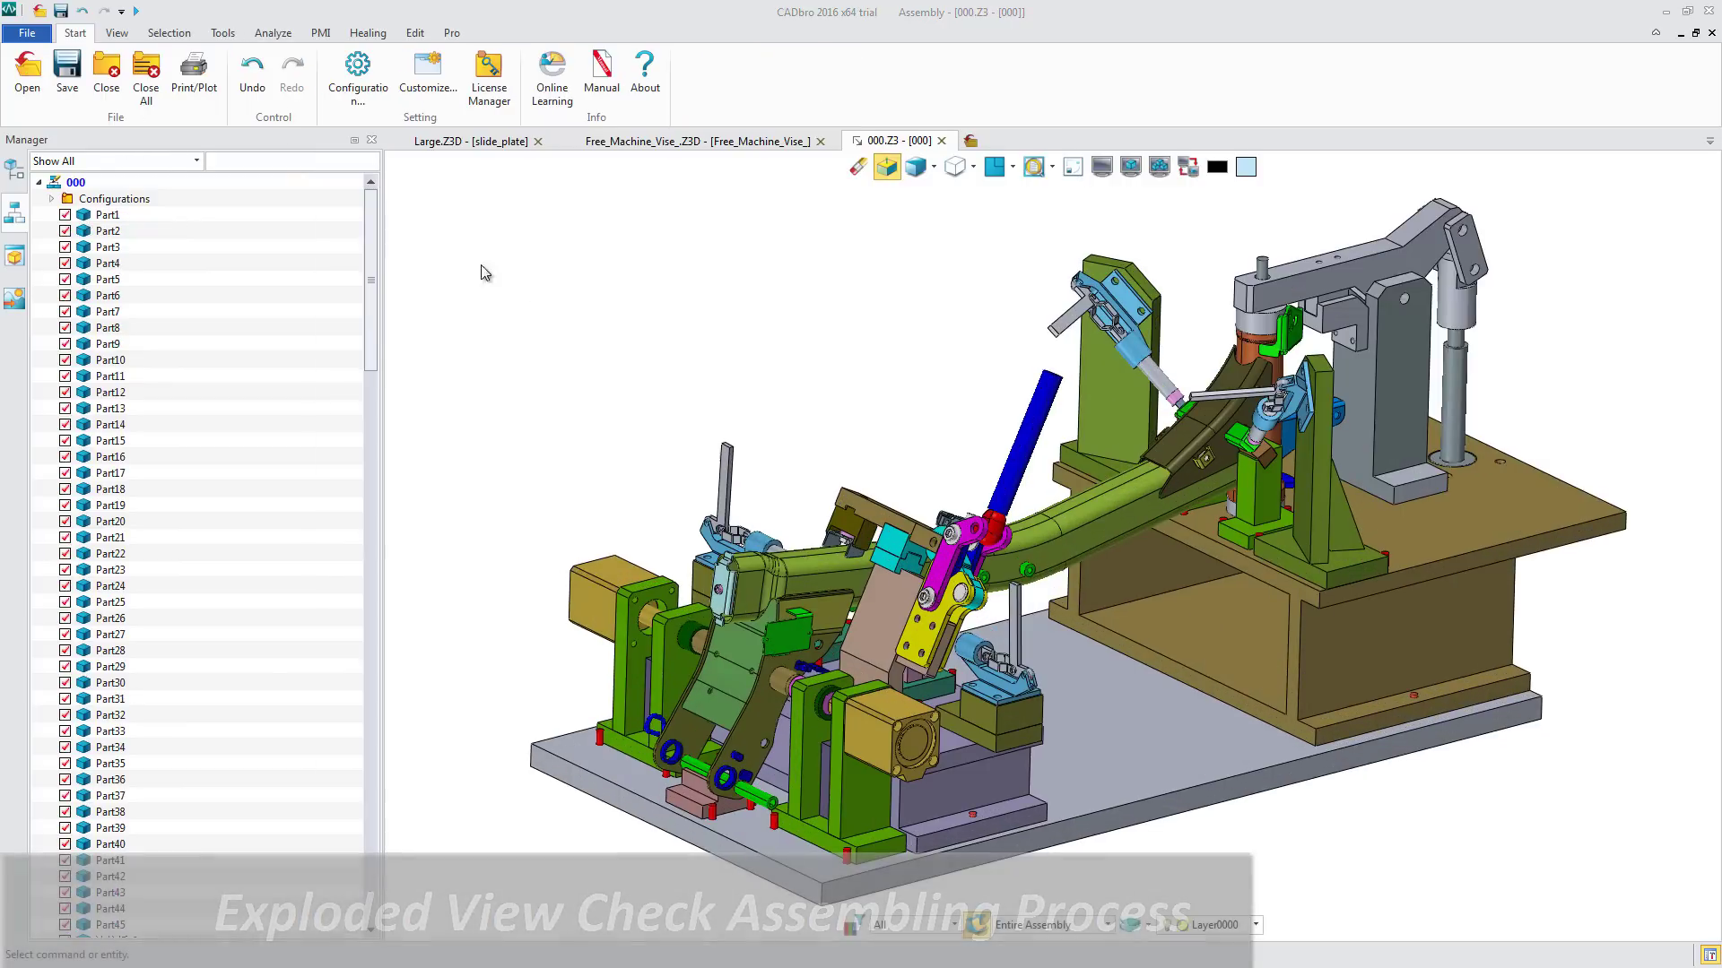
Export the fixture as 000.pdf, a 3D PDF on A2 paper
left_click(27, 32)
left_click(72, 274)
left_click(761, 703)
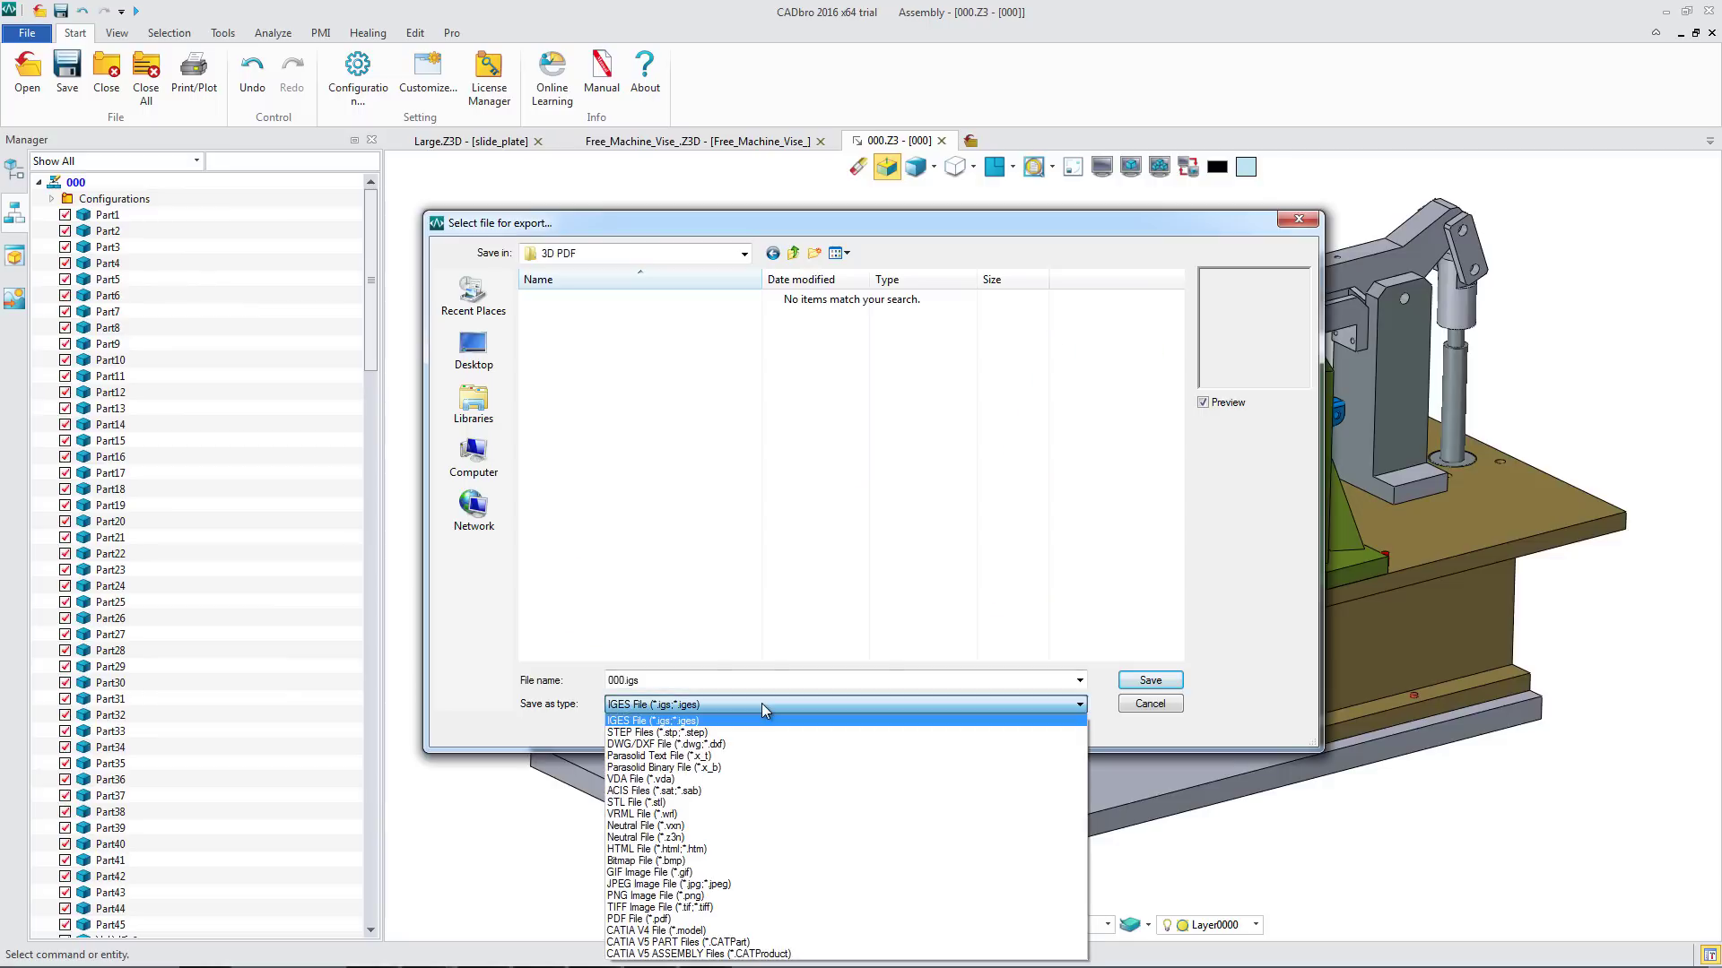
left_click(708, 919)
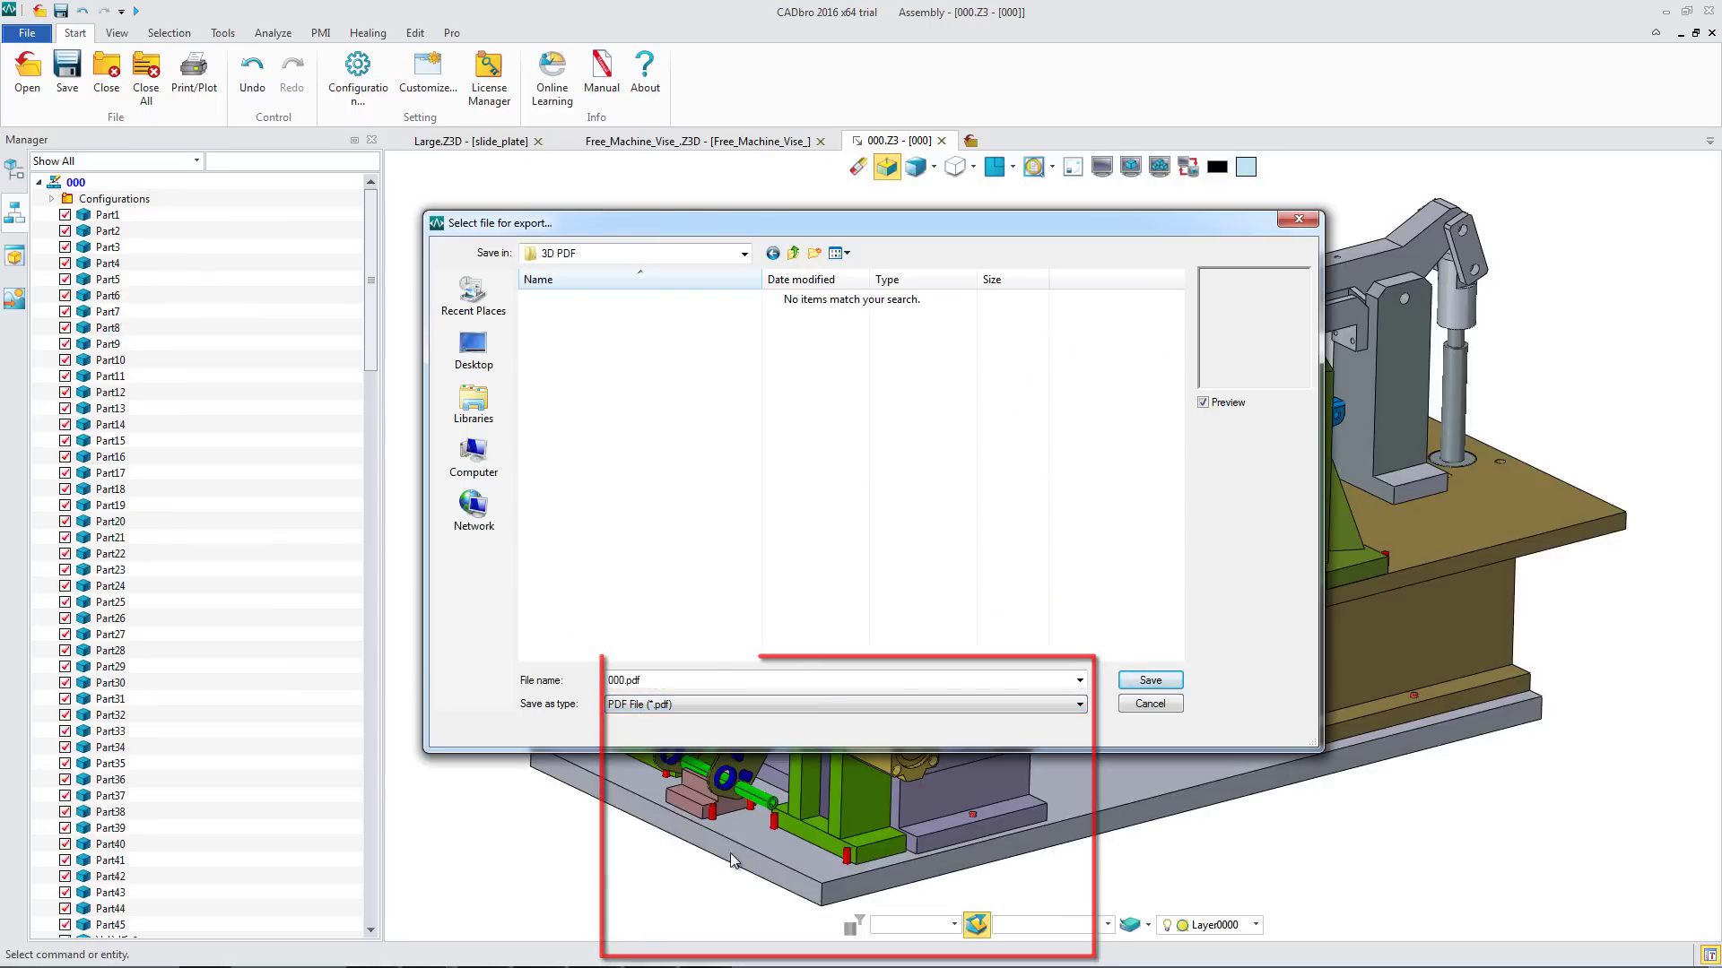
left_click(1150, 679)
left_click(1018, 466)
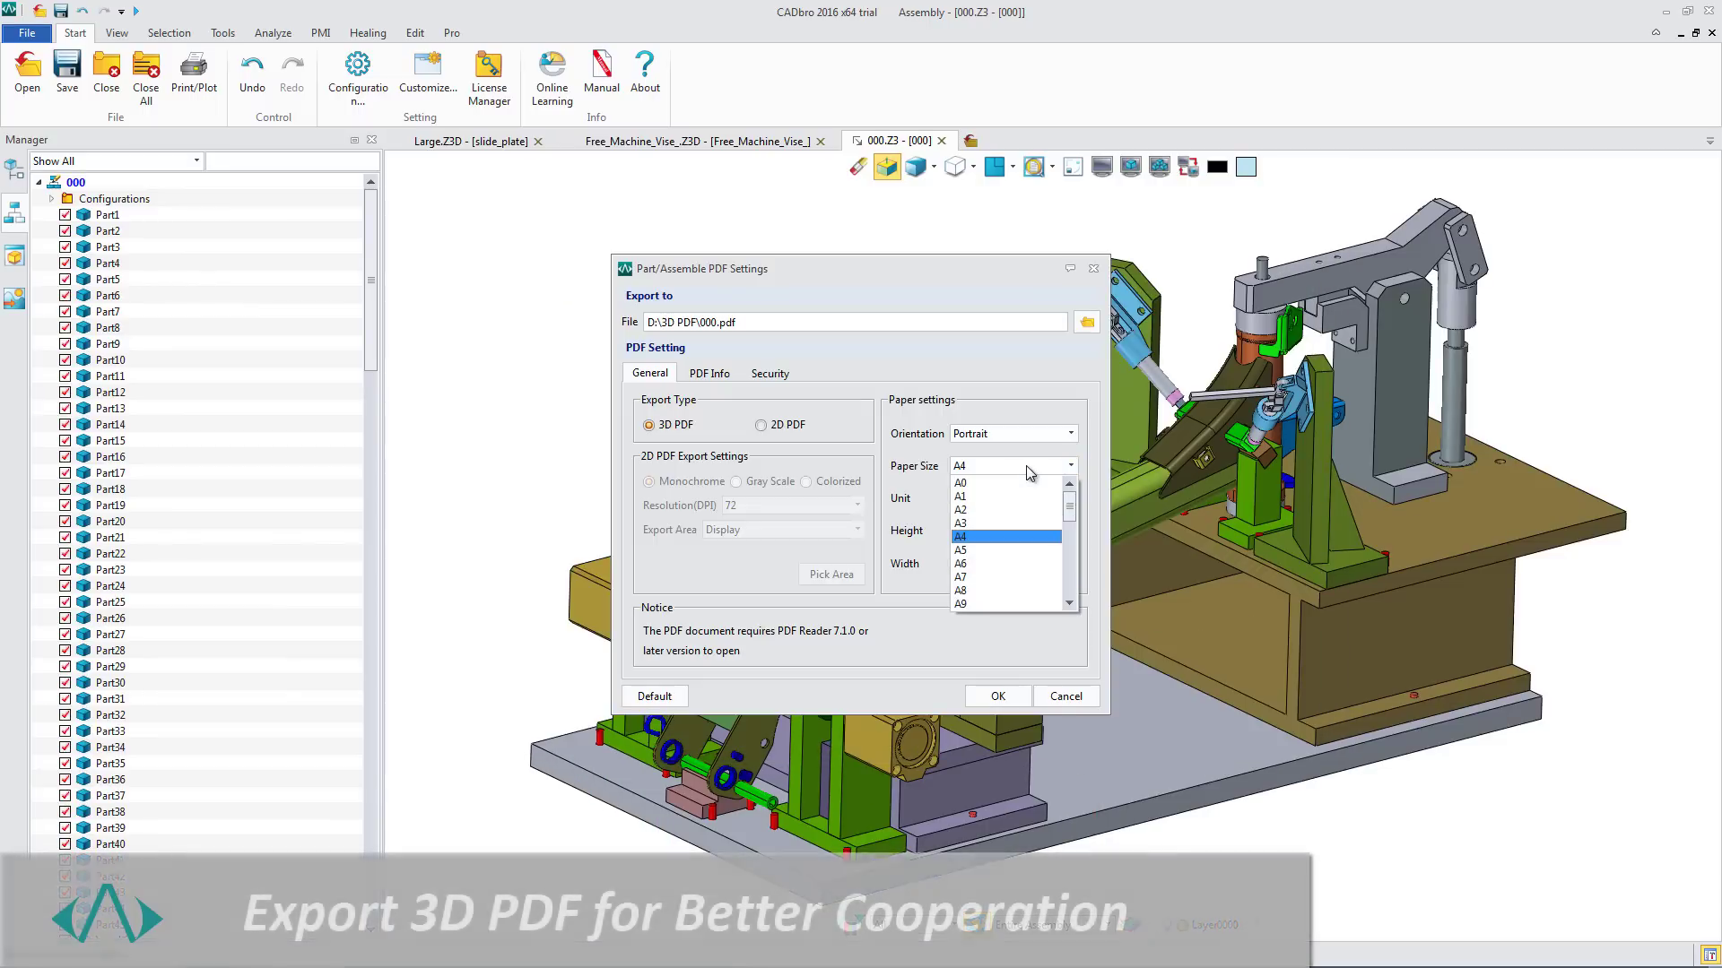
left_click(1004, 512)
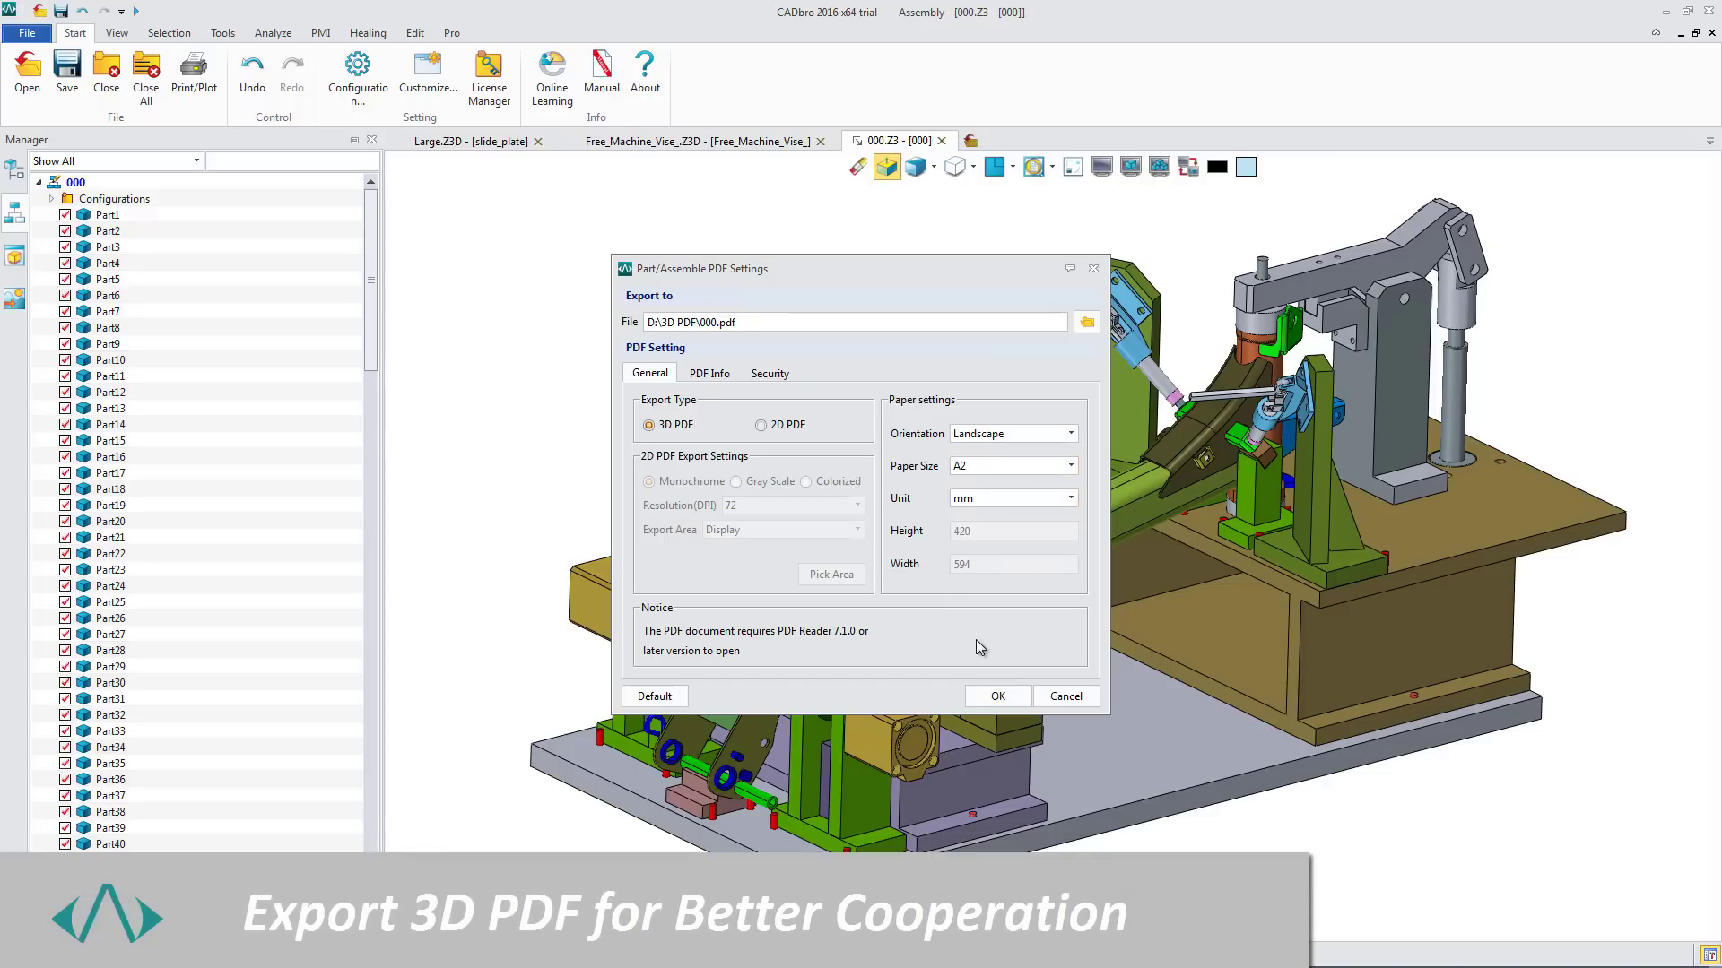
left_click(995, 696)
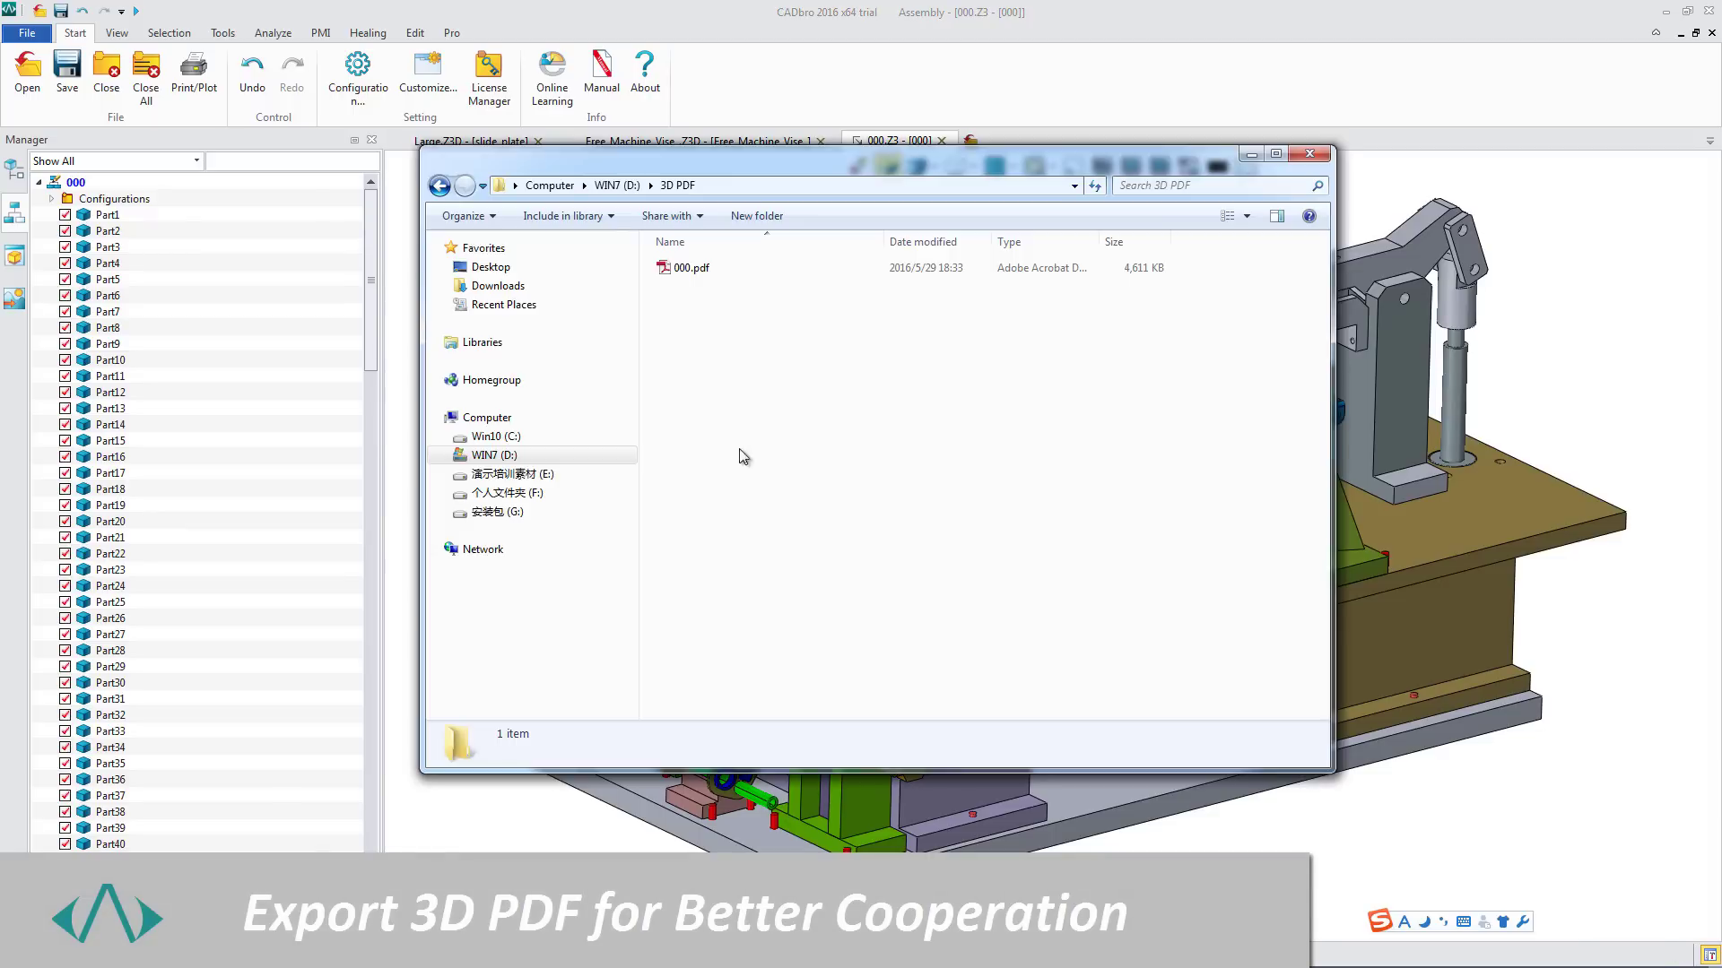
Open 000.pdf in Adobe Reader and rotate the 3D fixture model
double_click(690, 268)
left_click(365, 91)
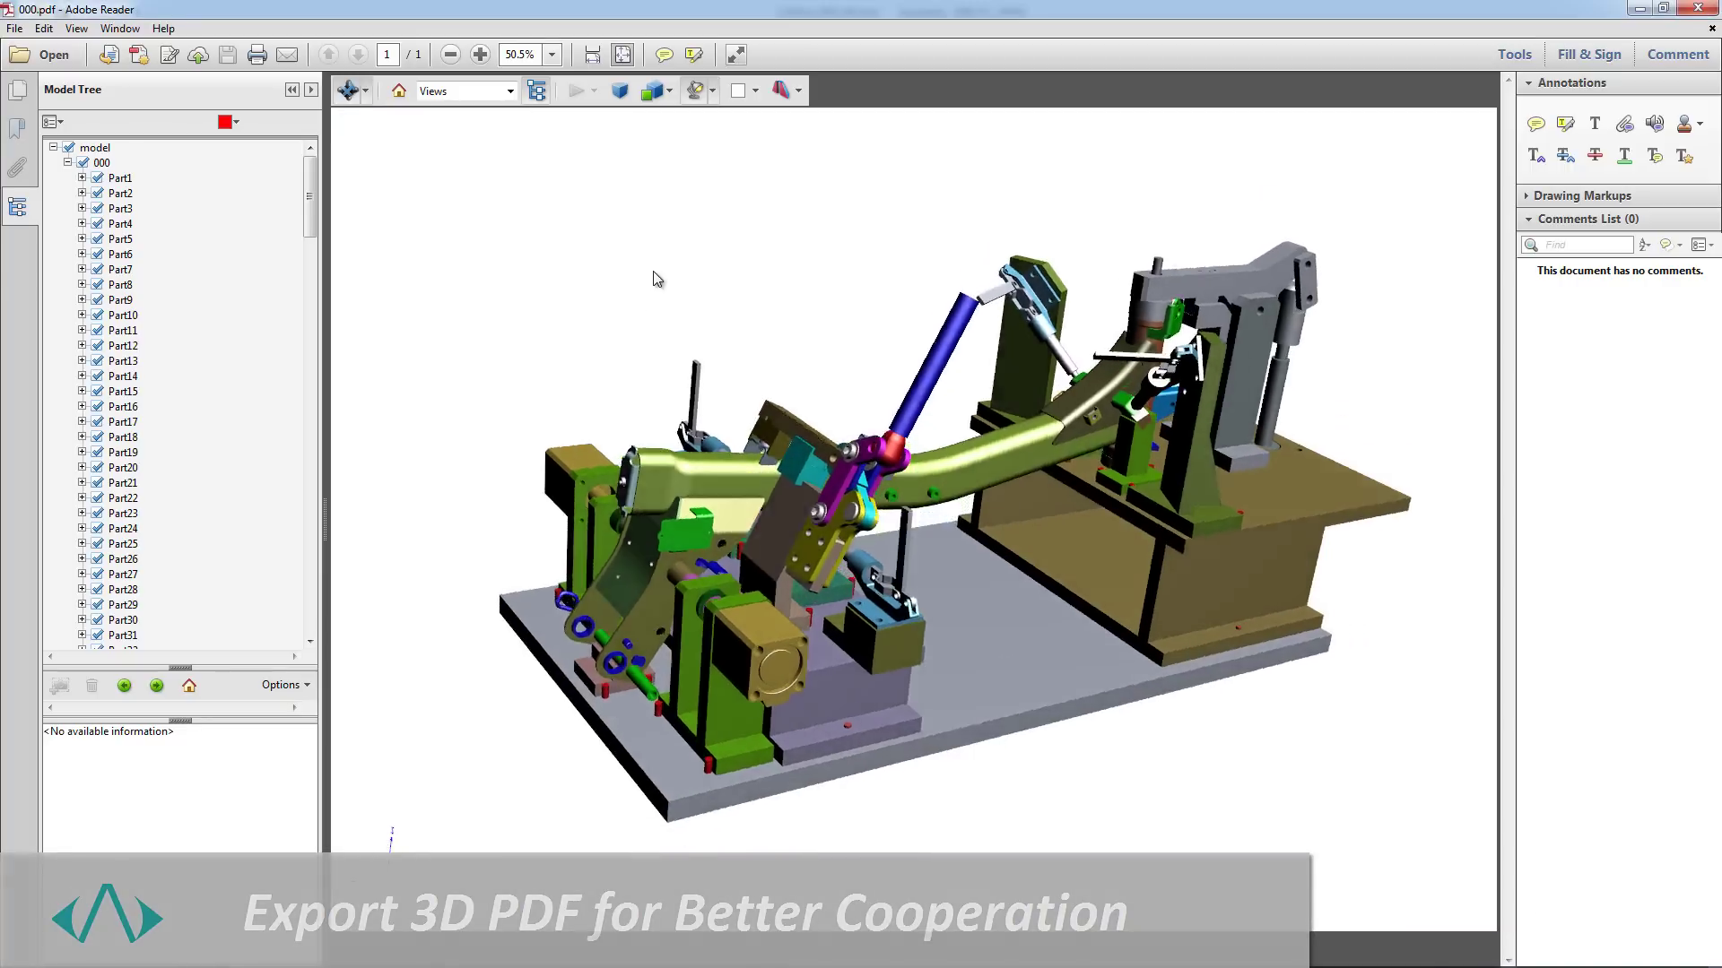
left_click_drag(653, 277, 634, 307)
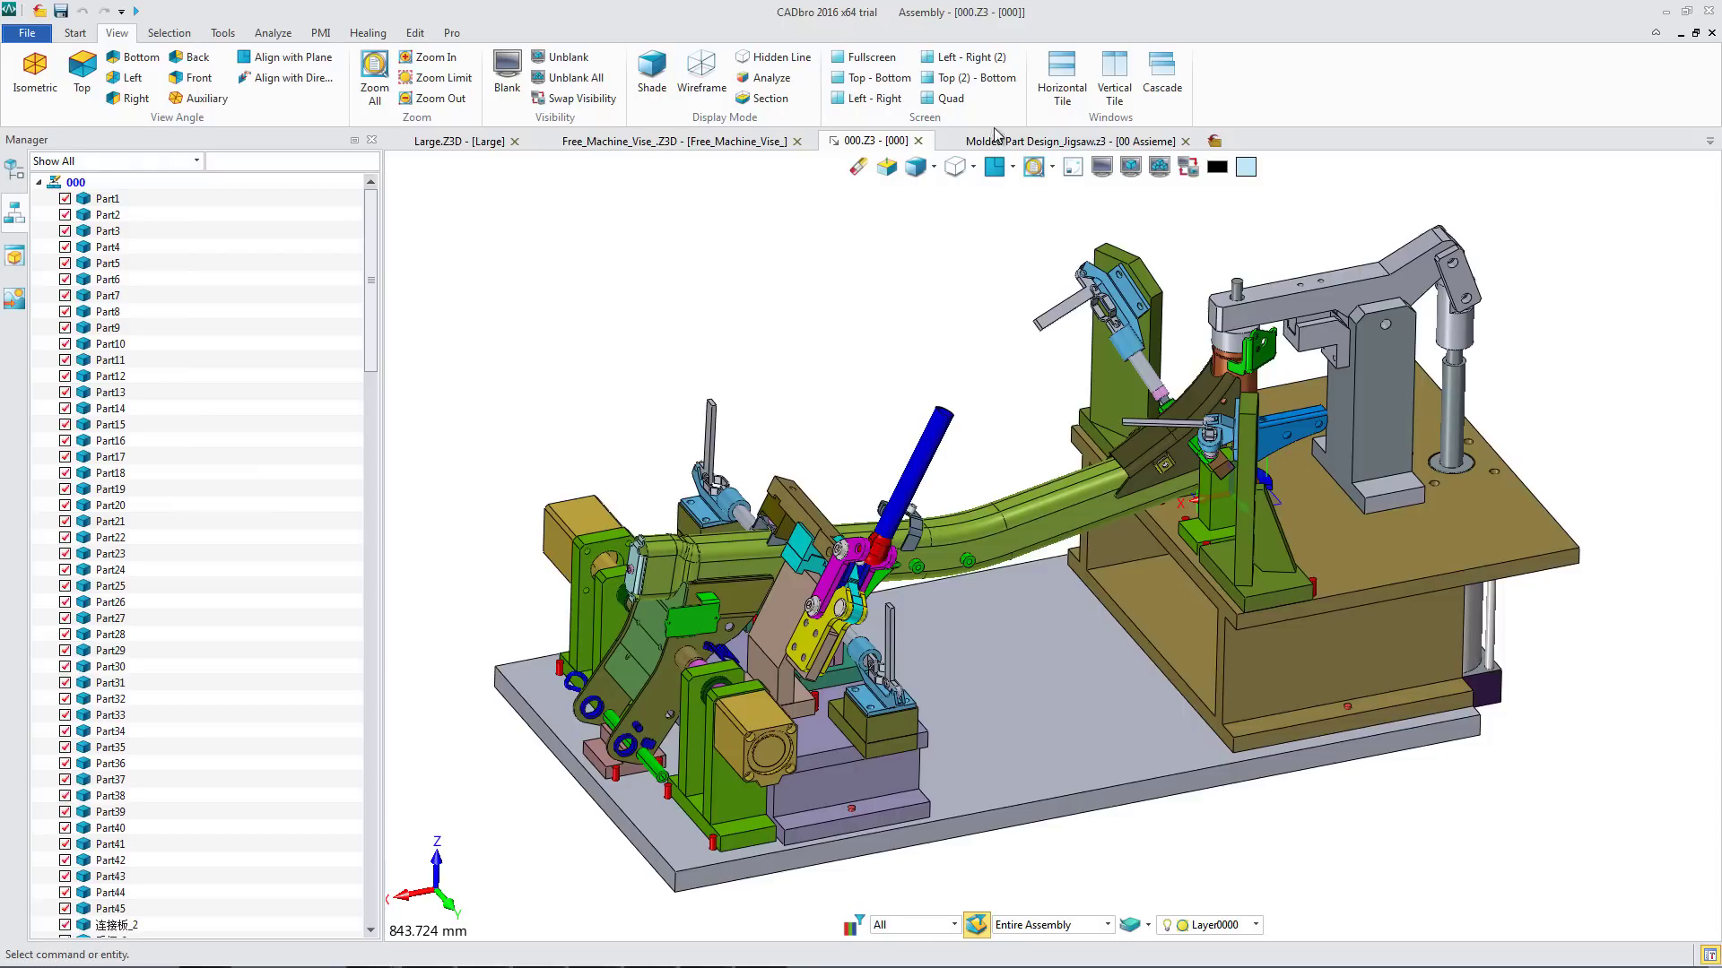
Tile the model windows horizontally, then vertically, then cascade them, and maximize the jigsaw window
left_click(1062, 71)
left_click(1114, 72)
left_click(1162, 76)
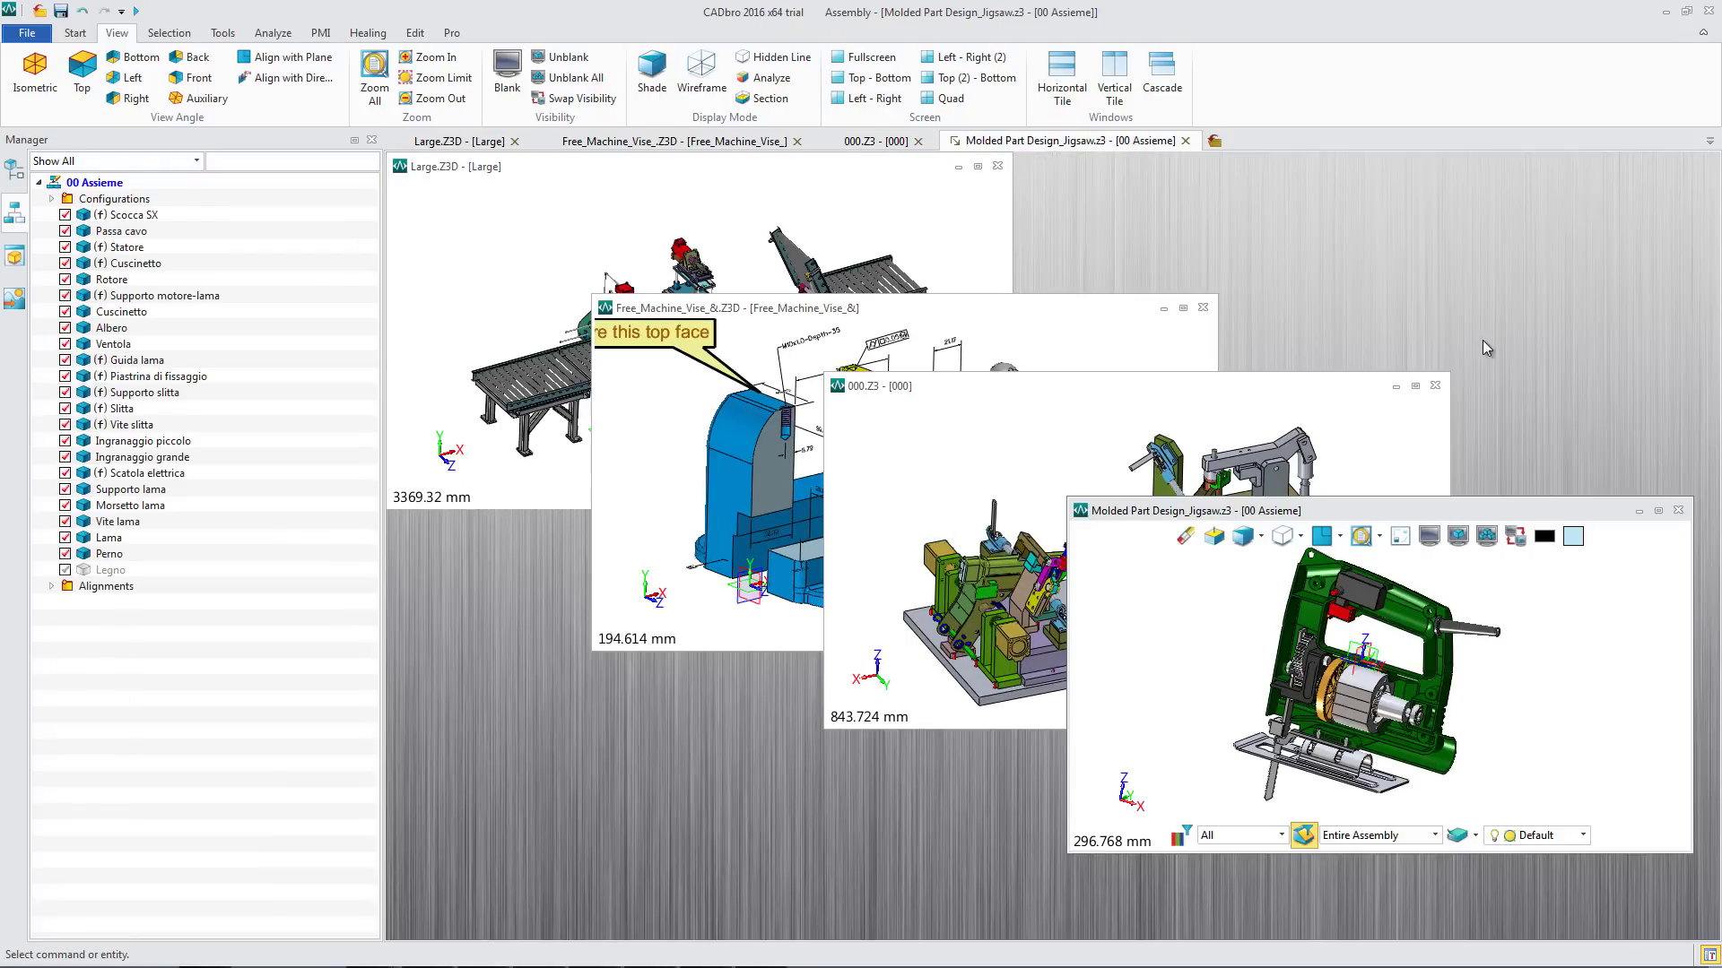
double_click(1523, 509)
left_click(451, 33)
Run an interference check on the jigsaw, showing interferences 10, 11 and 13, then fit the view
left_click(41, 77)
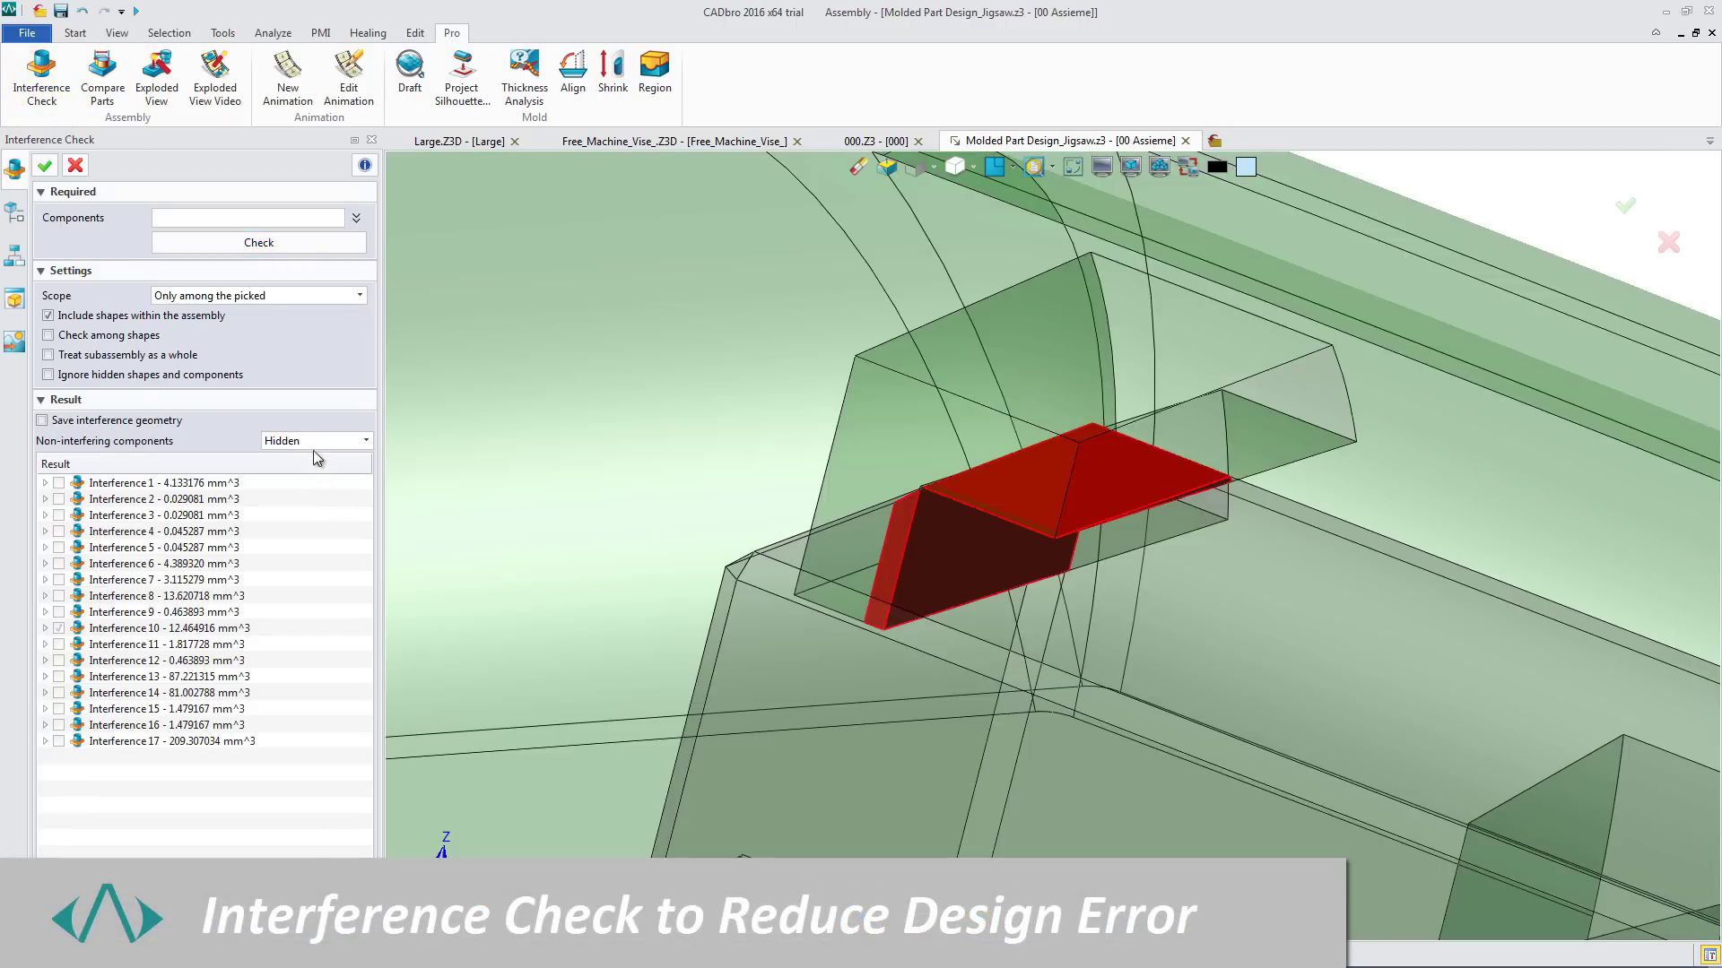
left_click(59, 645)
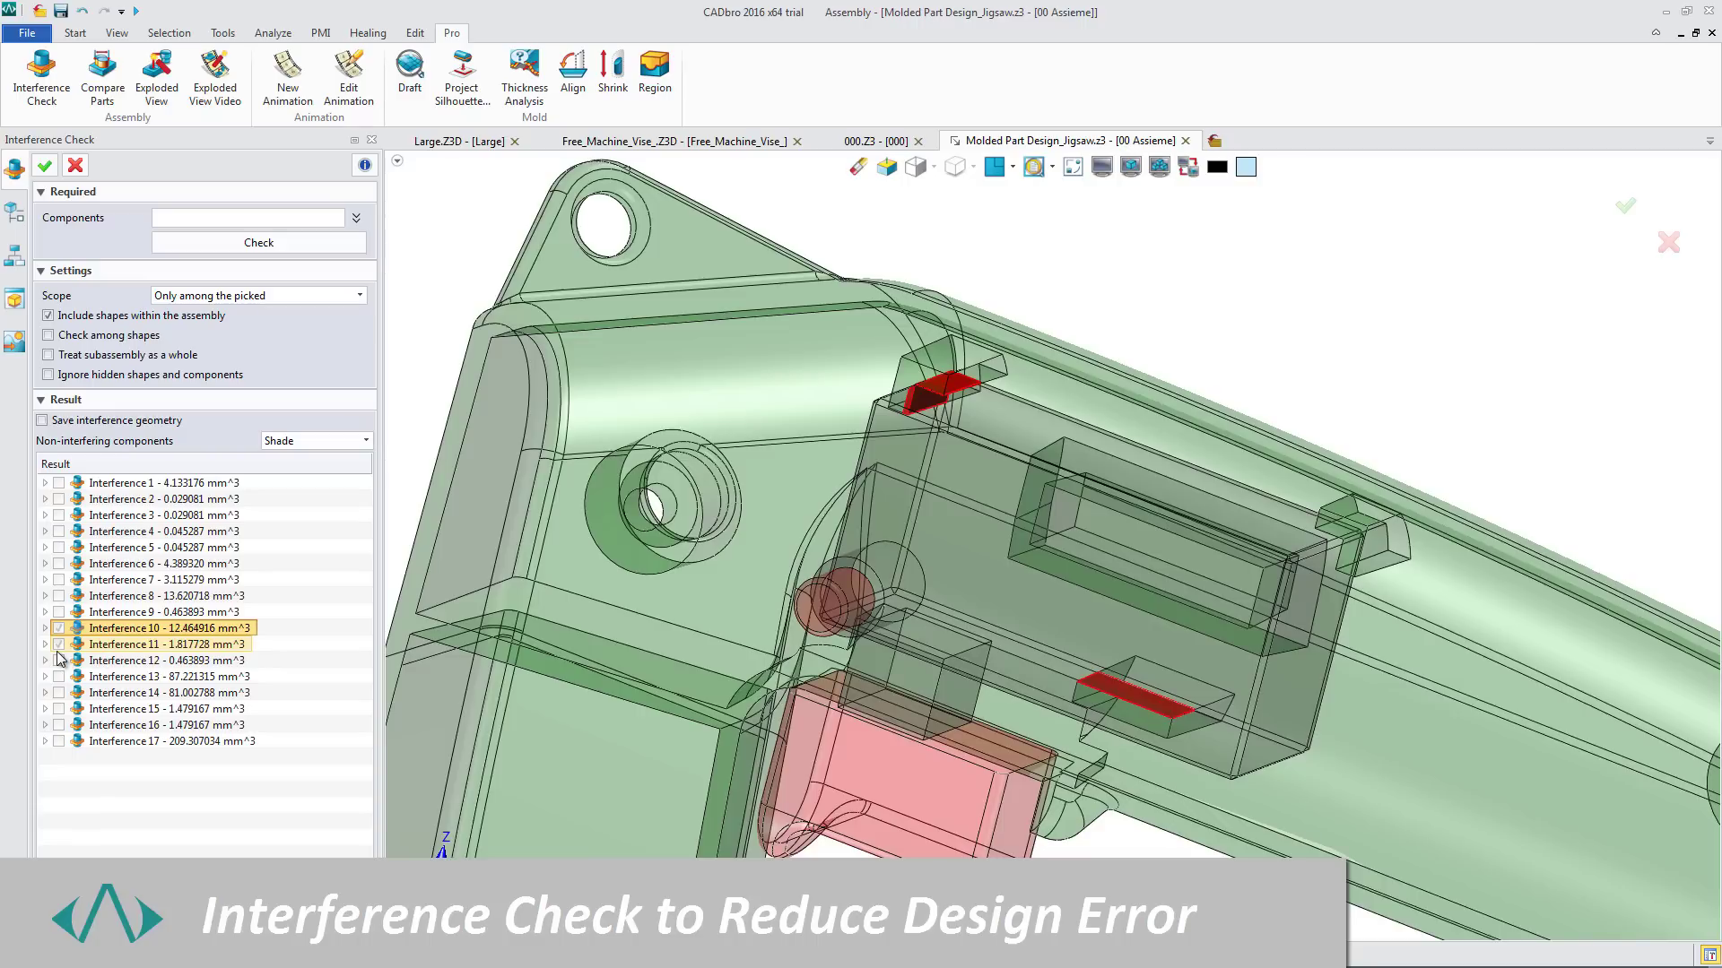
left_click(58, 677)
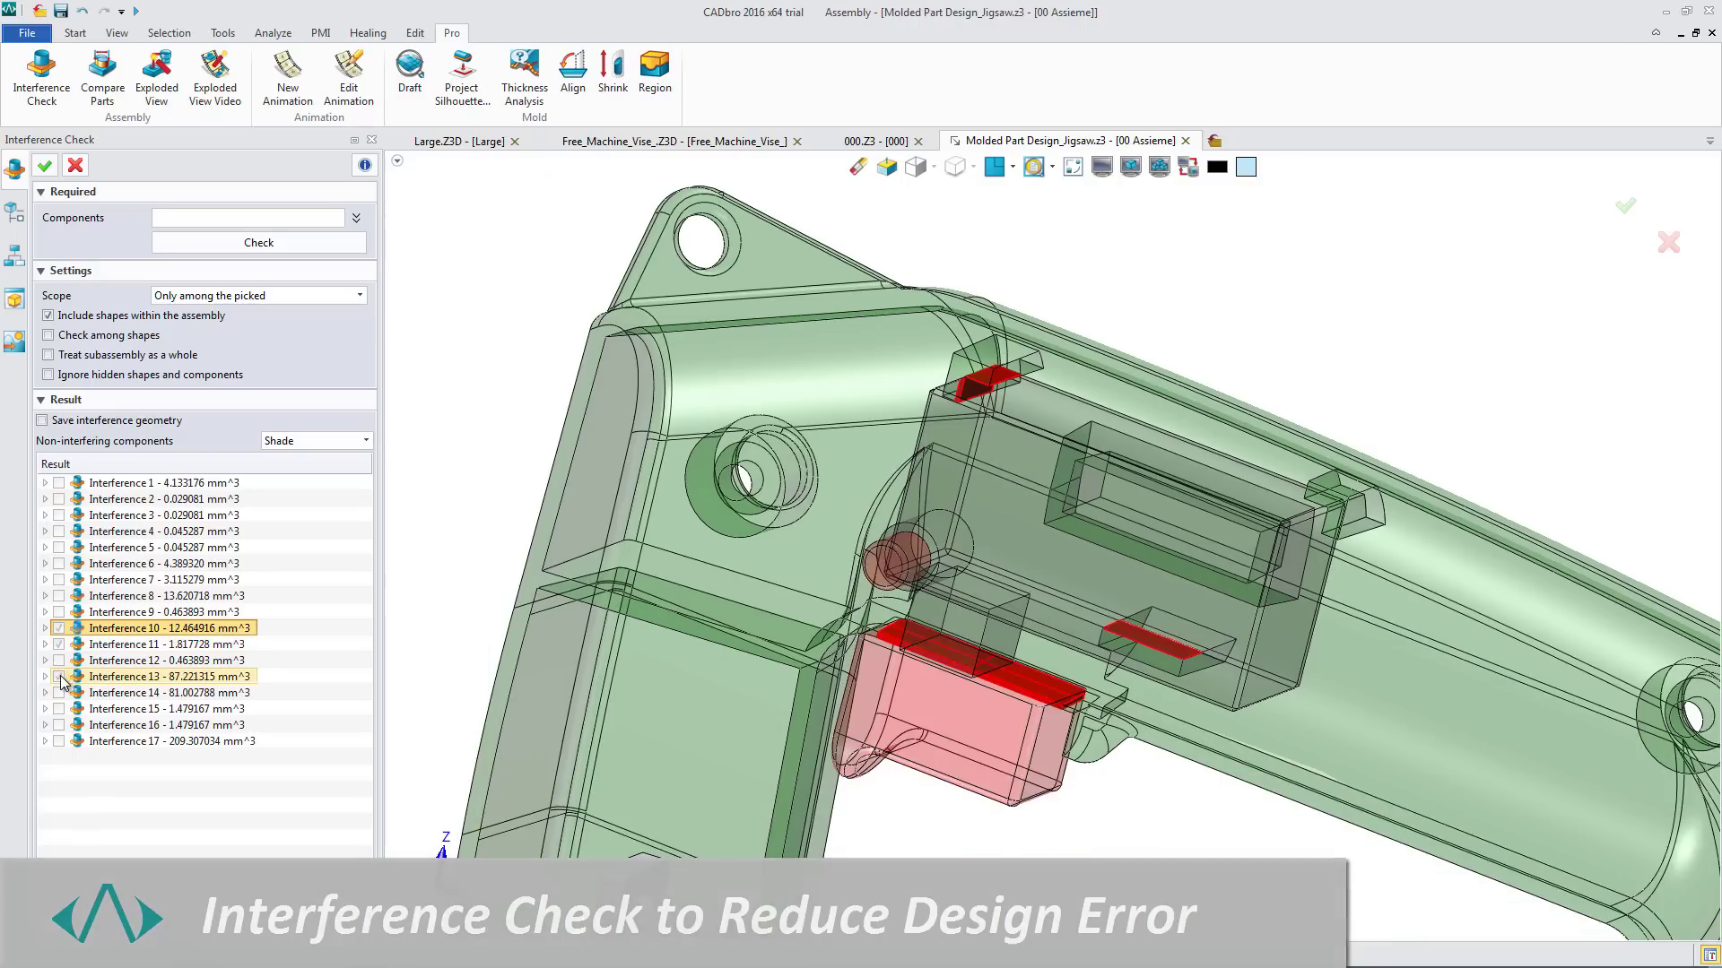
left_click(76, 174)
left_click(1029, 169)
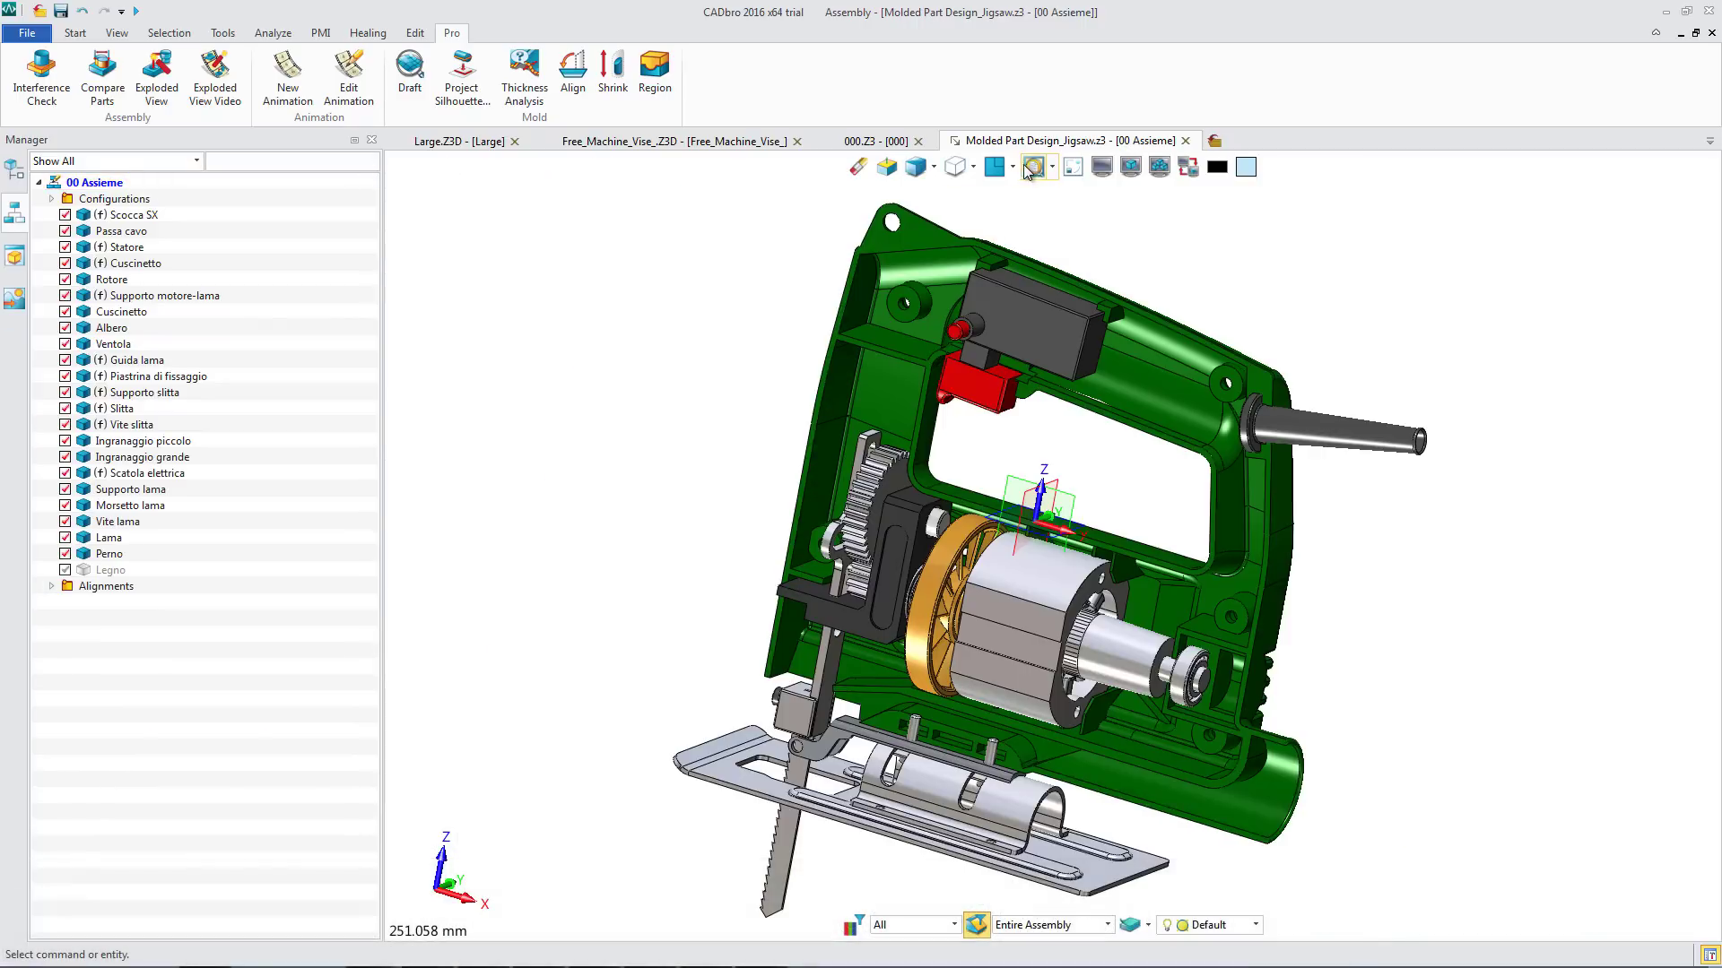
Open Scocca SX alone and map its wall thickness to a maximum of 5 in rainbow colours
right_click(906, 208)
left_click(945, 218)
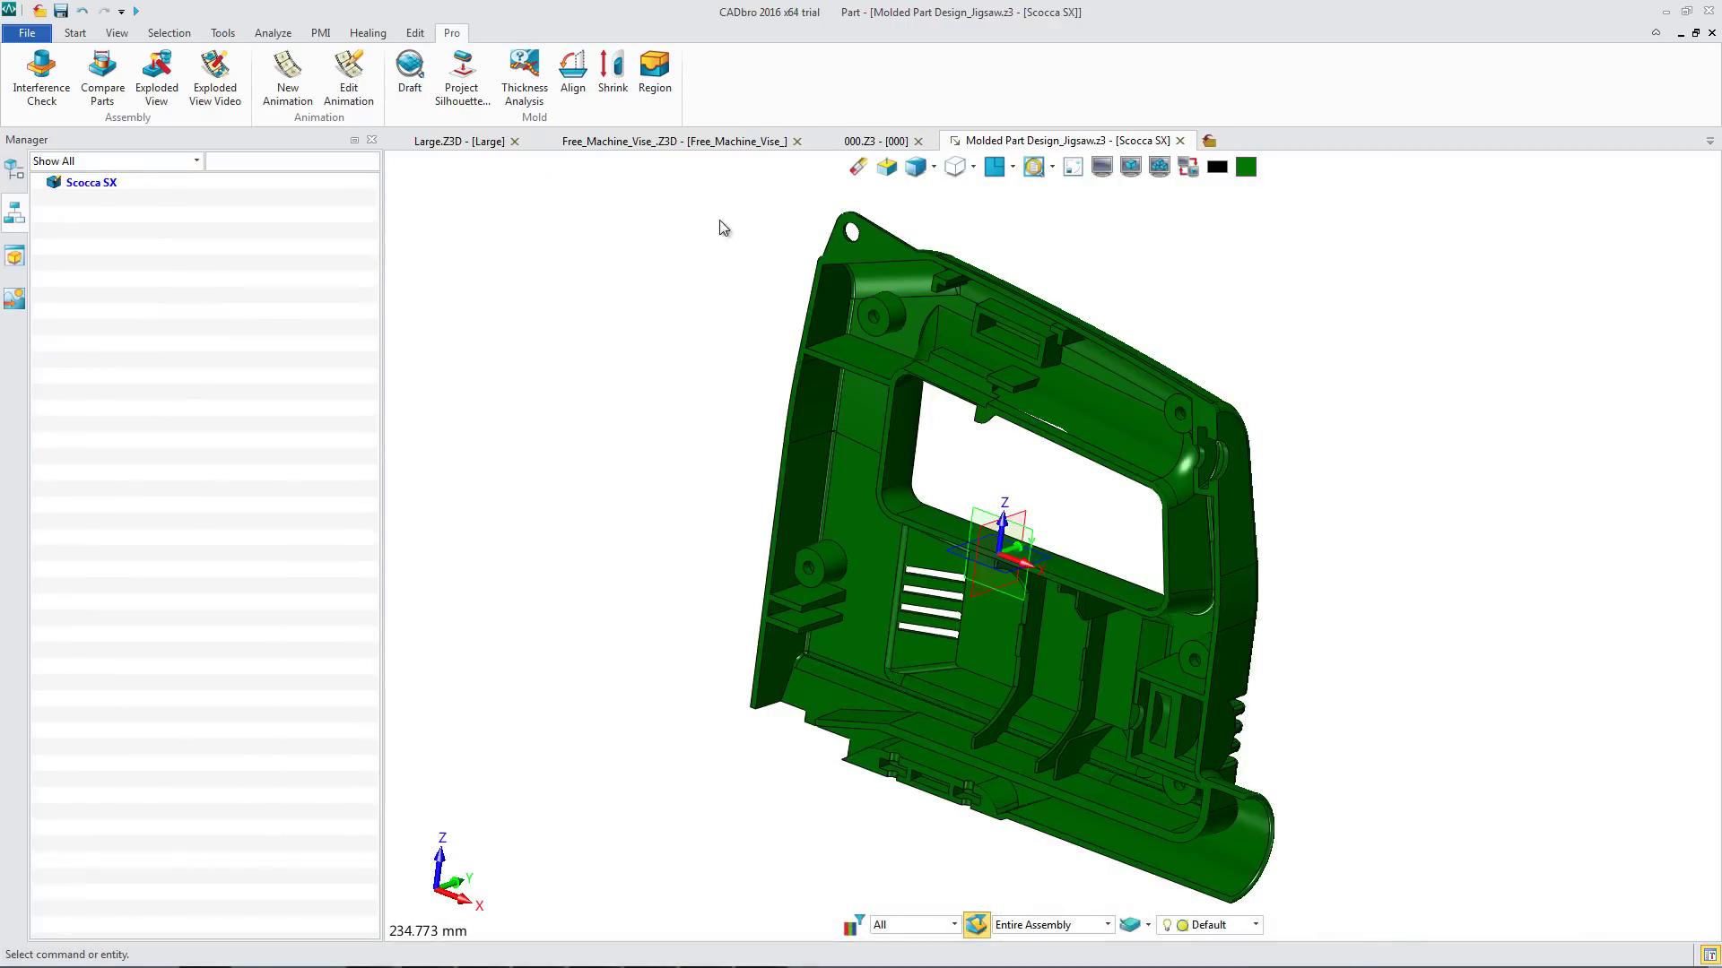
left_click(523, 77)
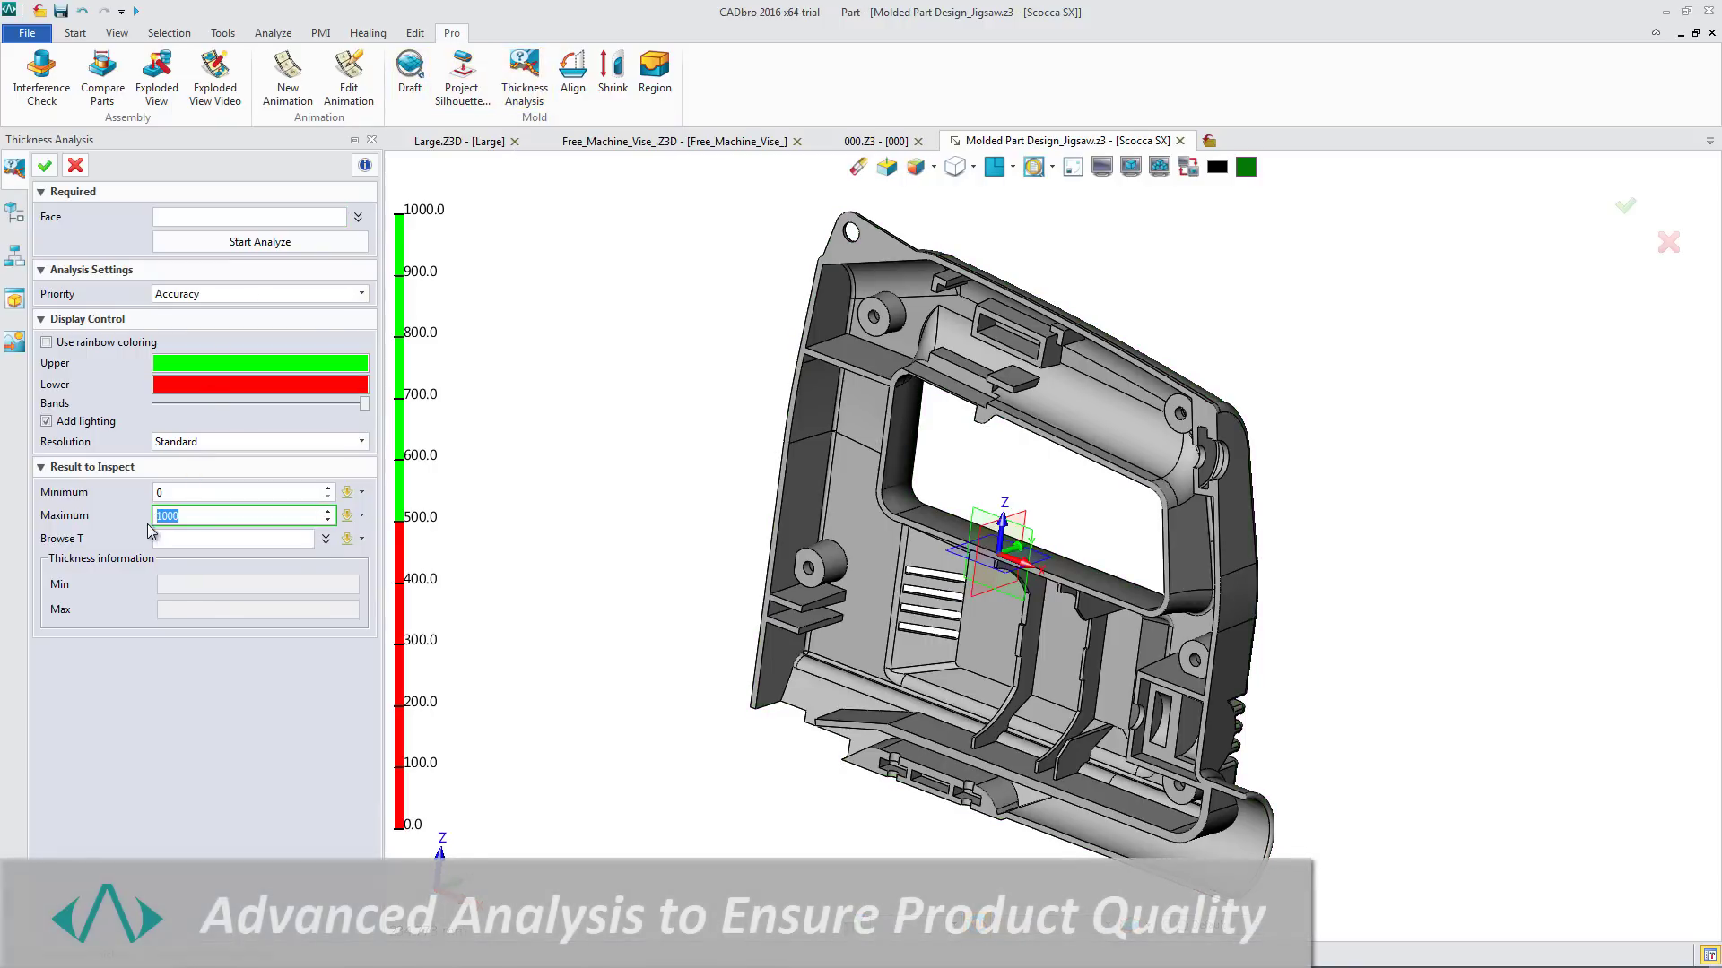
type("5")
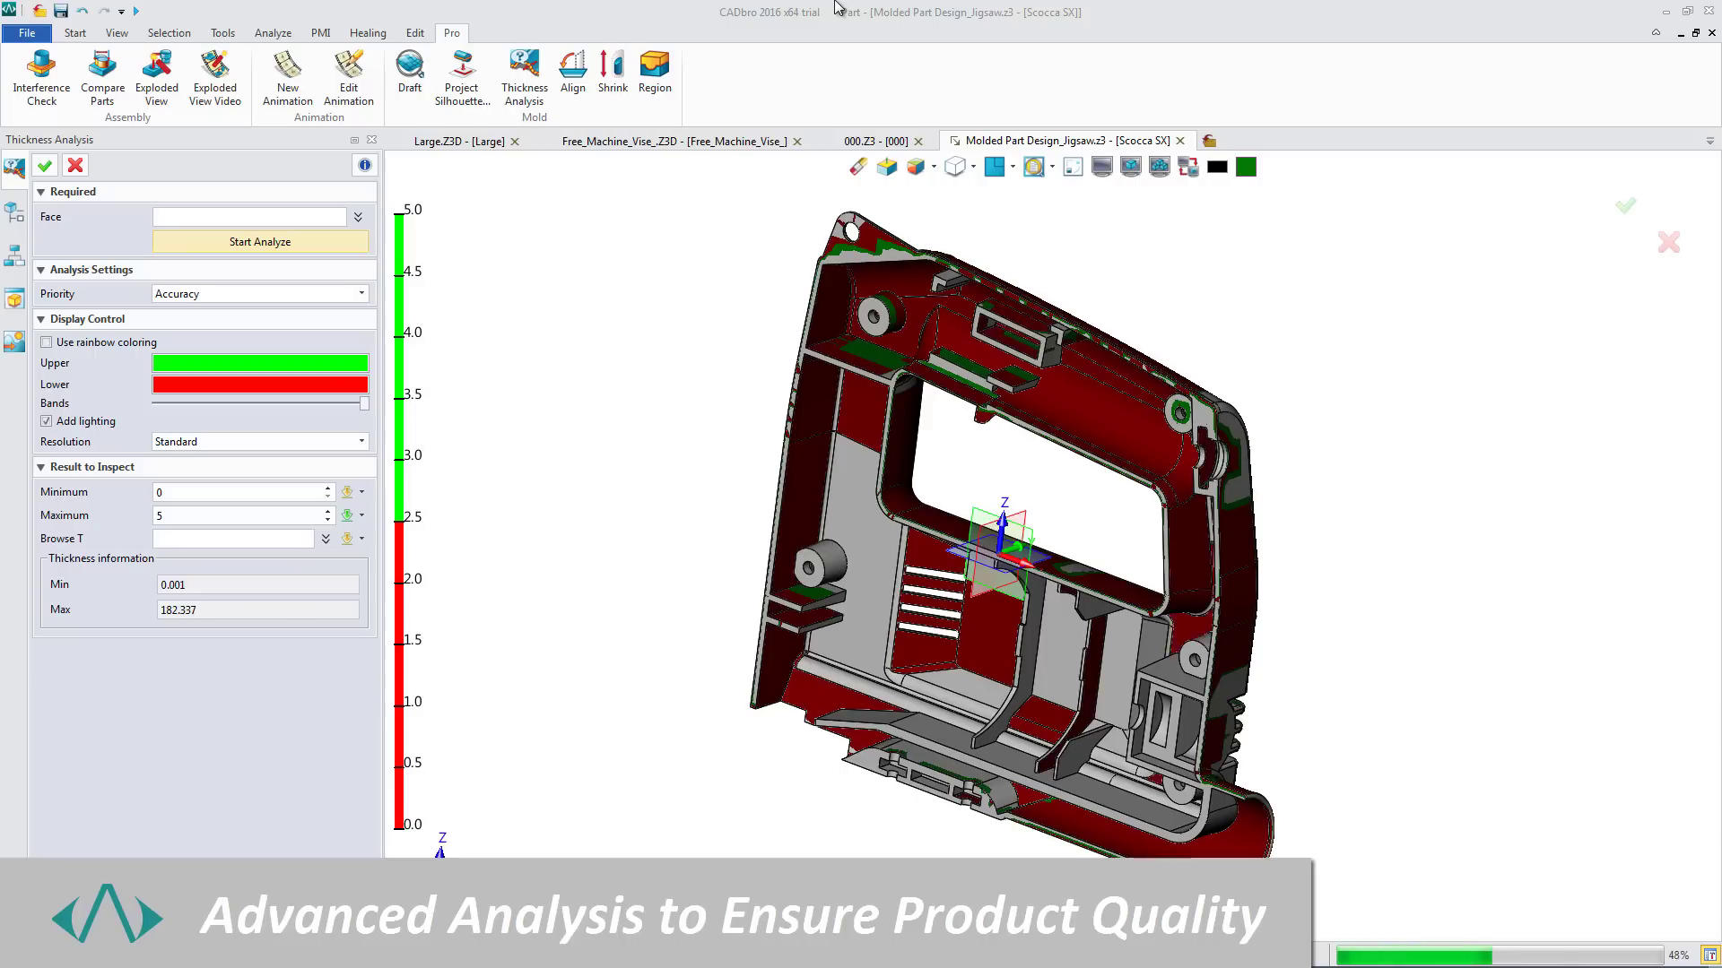
left_click(93, 343)
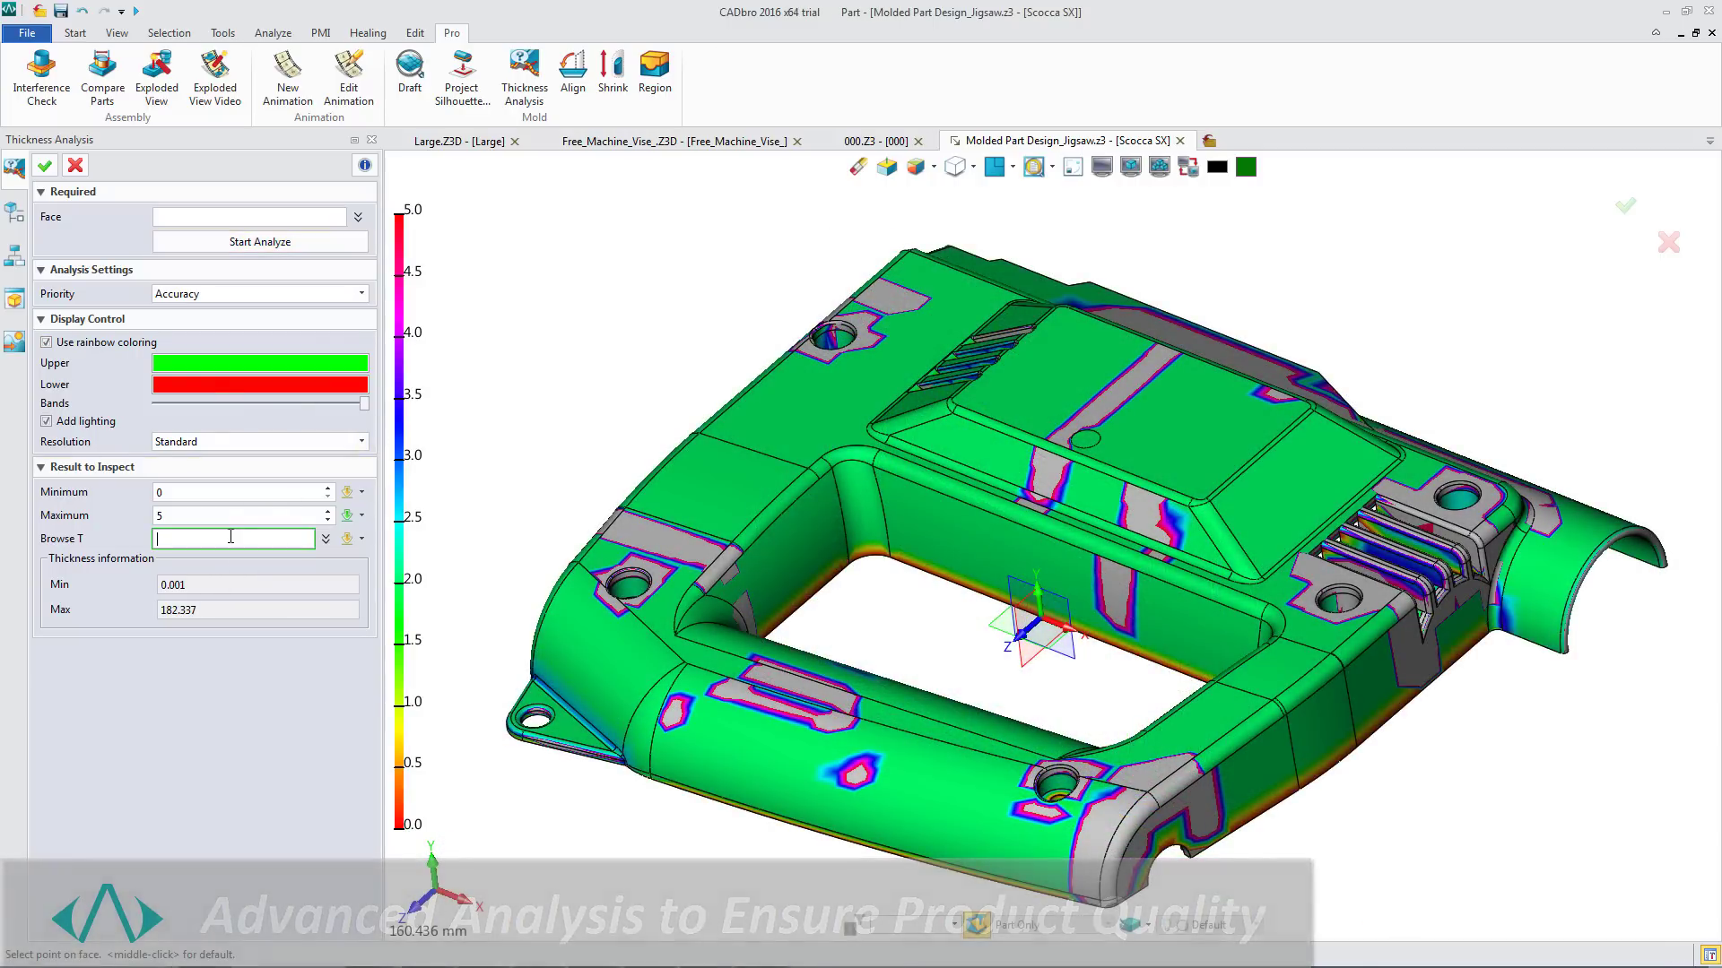
Replace the thickness map with a draft-angle analysis in colour bands, viewing the shell's underside
left_click(44, 165)
left_click(410, 72)
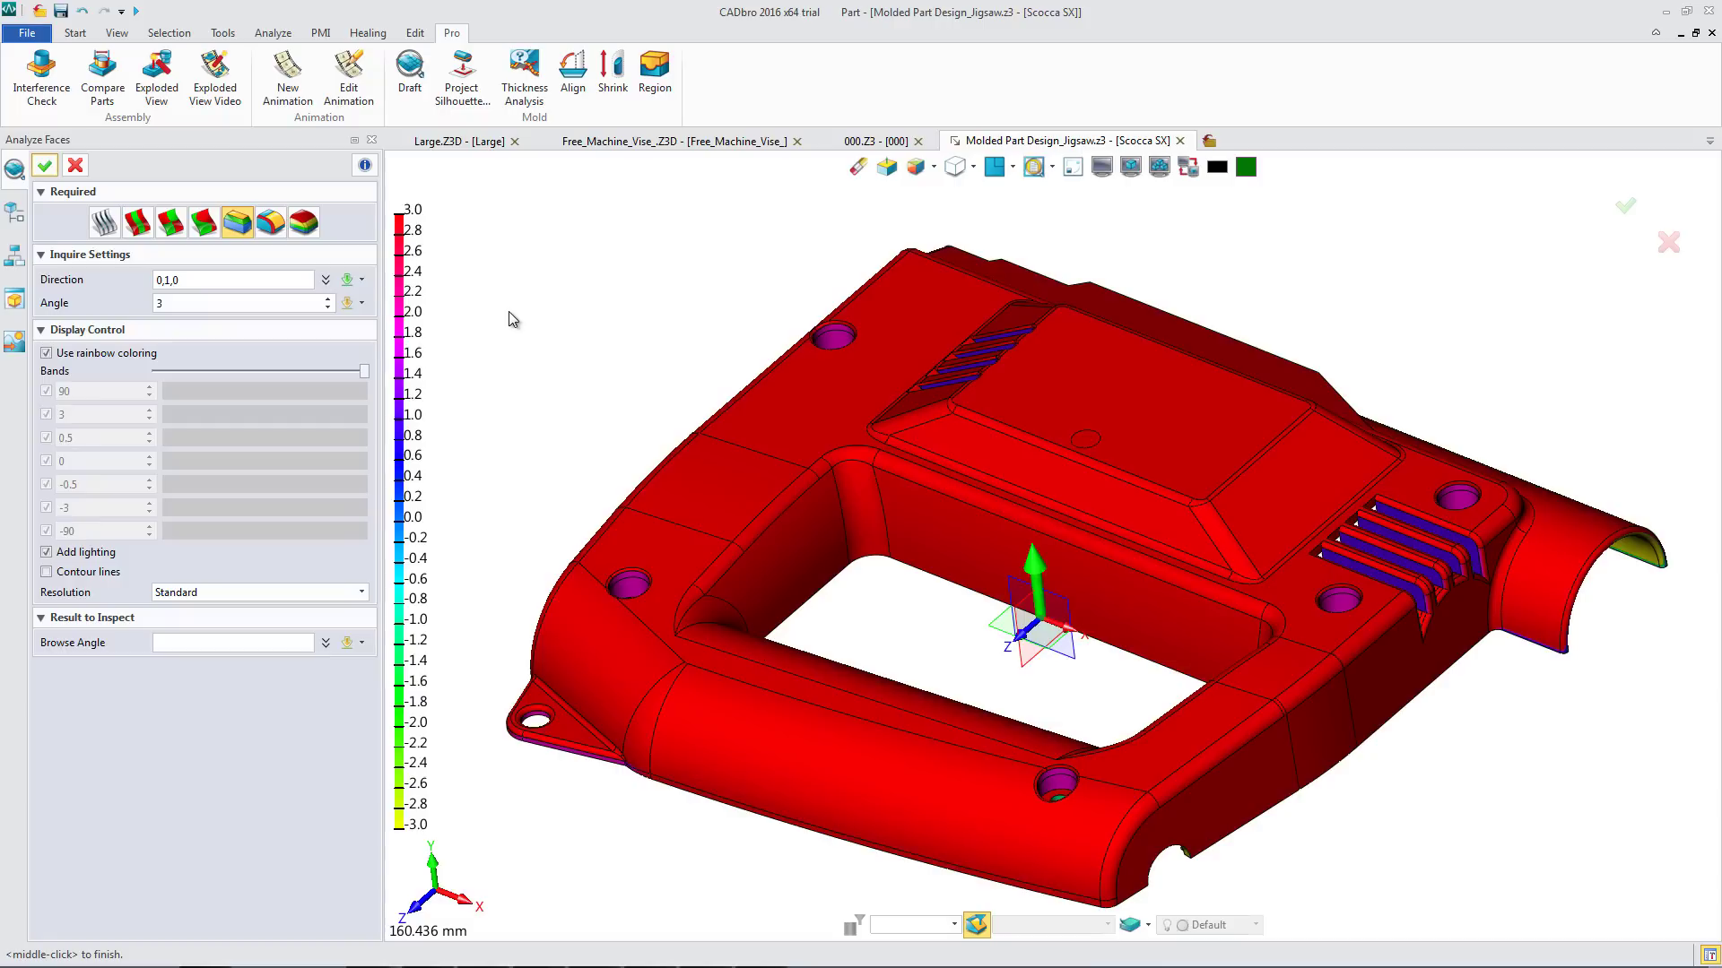
left_click(45, 352)
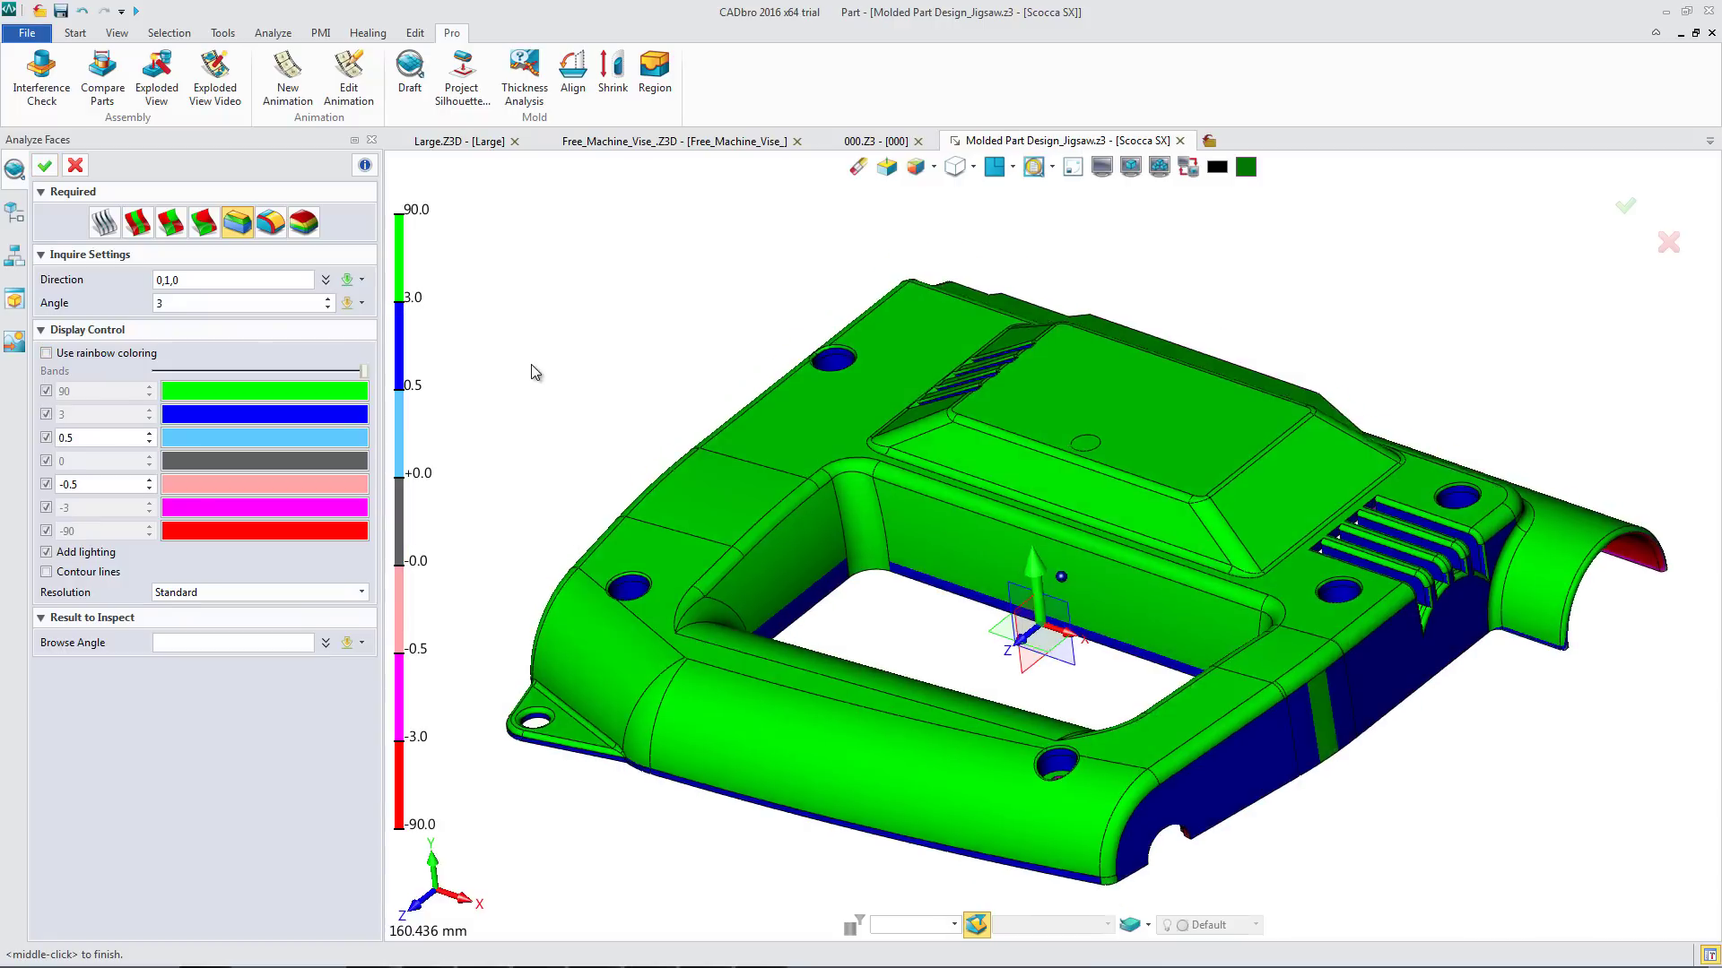
key("ctrl+Down")
key("ctrl+Down")
left_click(70, 355)
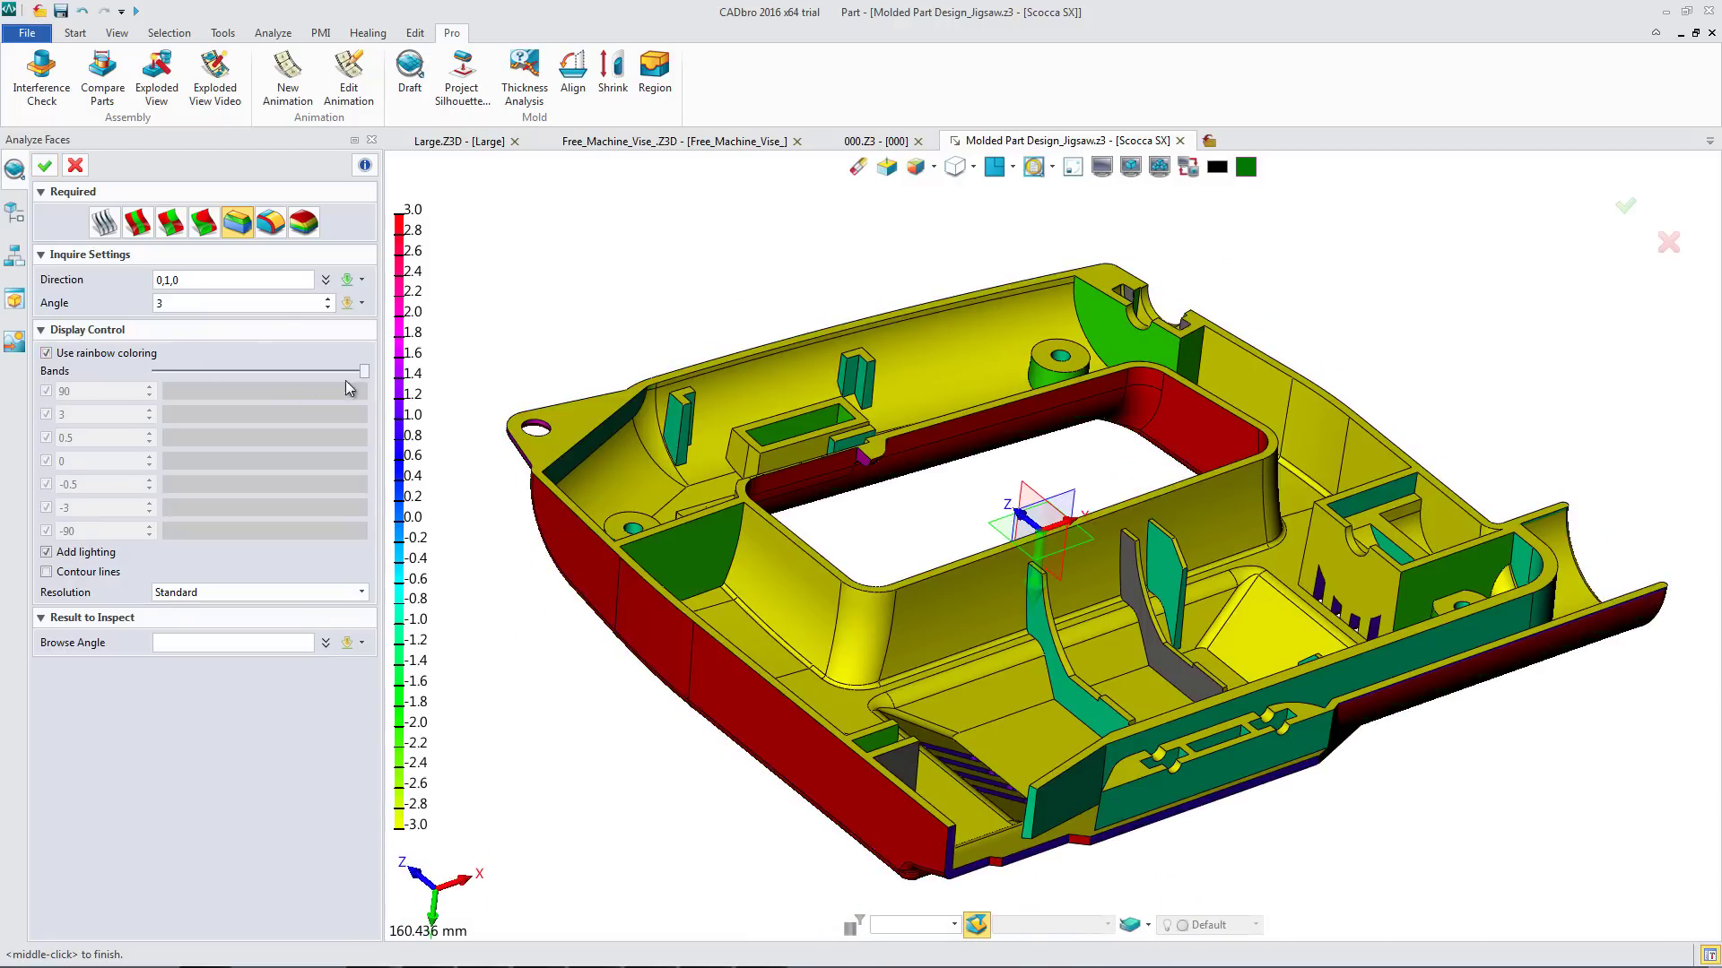
Reduce the draft map to two colours and orbit to inspect the shell's exterior faces
left_click_drag(359, 371, 134, 378)
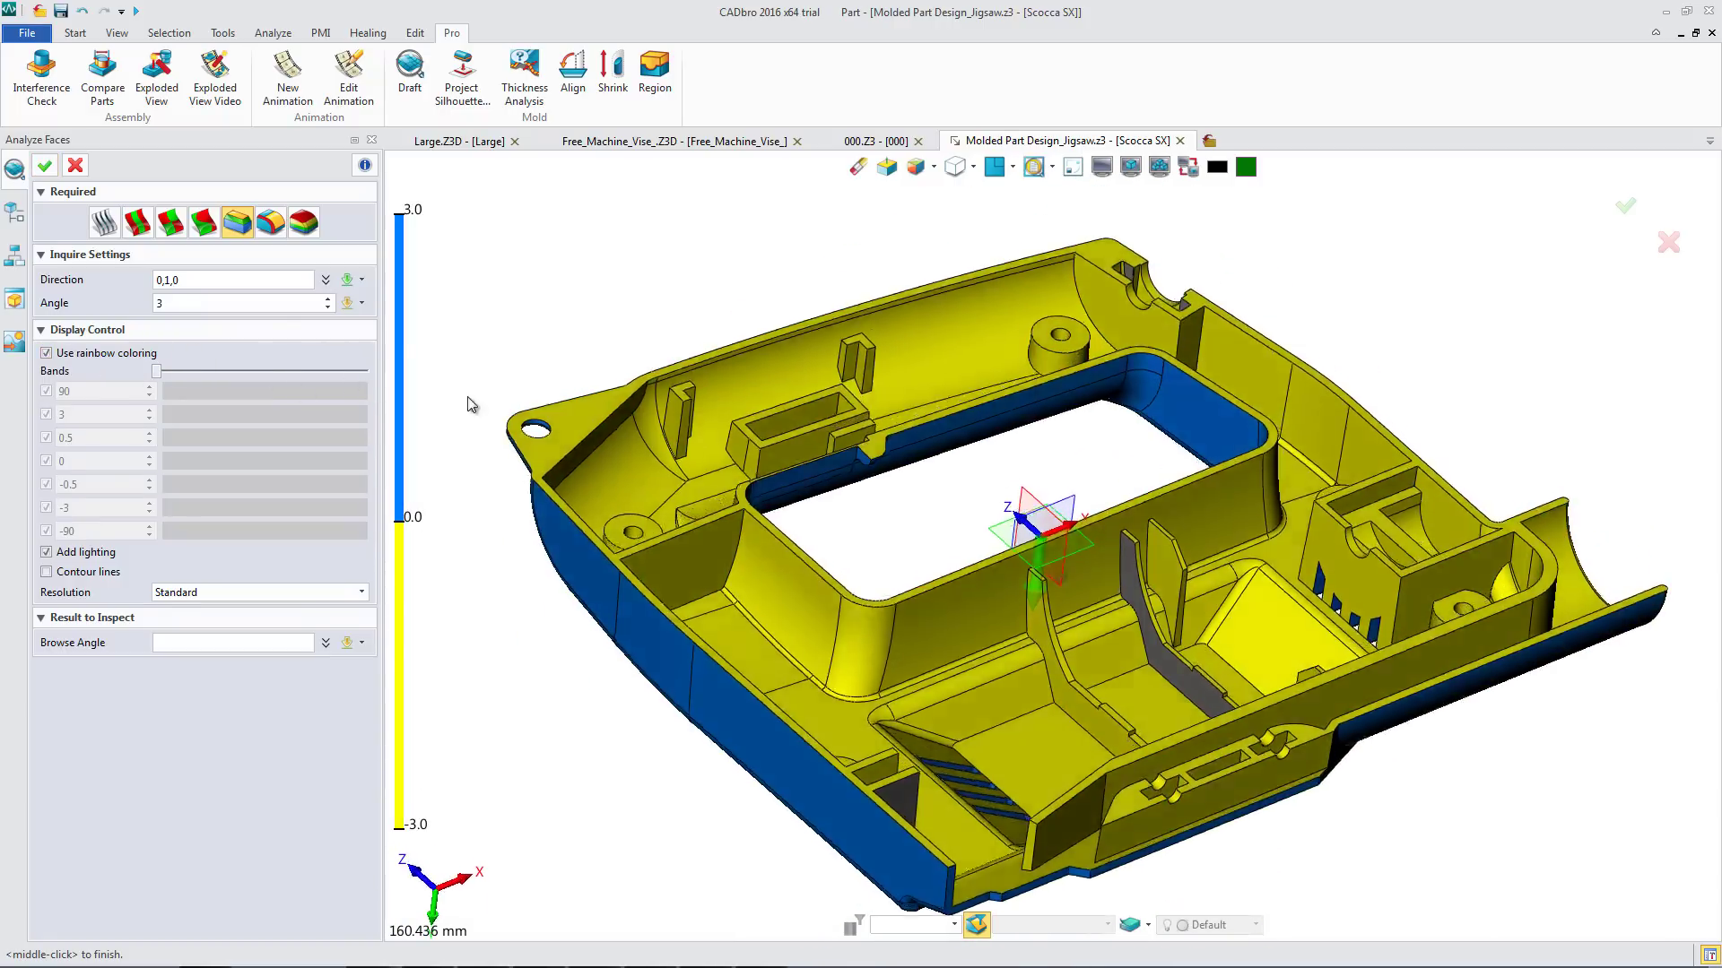
middle_click_drag(516, 336, 1076, 484)
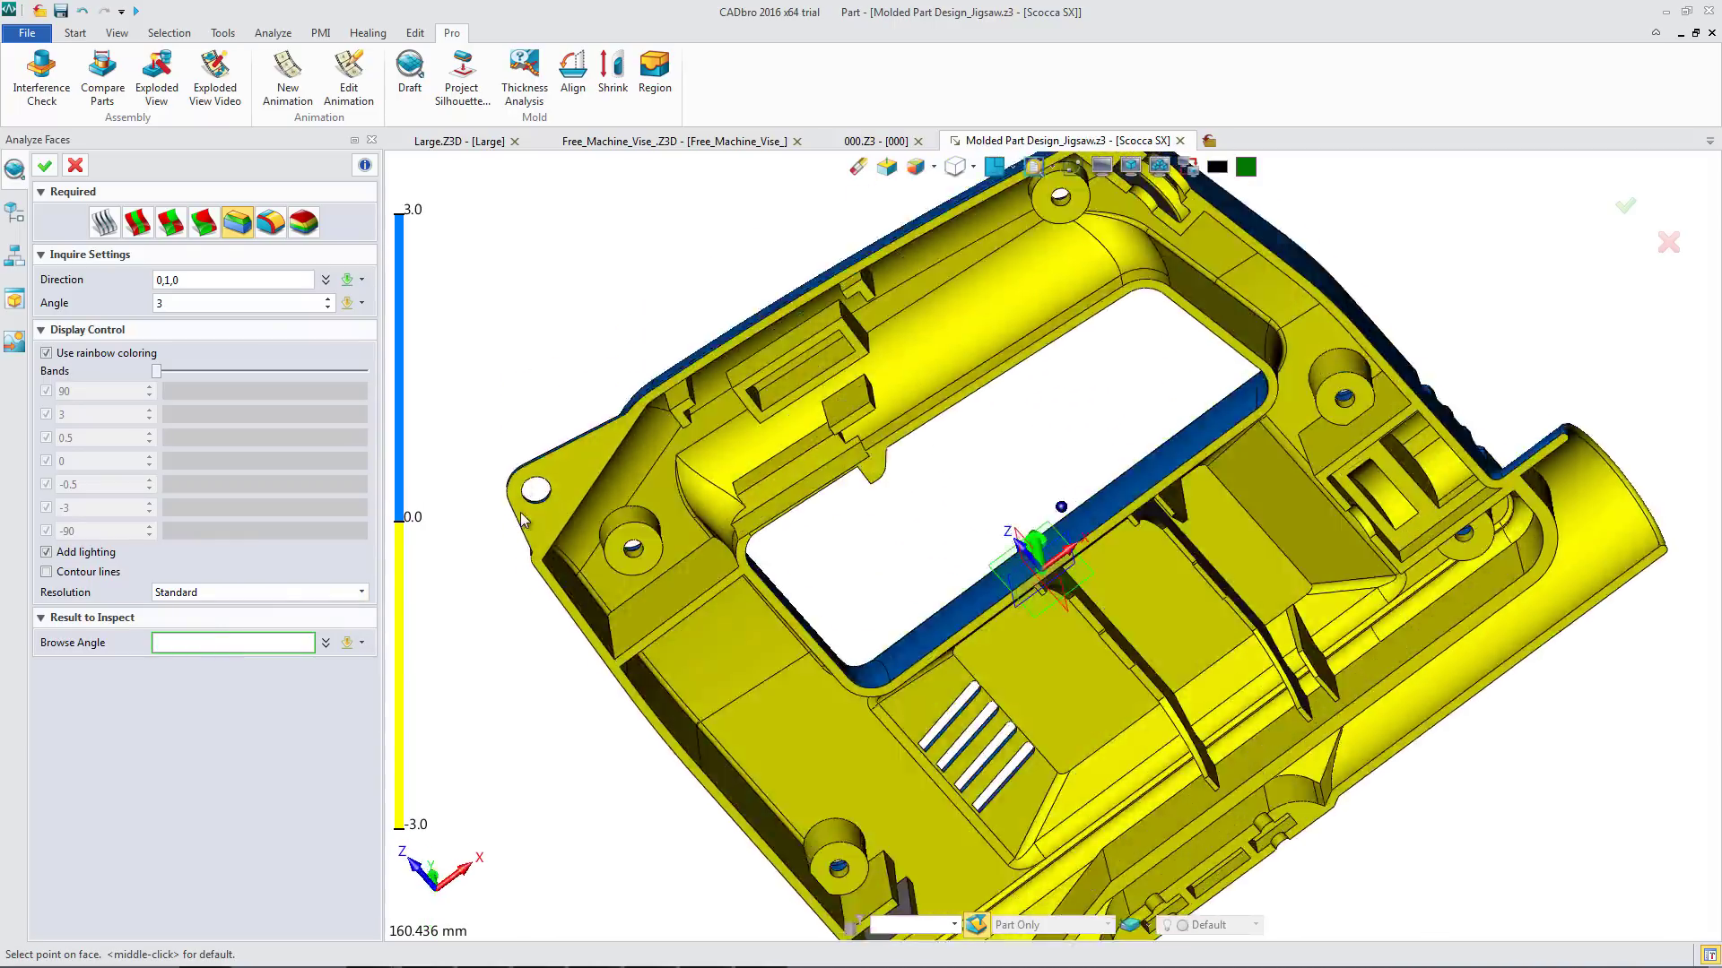
middle_click_drag(524, 512, 531, 529)
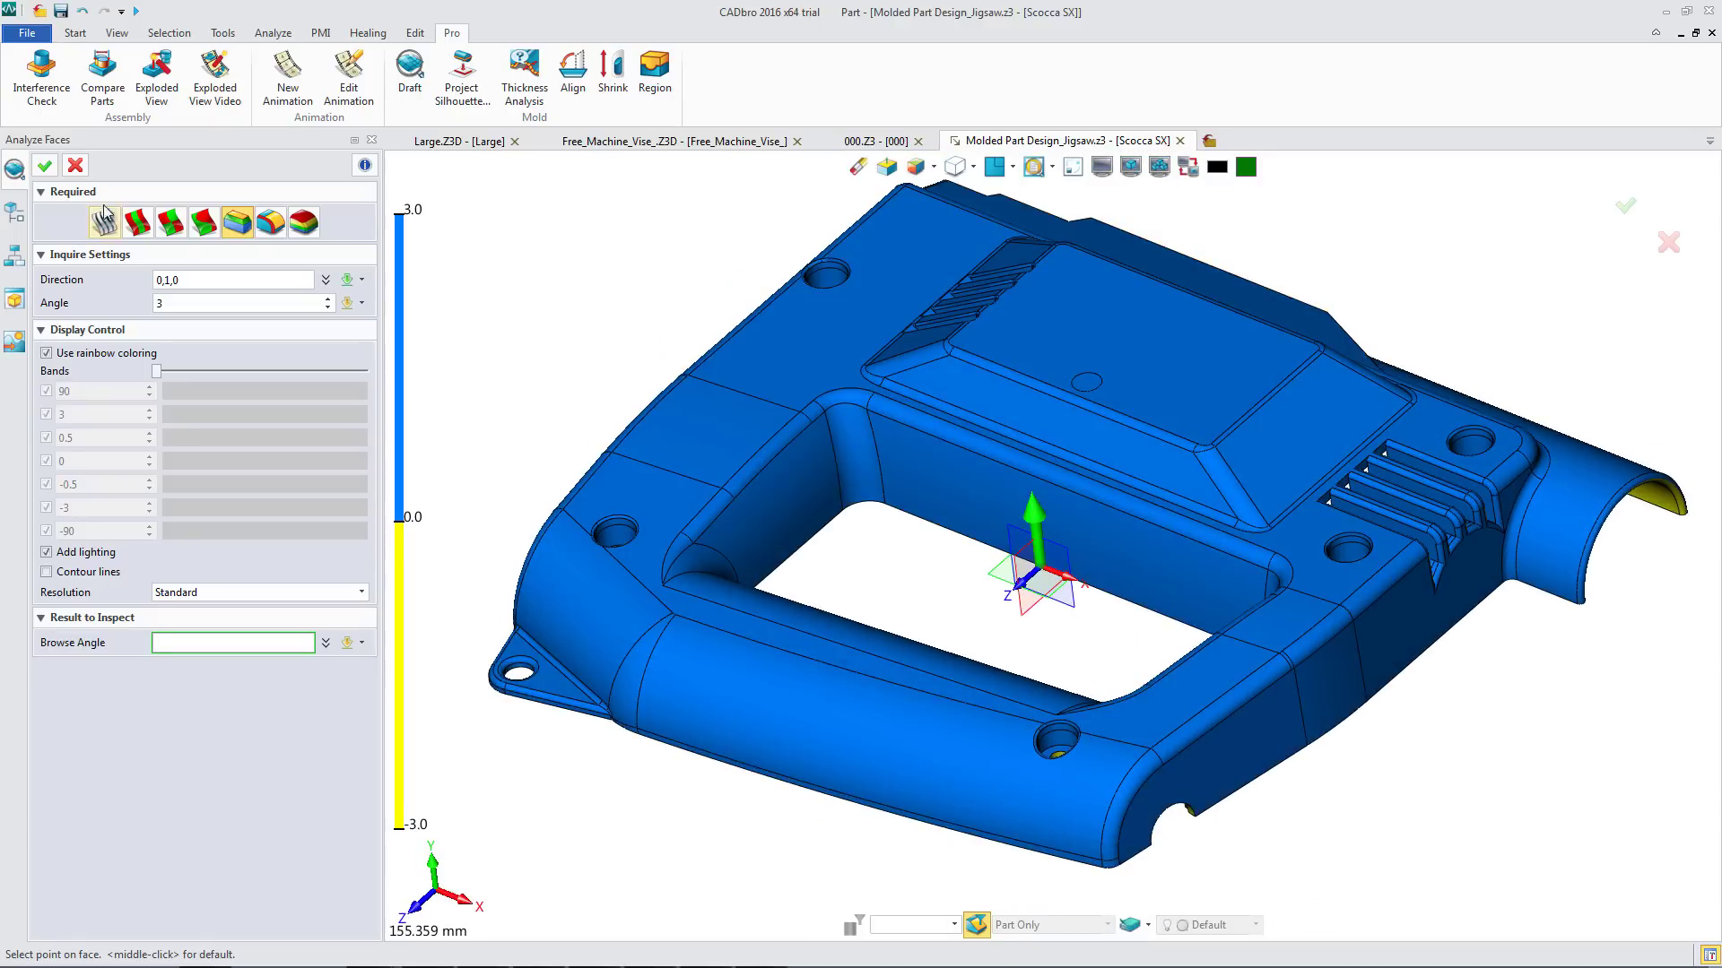
key("Escape")
left_click(466, 81)
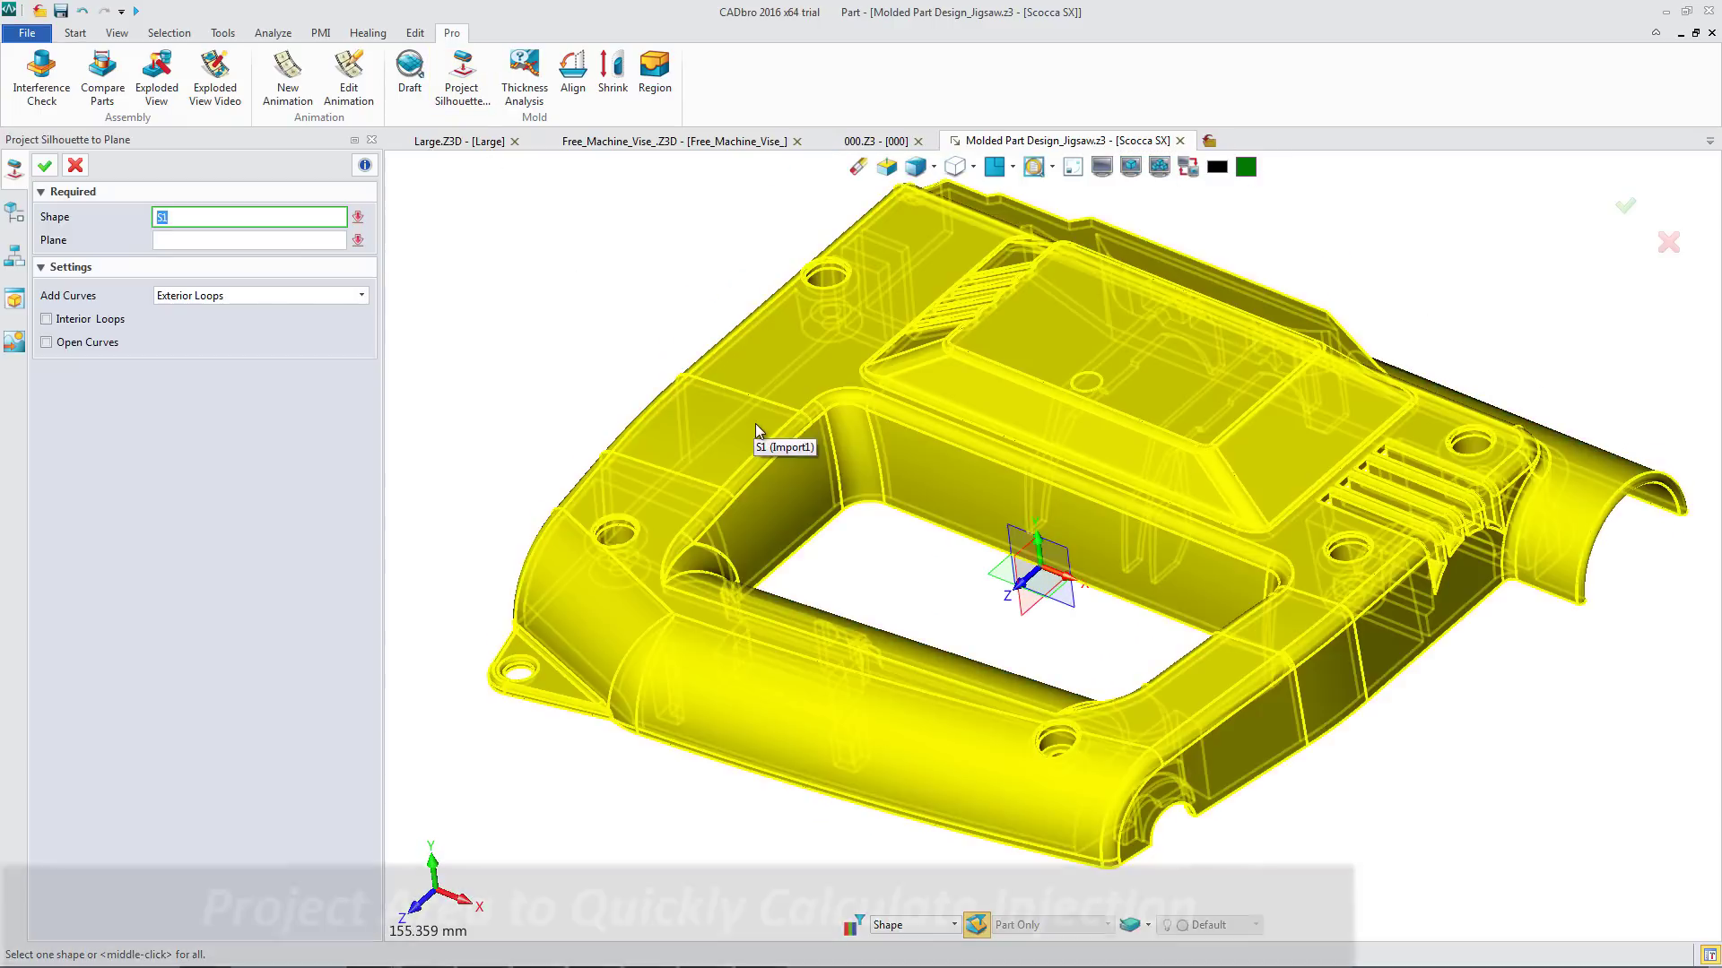
Project shape S1's silhouette onto a new XZ datum plane offset -105
left_click(755, 424)
right_click(530, 287)
left_click(583, 325)
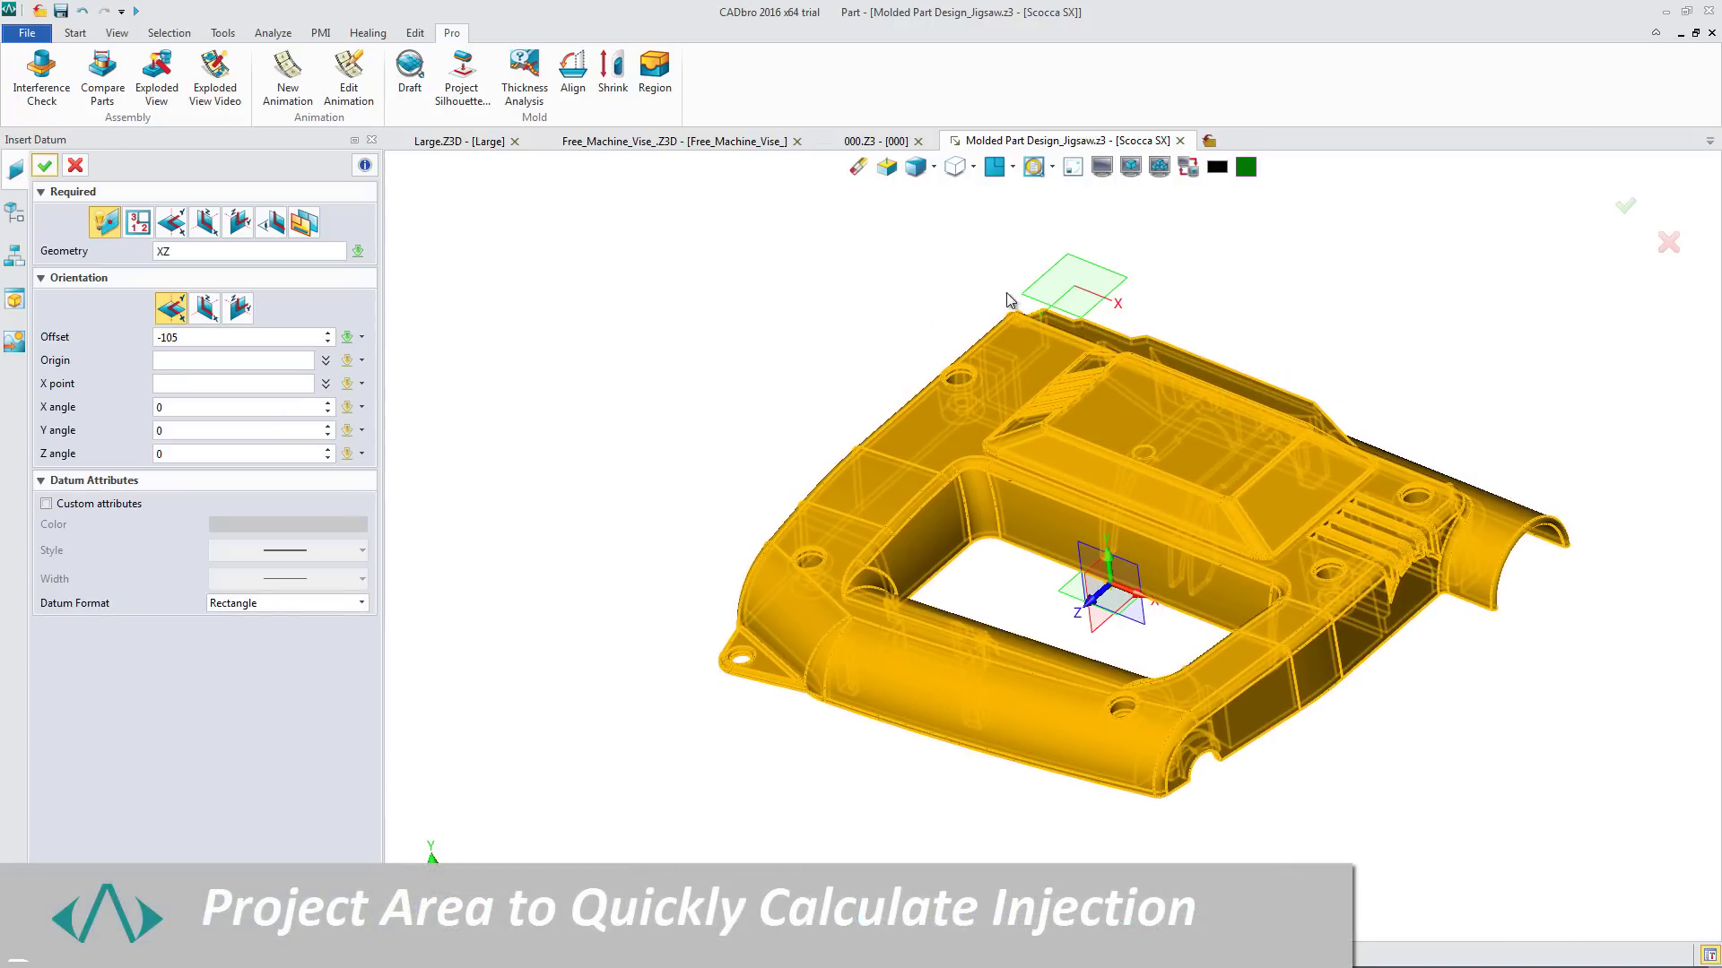
left_click(45, 167)
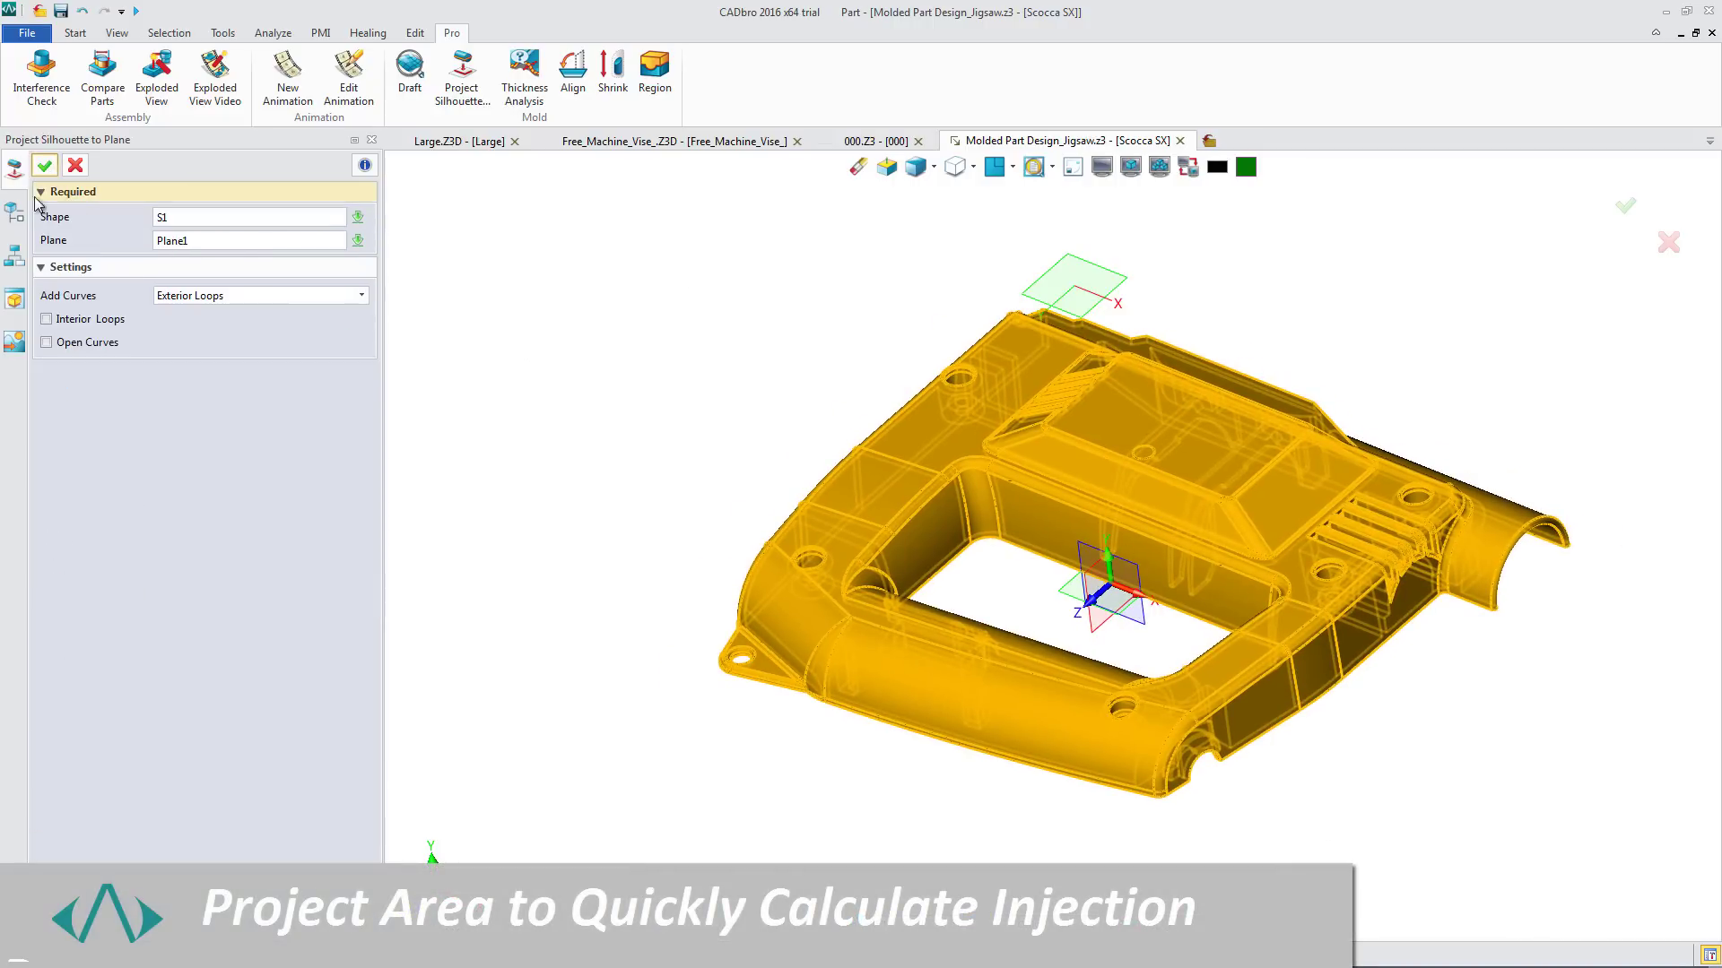
left_click(45, 169)
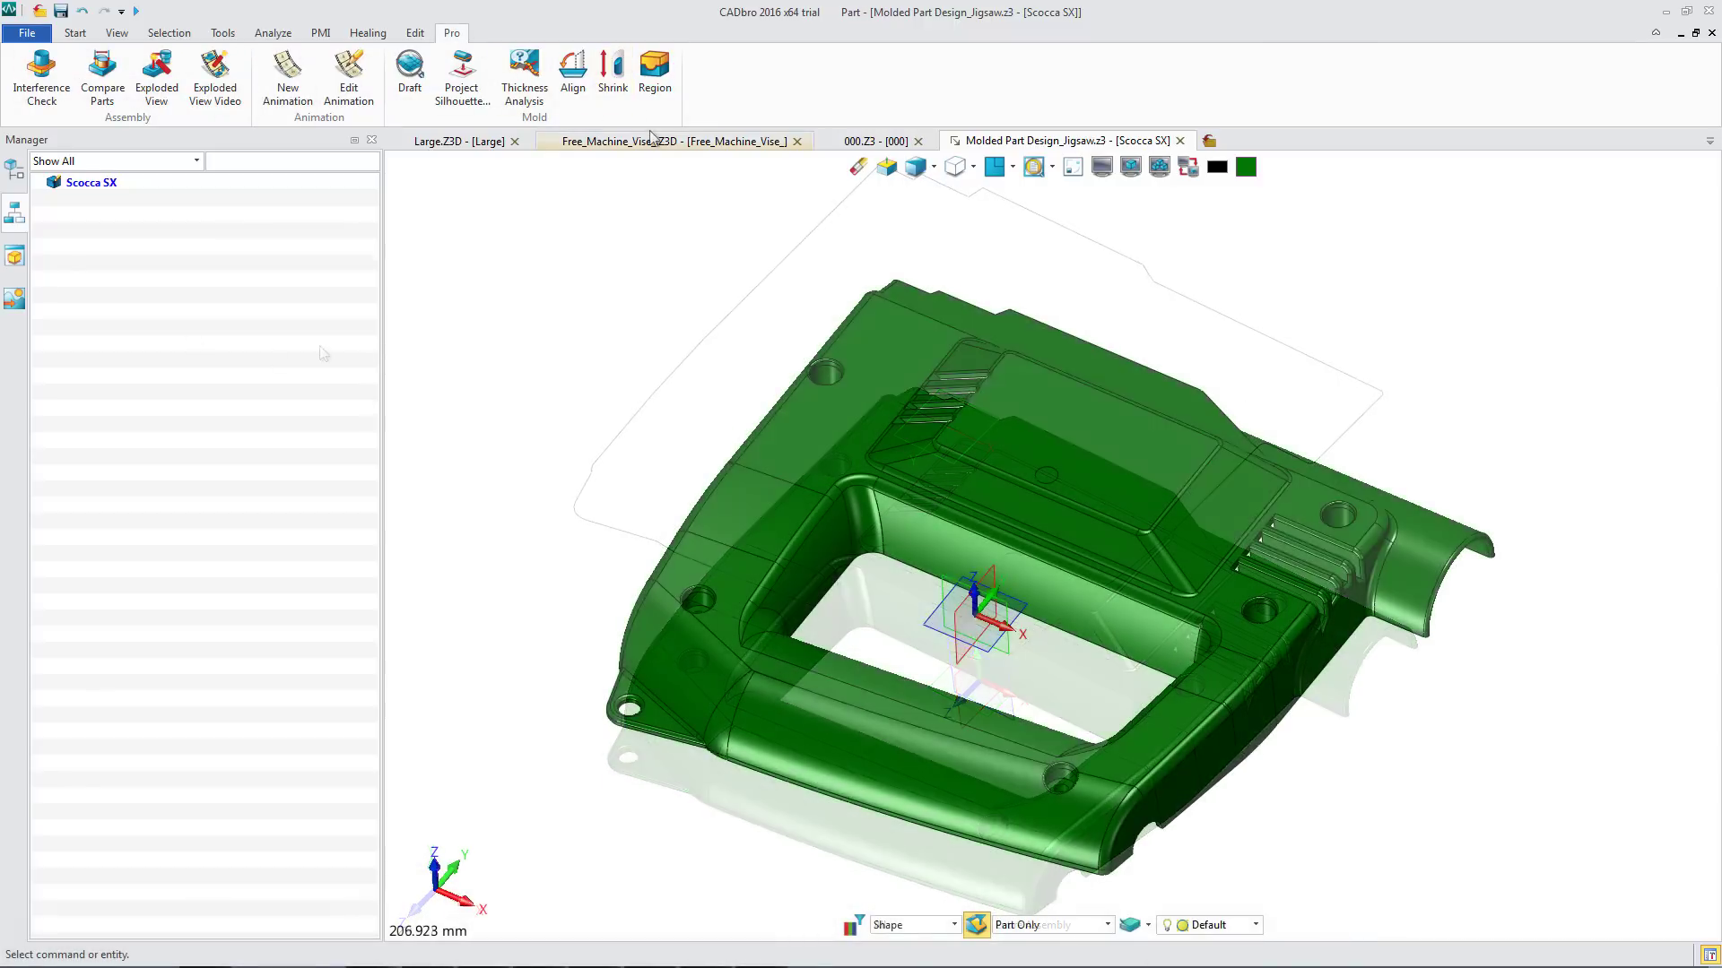
left_click(657, 90)
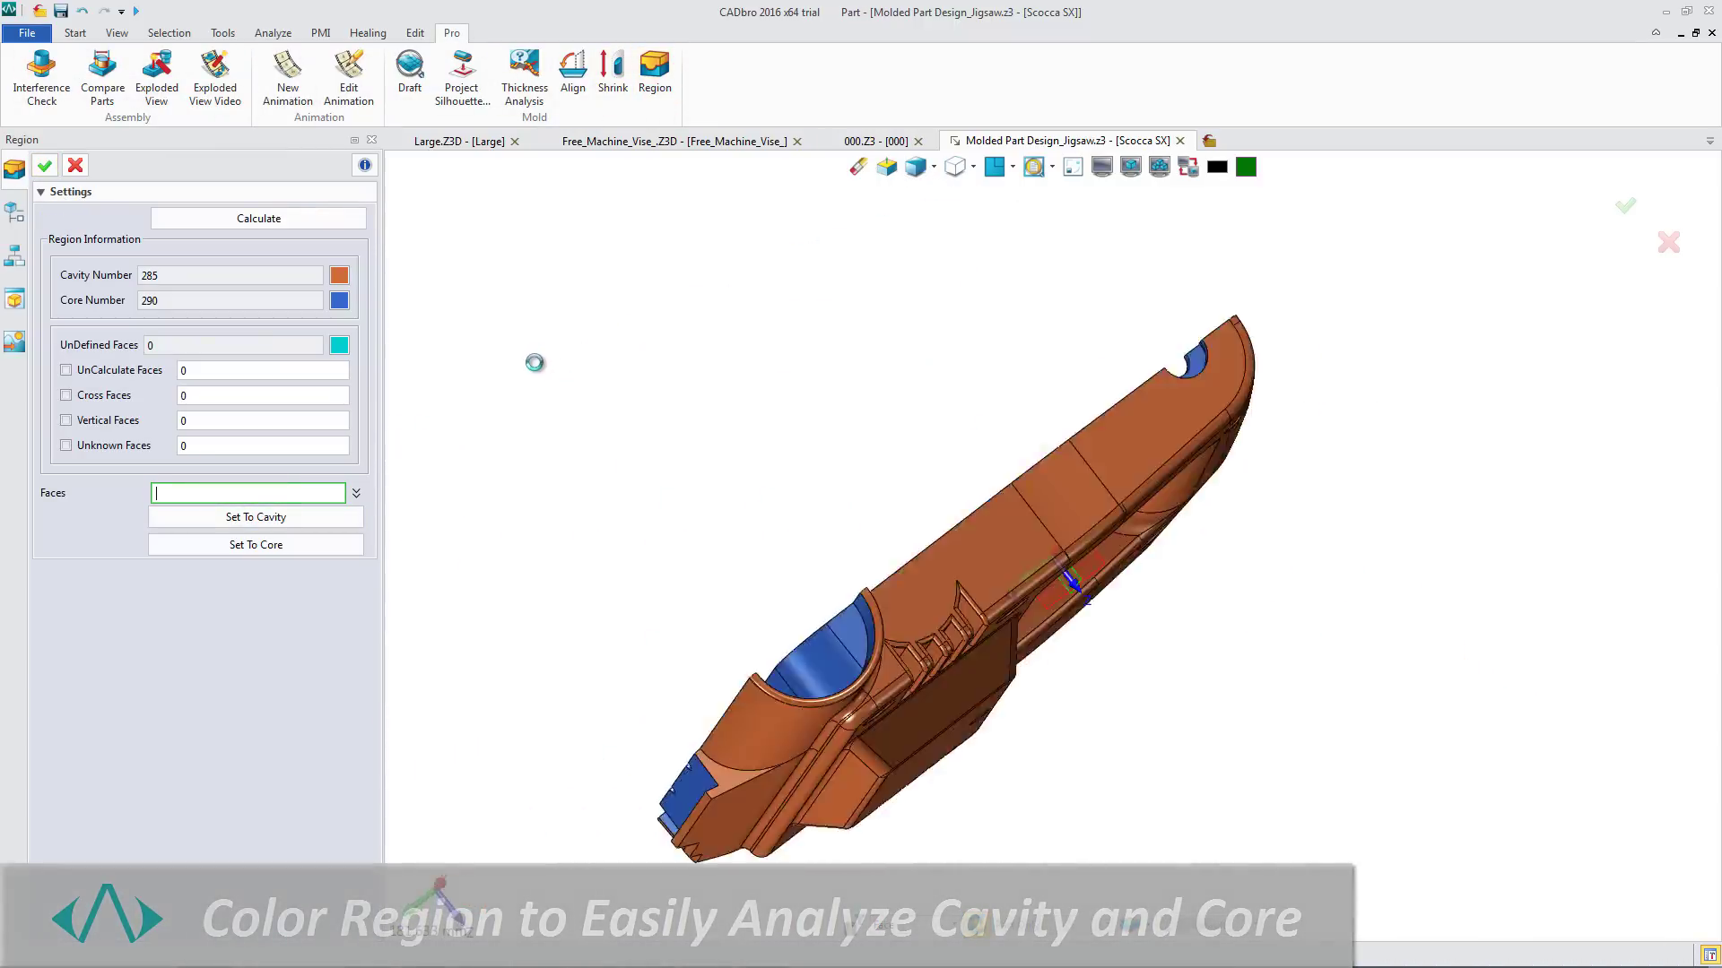
Move the cavity half of the shell 53 mm up above the core
right_click(902, 538)
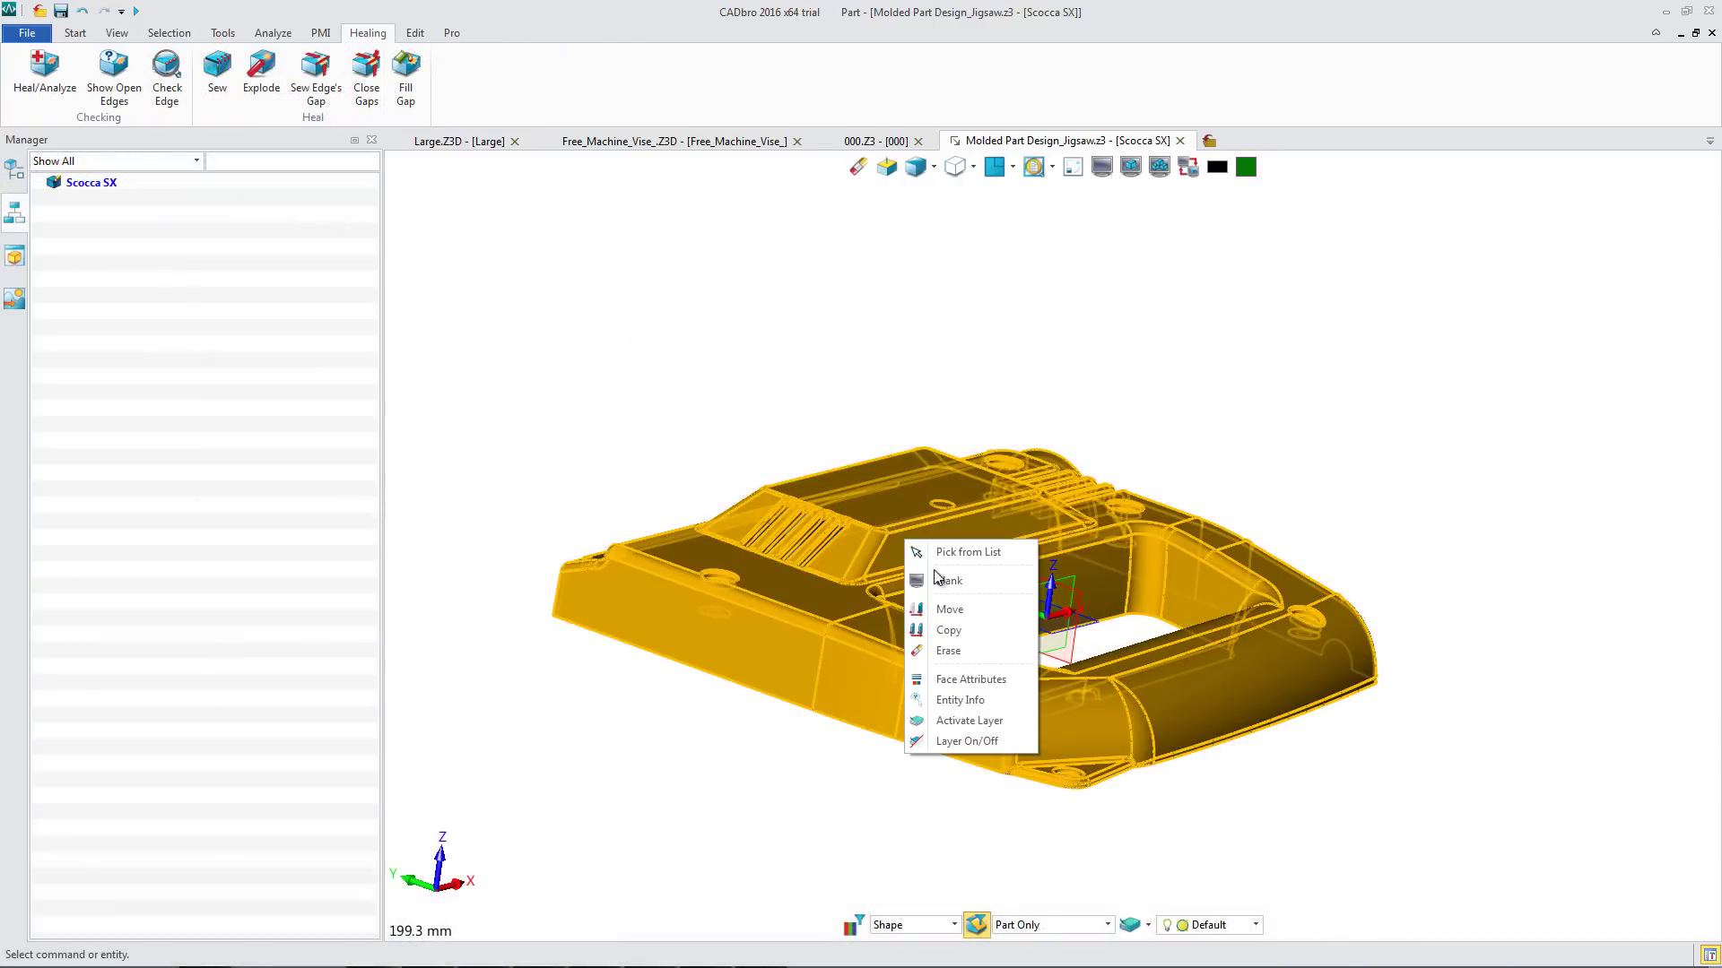
left_click(937, 571)
left_click_drag(1051, 583, 1013, 314)
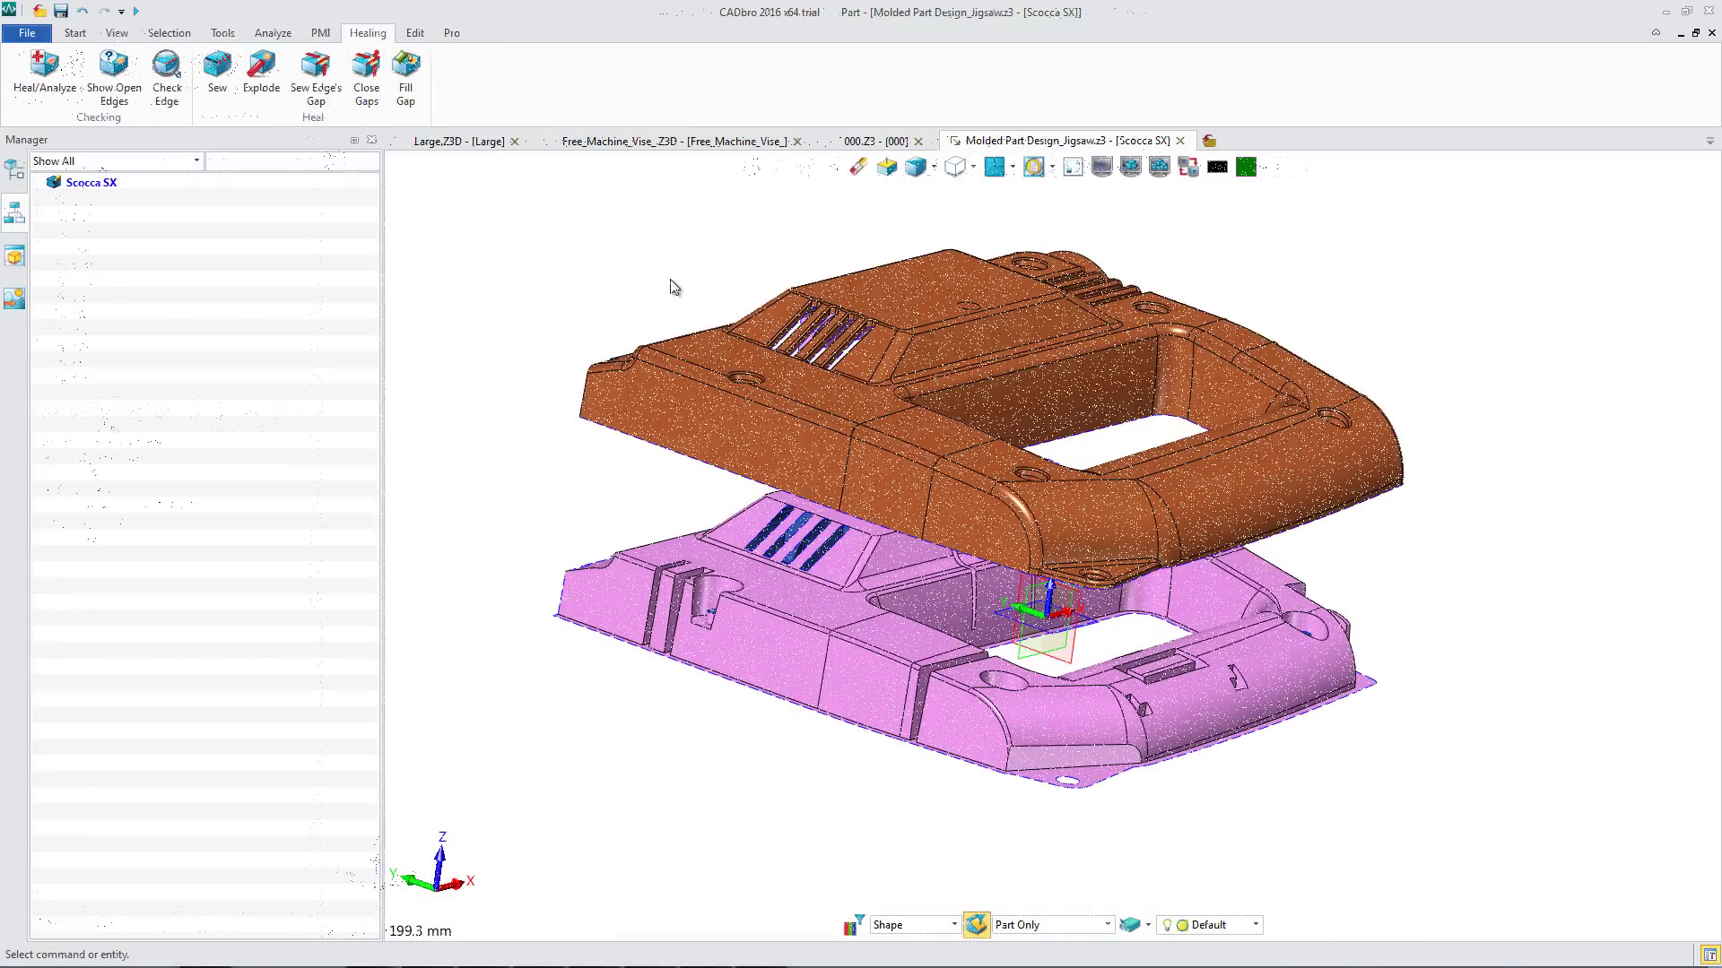